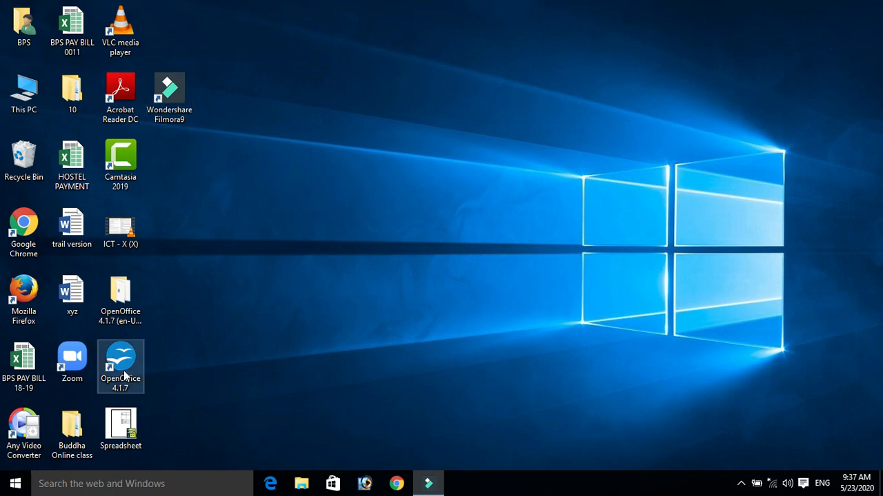
- Start OpenOffice 4.1.7 from the desktop and create a new blank spreadsheet
click(121, 359)
double_click(122, 359)
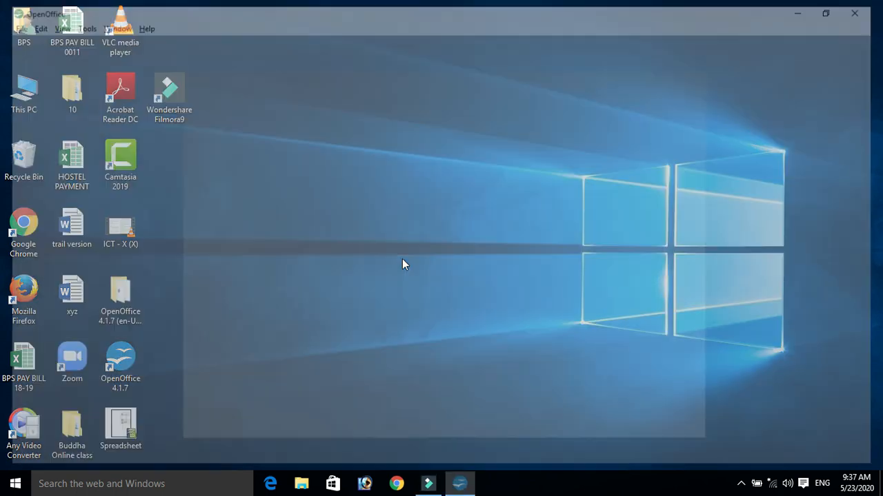
click(329, 238)
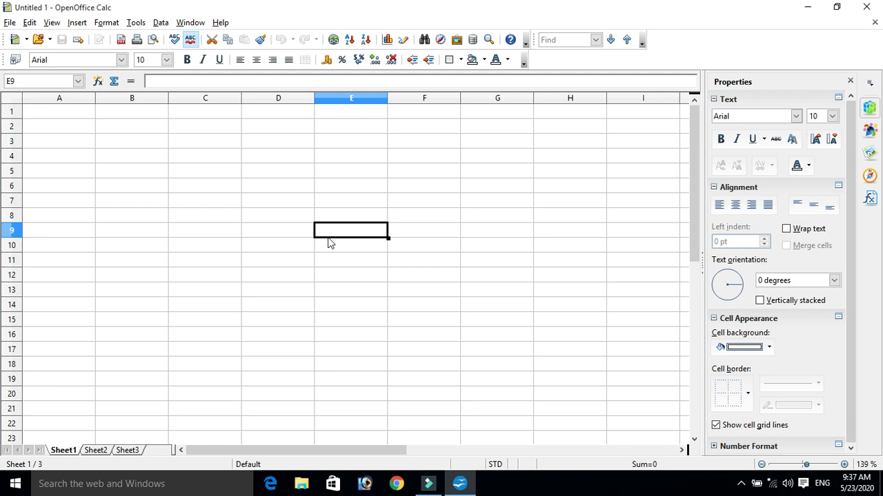
- Open the existing file "Spreadsheet class X" from the Documents folder
key(ctrl+o)
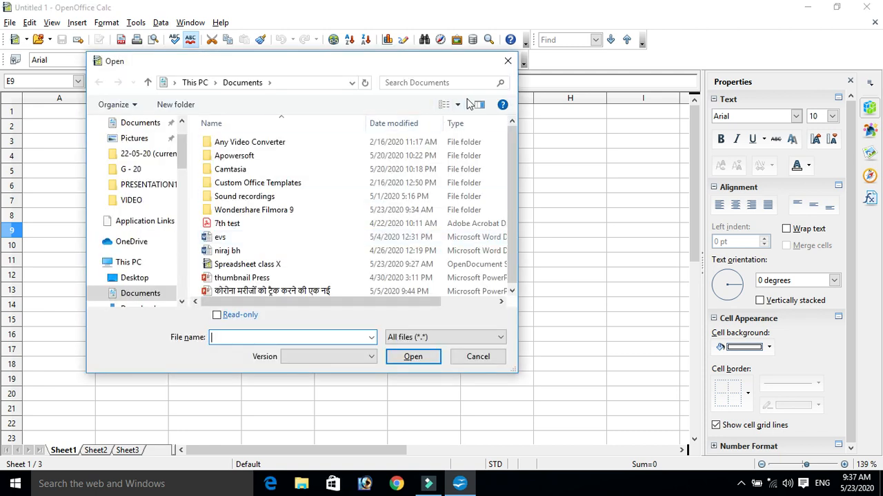
click(506, 61)
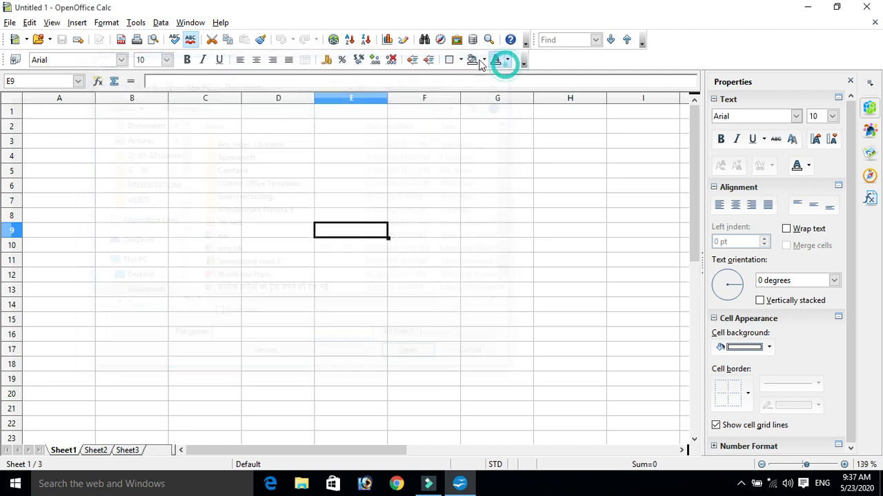
click(10, 24)
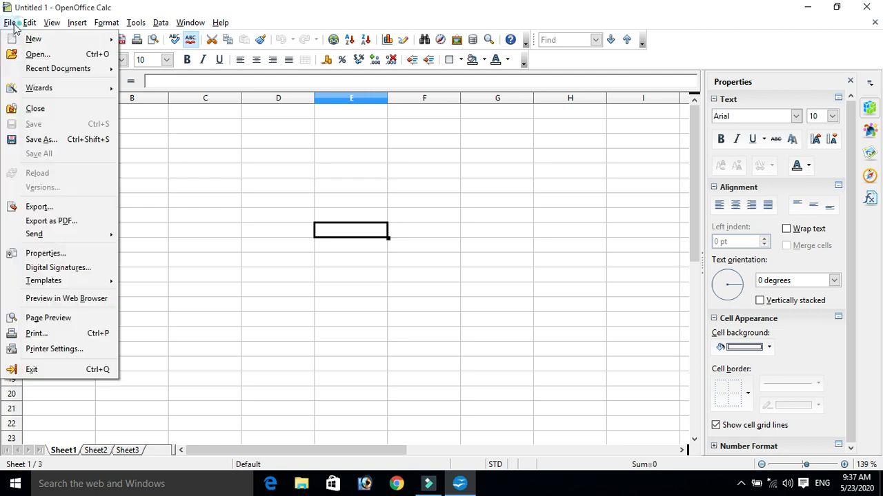
click(31, 55)
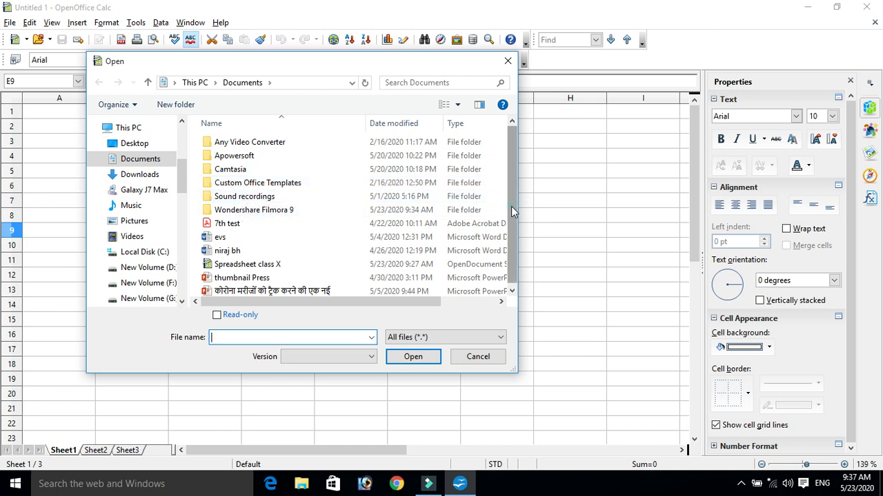
drag(511, 206, 511, 209)
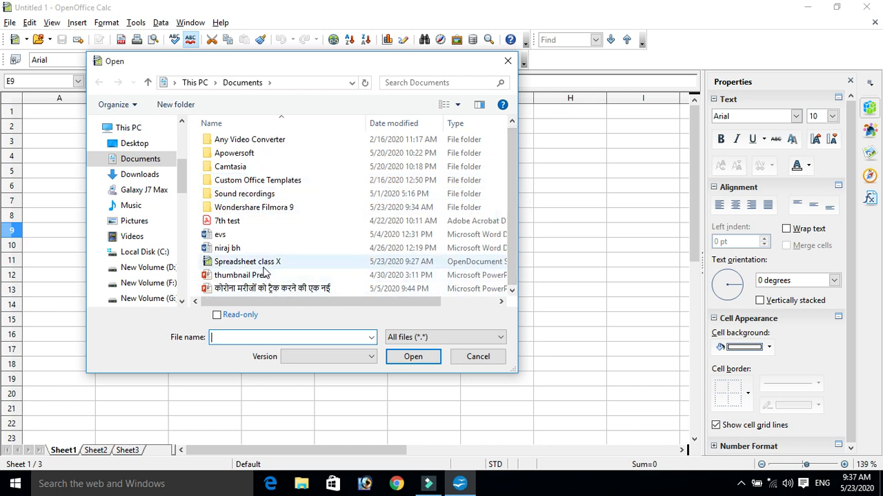
double_click(288, 262)
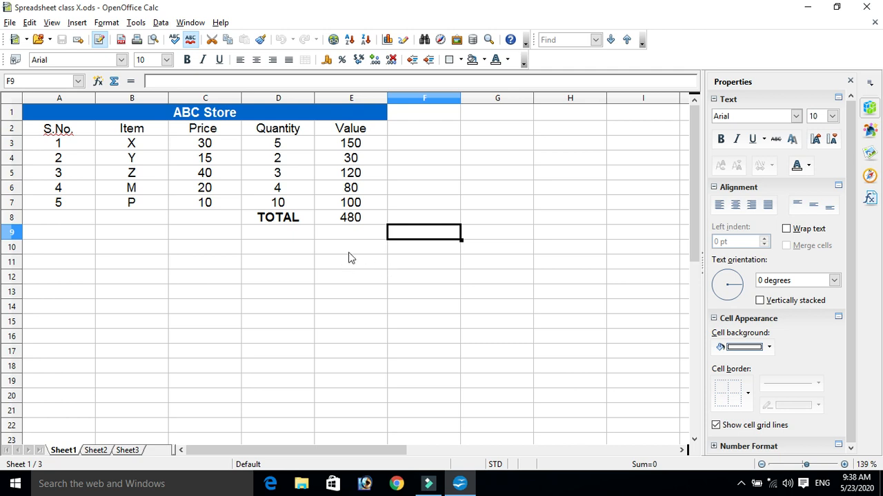
- Examine the Value column from its header to the total in E8, including the formula behind the total
click(280, 238)
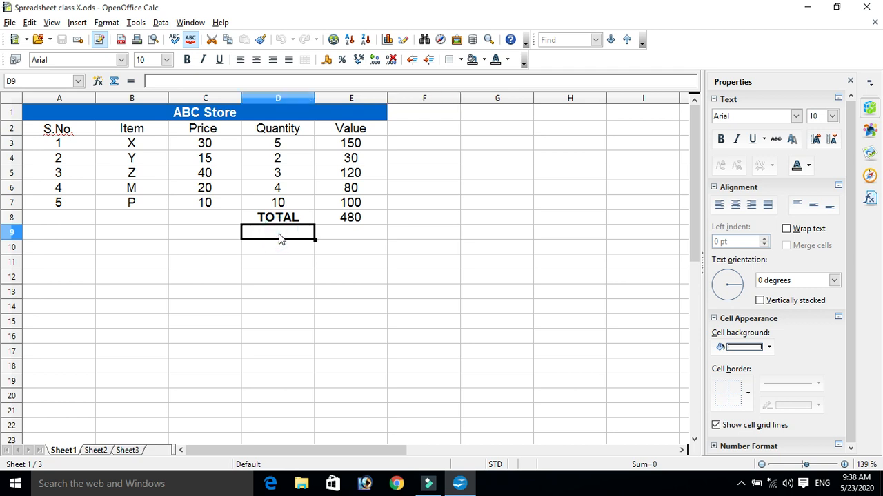
key(Right)
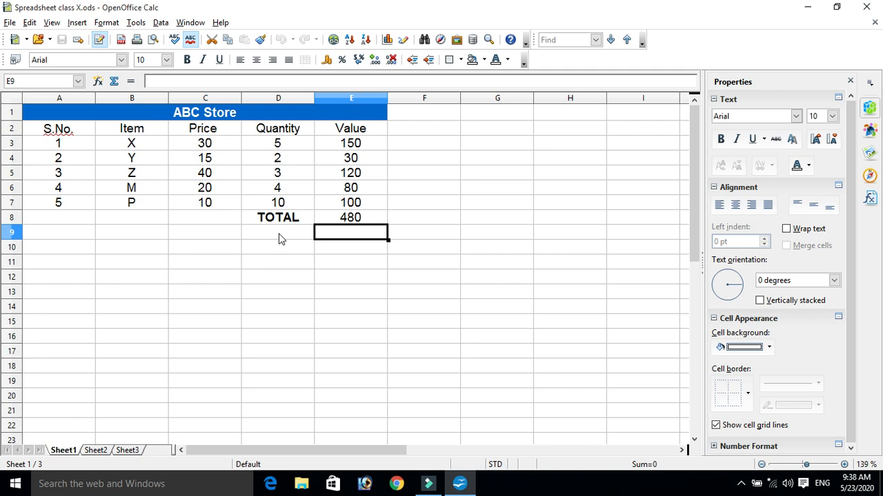
click(346, 220)
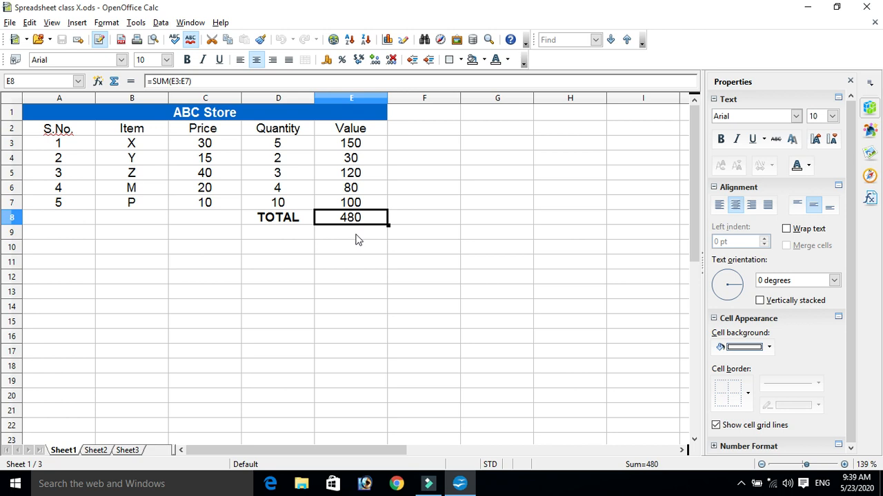
click(357, 238)
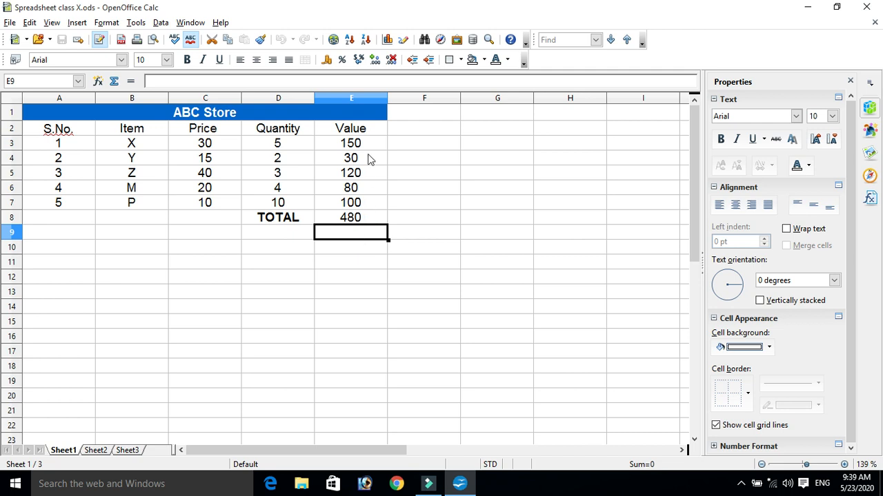
click(354, 134)
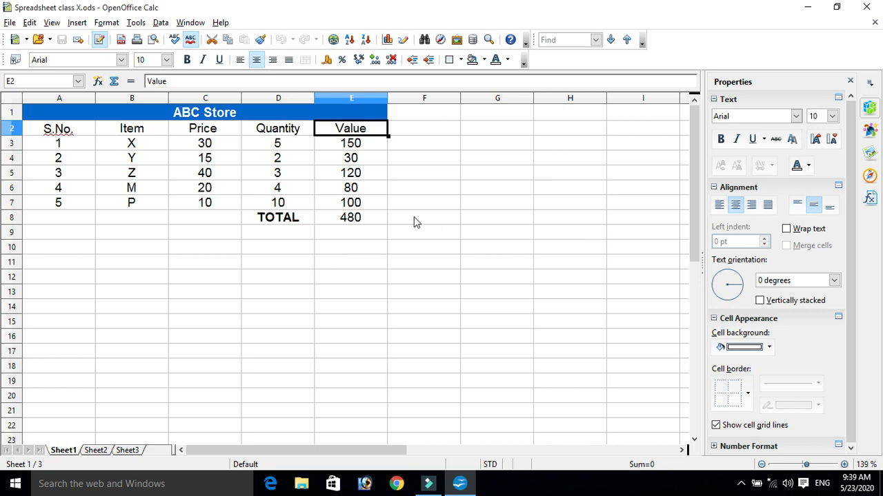
click(343, 255)
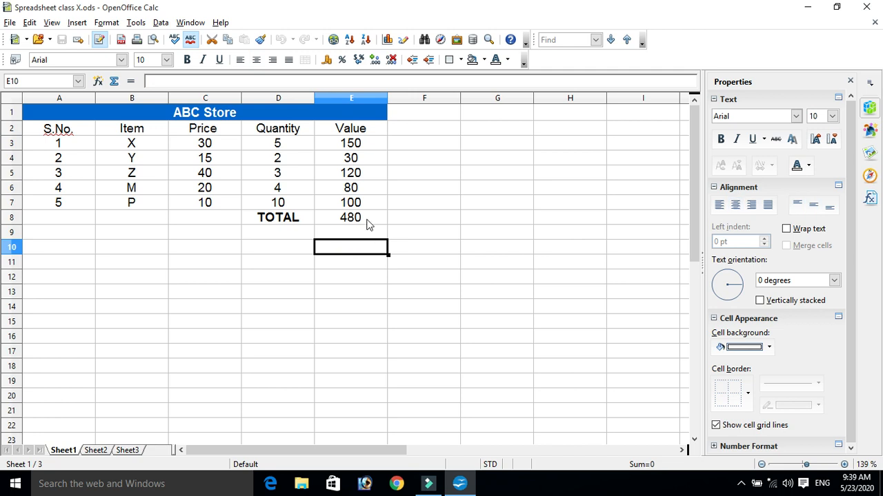
click(352, 133)
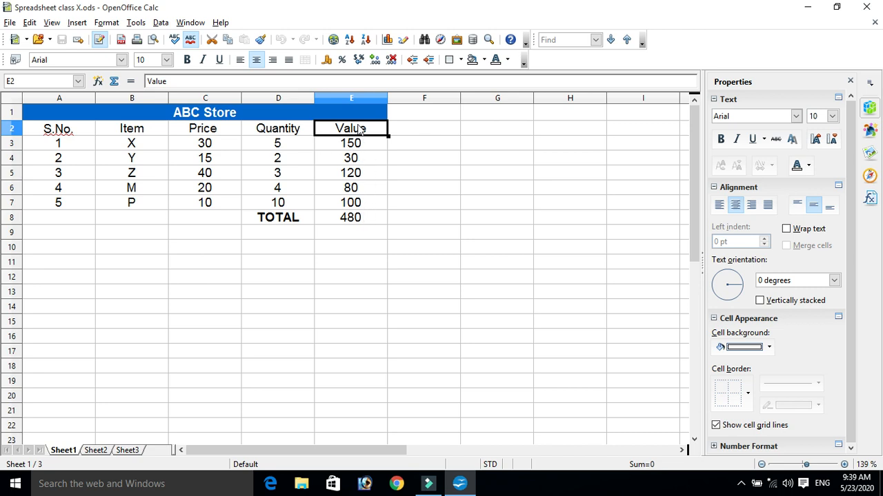
- Enter the formula =MAX(E2:E8) in cell E9 to find the largest entry of the Value column, and check it
click(332, 234)
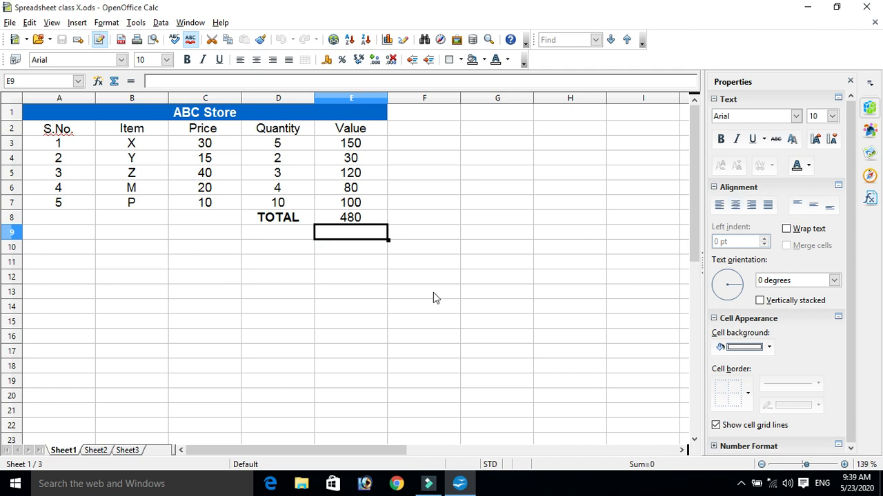
text(=)
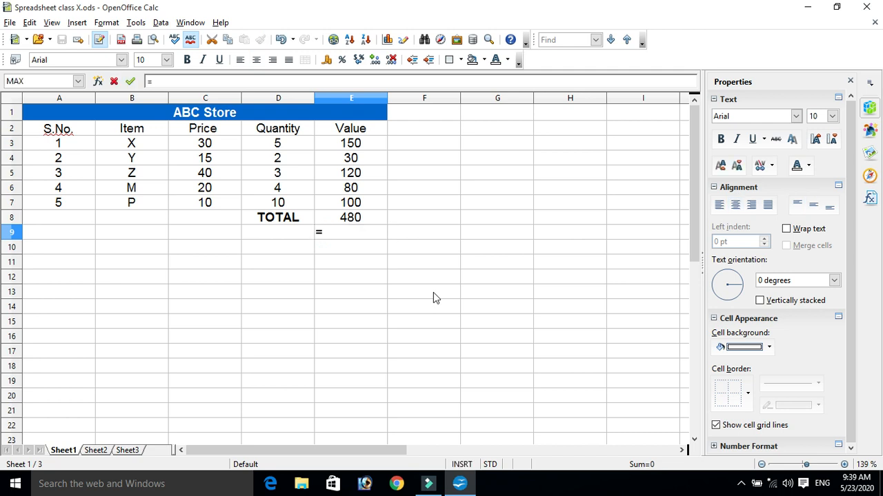
text(mma)
key(BackSpace)
key(BackSpace)
text(ax)
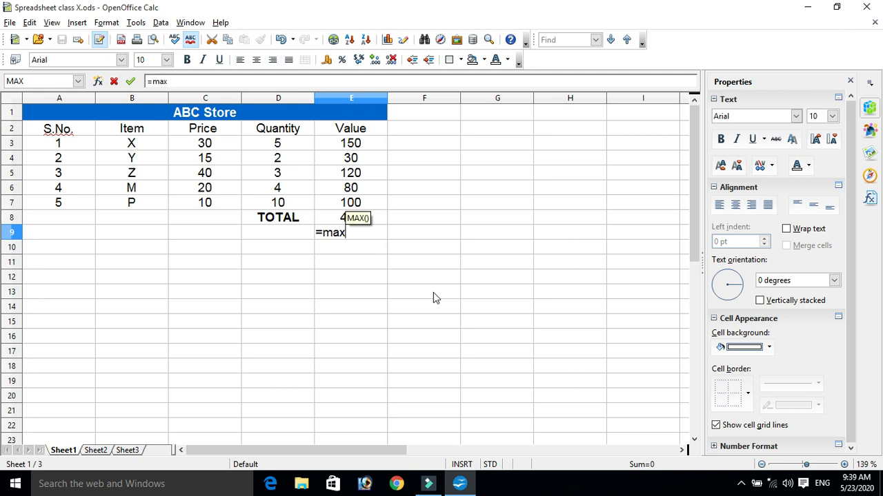
text(()
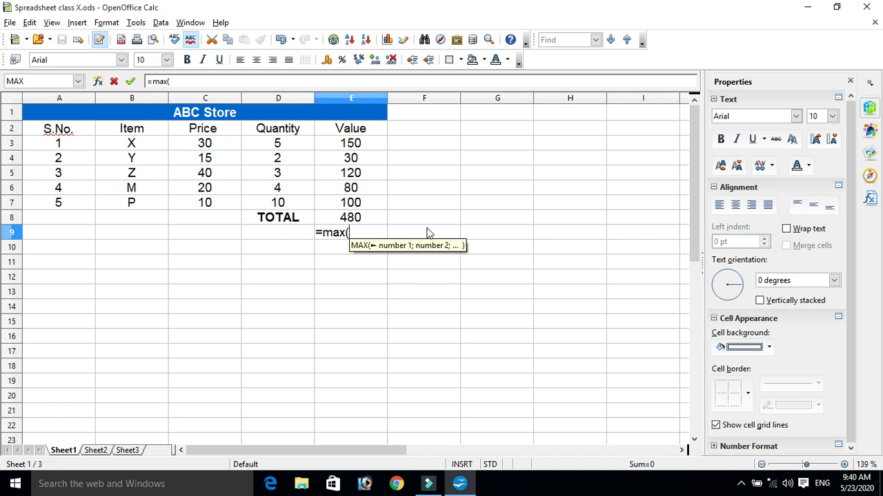
click(368, 131)
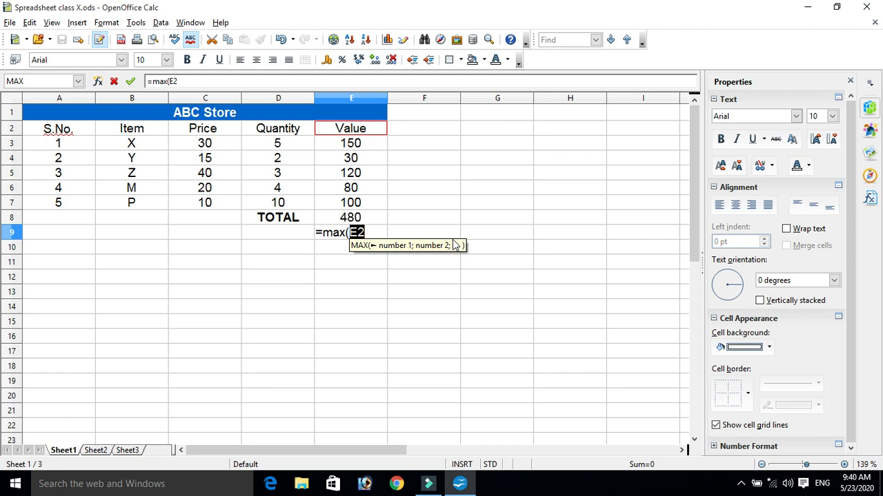
text(:)
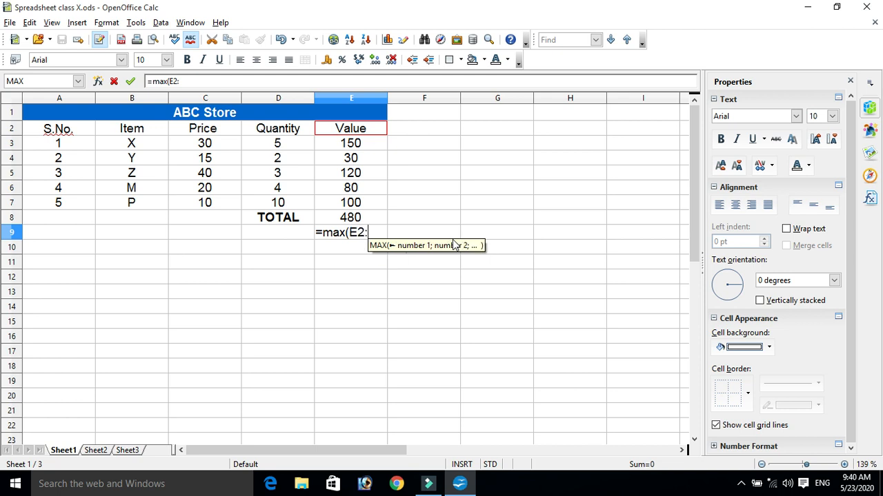
click(368, 215)
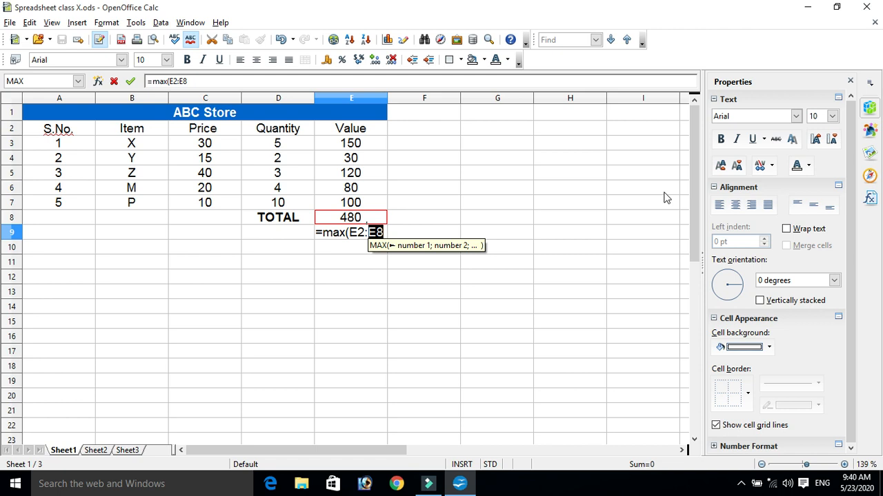
text())
key(Return)
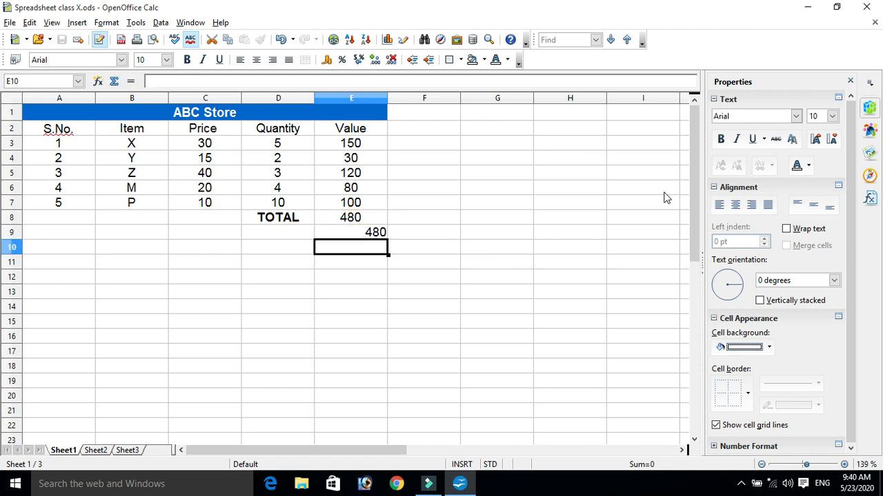
click(357, 236)
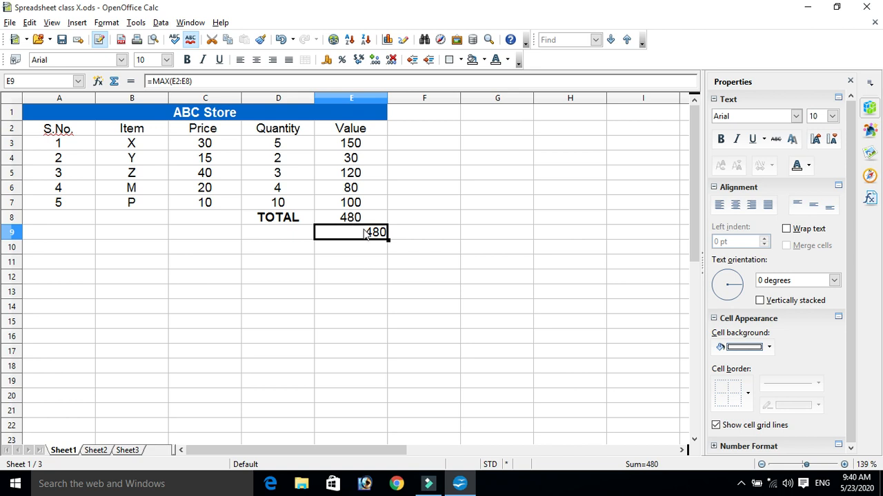
- Enter the formula =MAXA(E2:E8) in cell E10, covering the Value header through the total
click(343, 249)
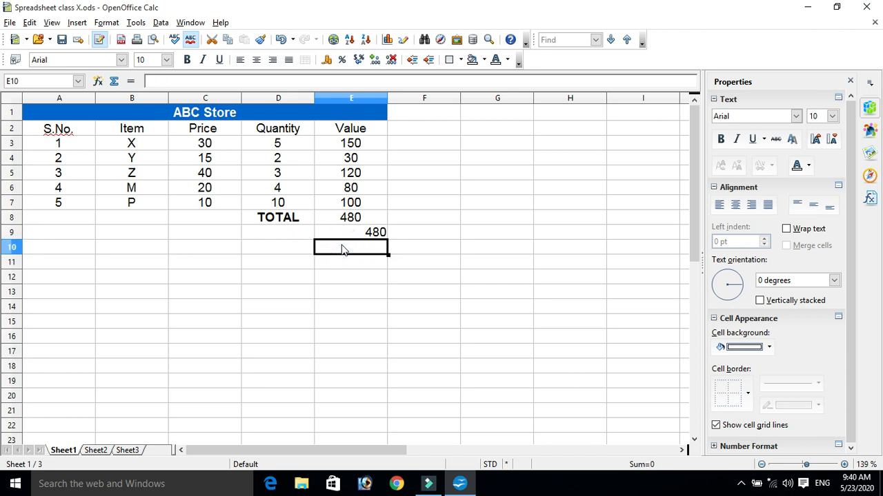
text(Maxa)
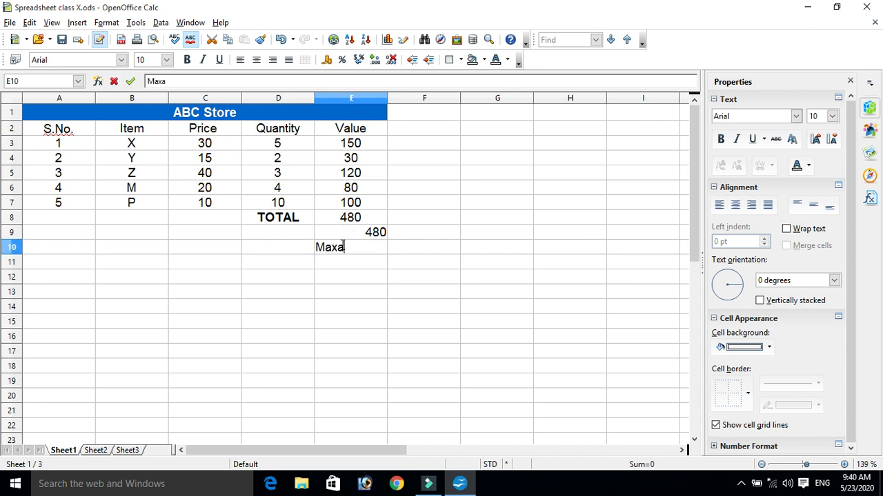
key(BackSpace)
key(BackSpace)
key(BackSpace)
key(BackSpace)
text(=maxa)
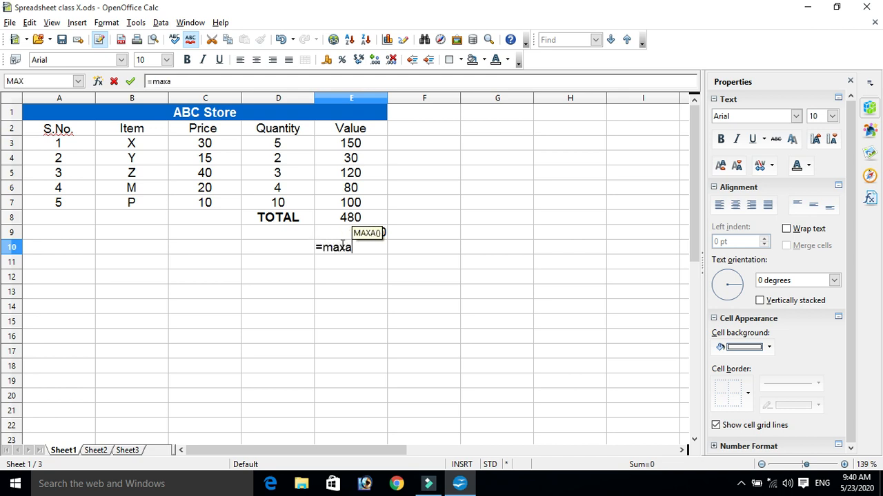
text(()
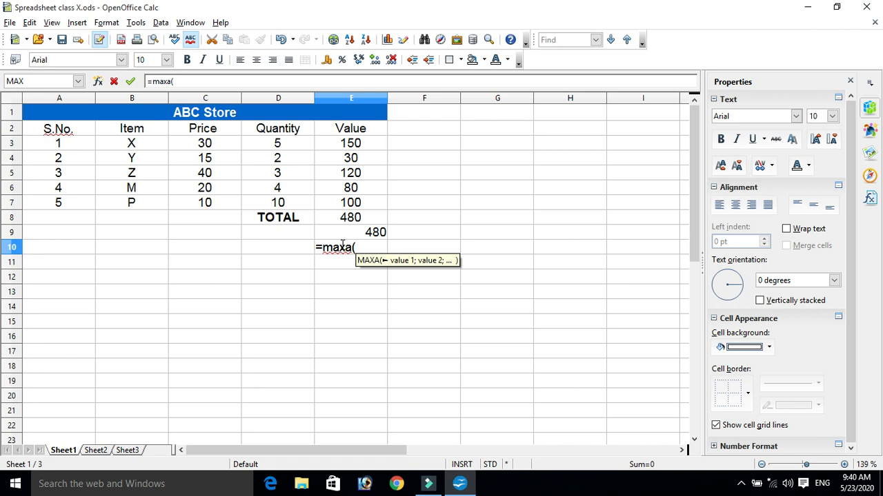
click(343, 131)
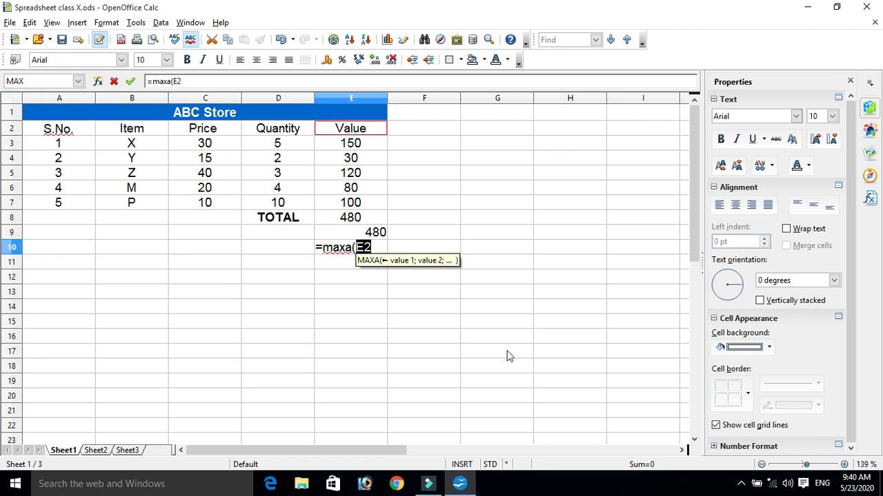
text(:)
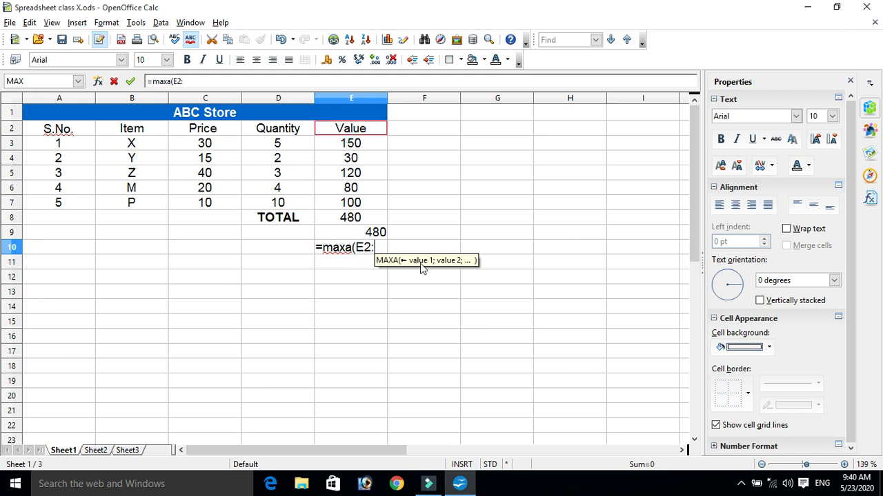
click(366, 218)
text())
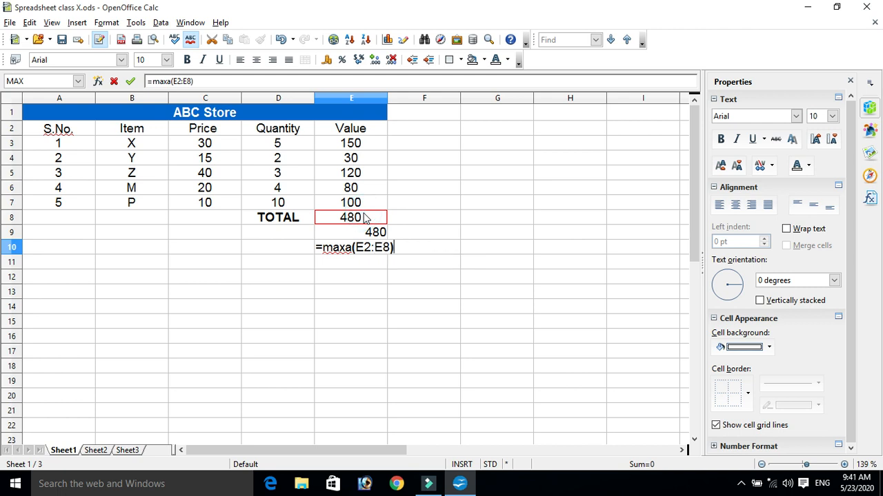
key(Return)
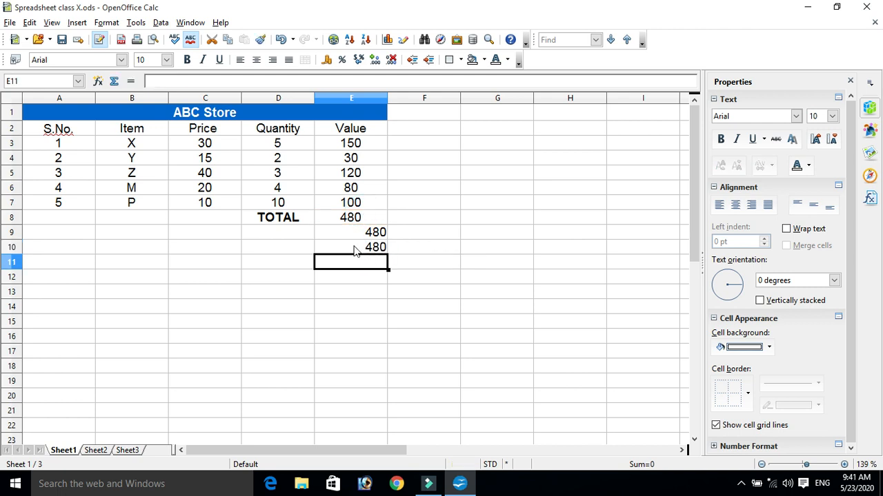
- Review the contents of the MAXA cell E10, the total cell E8 and the Value header E2
click(354, 249)
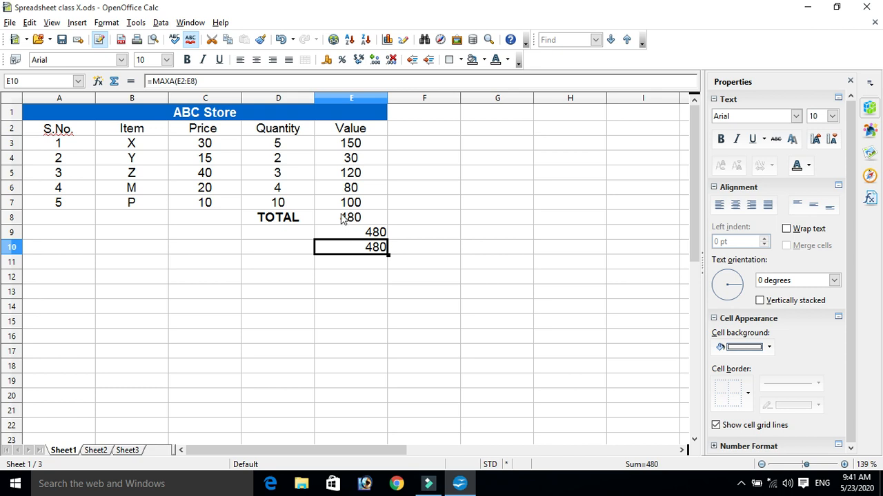
click(345, 219)
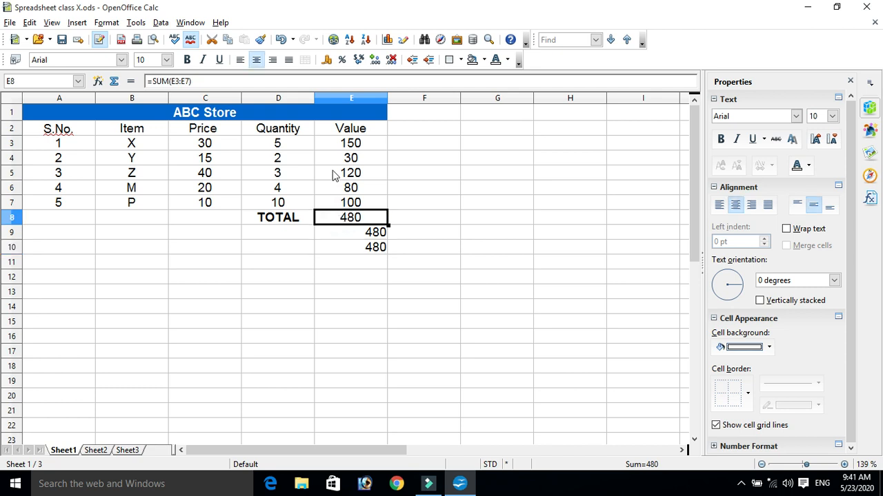
click(329, 135)
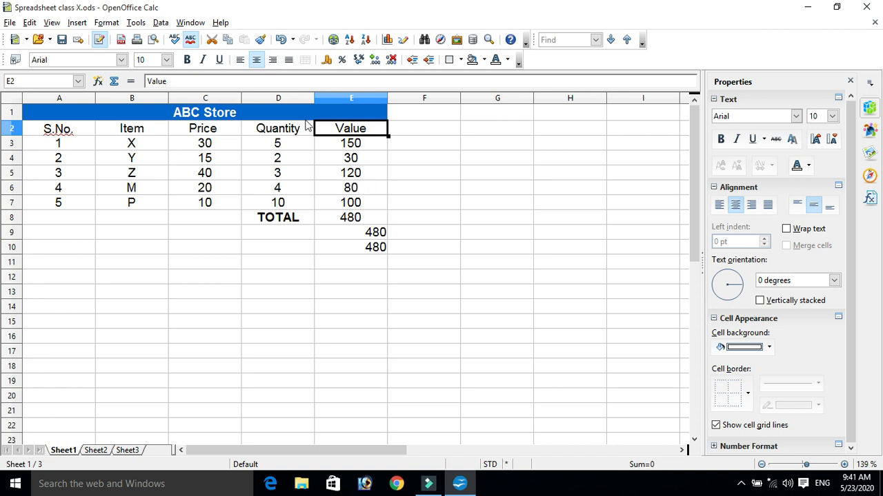
- Label the two result rows under TOTAL with Max in cell D9 and Maxa in cell D10
click(360, 222)
click(361, 249)
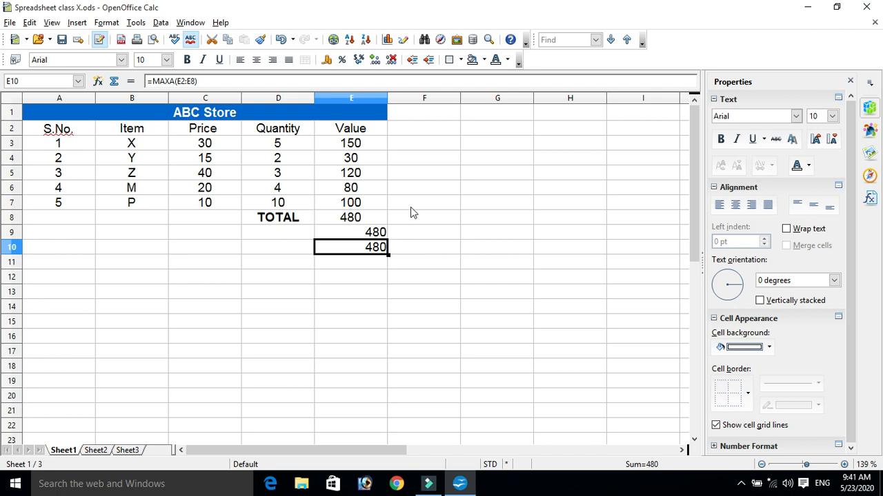
click(299, 227)
text(Max)
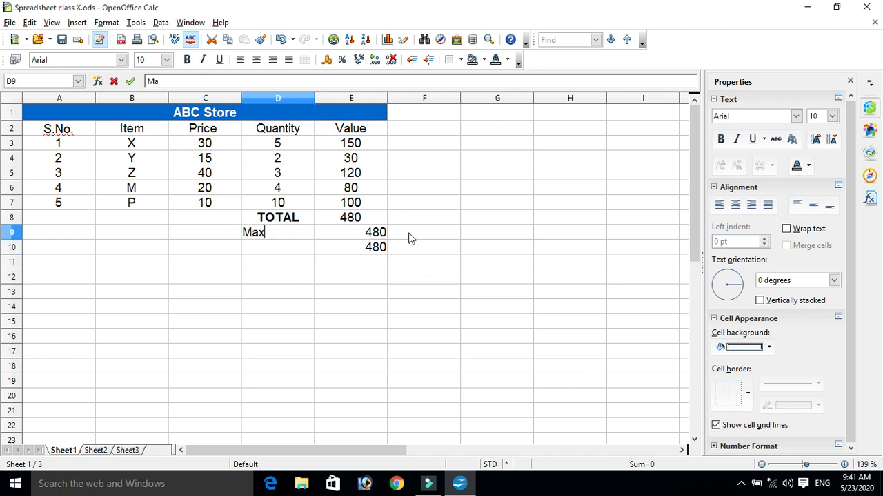
key(Return)
text(Max)
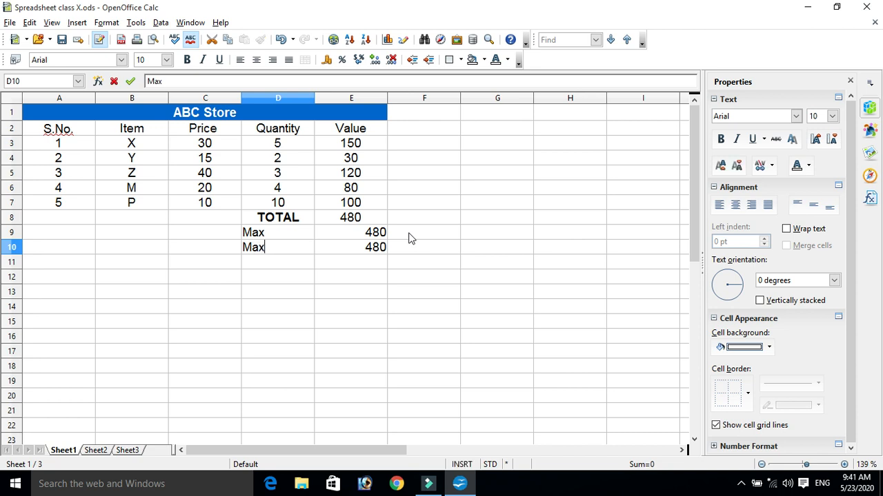
text(a)
key(Return)
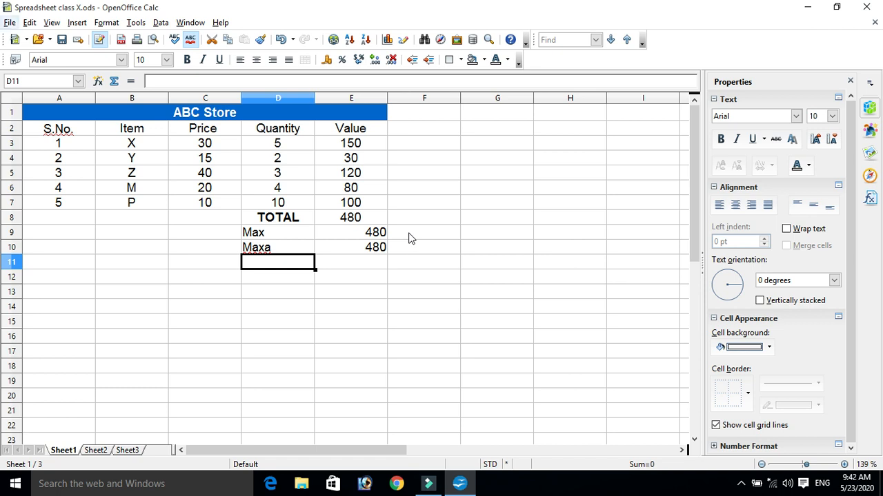
key(i)
key(n)
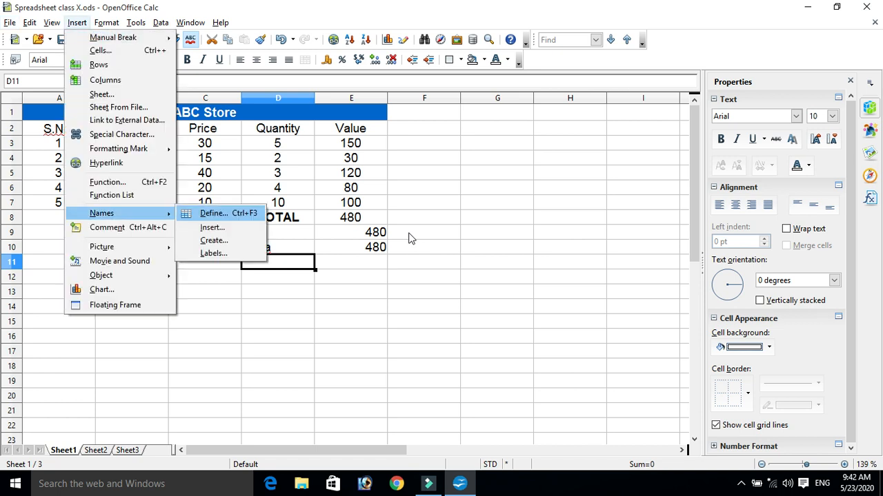
key(Escape)
key(Escape)
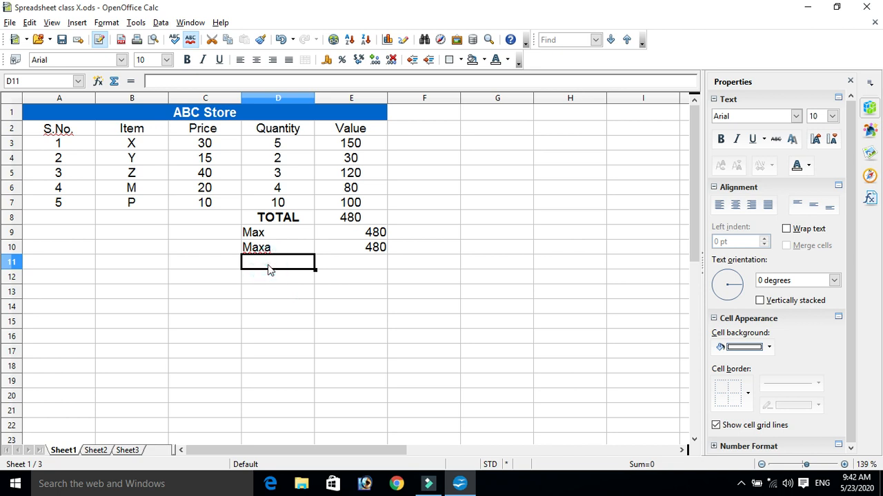
- Add the row labels Min in cell D11 and Mina in cell D12
text(Min)
key(Return)
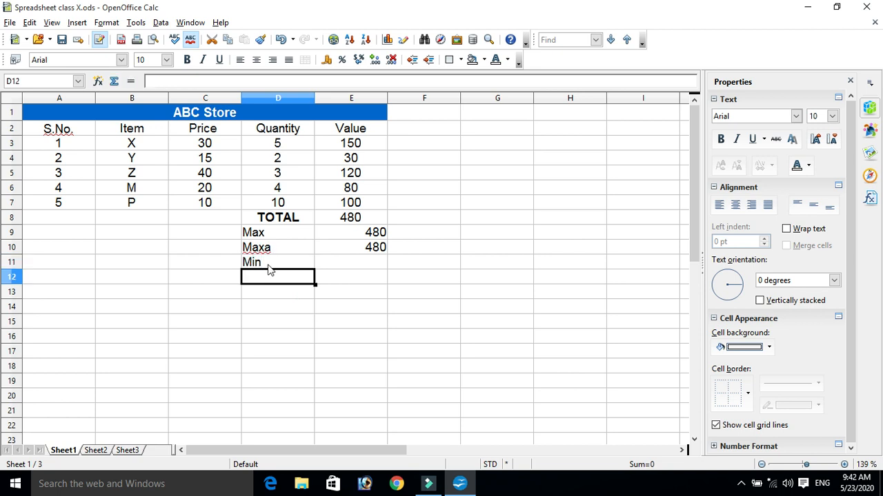
text(Mina)
click(268, 265)
- Enter the formula =MIN(E2:E8) in cell E11, covering the Value header through the total
key(Up)
key(Up)
key(Right)
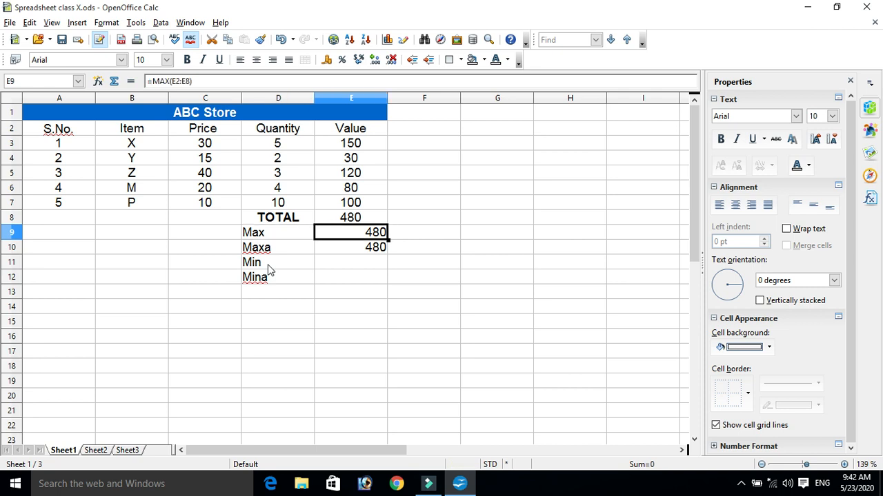
key(Down)
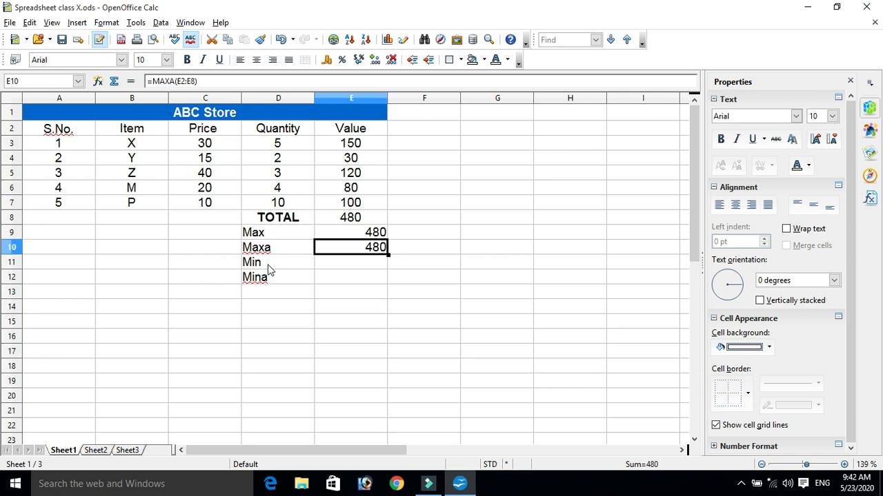
key(Down)
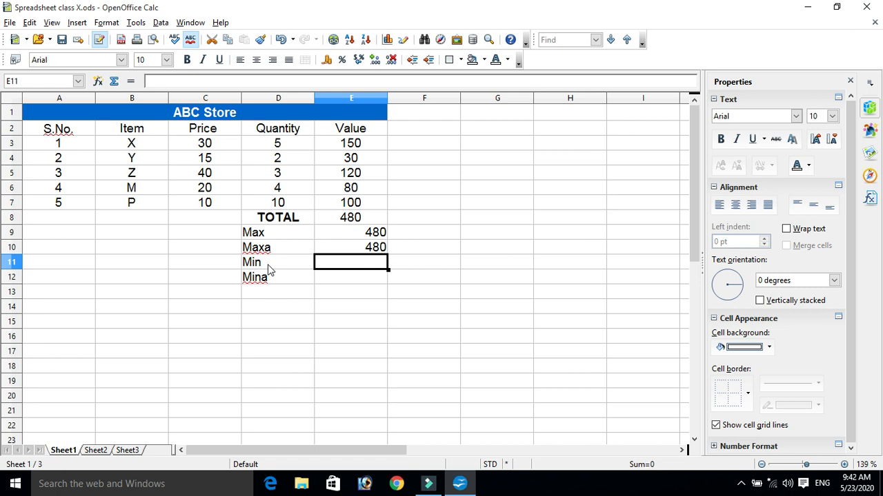
key(Down)
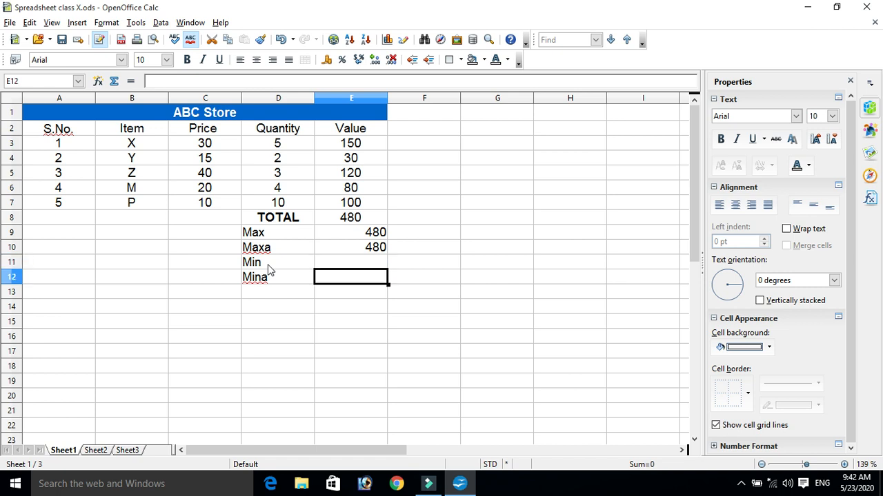
key(Up)
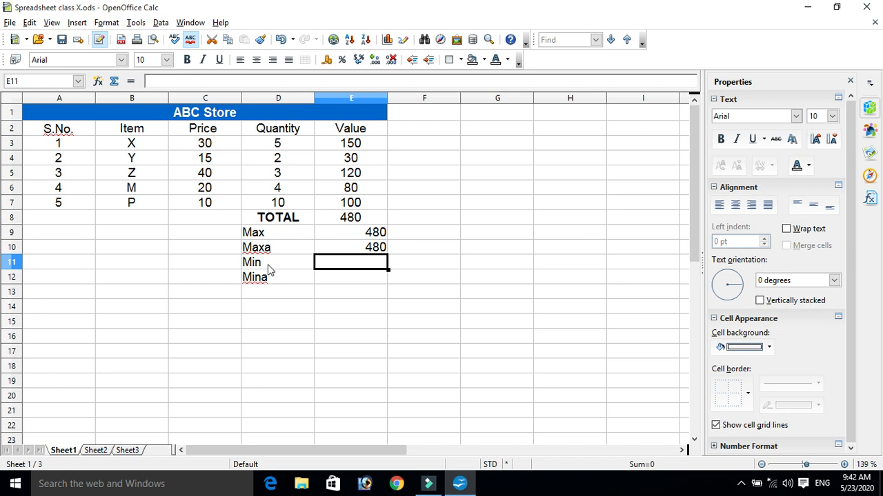
text(=)
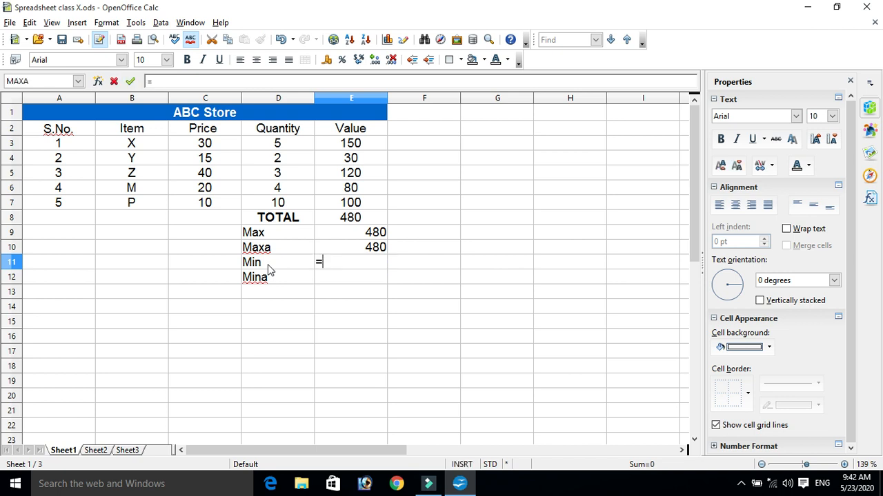
text(min)
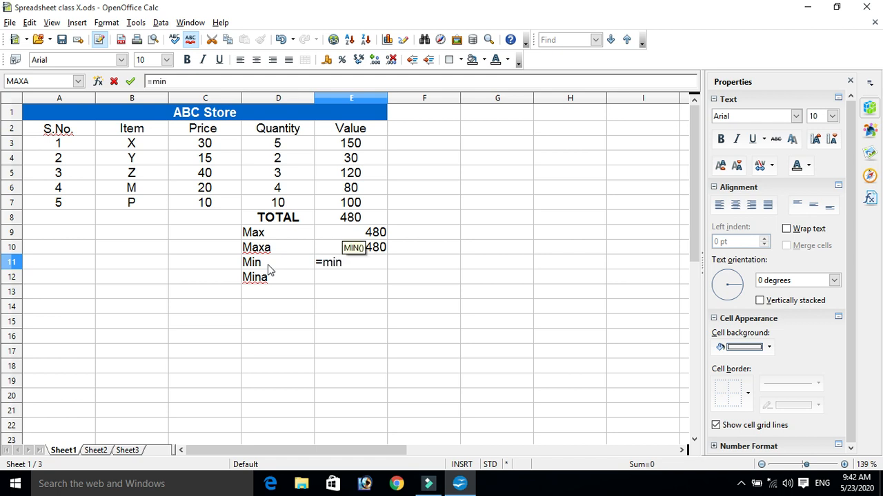
text(()
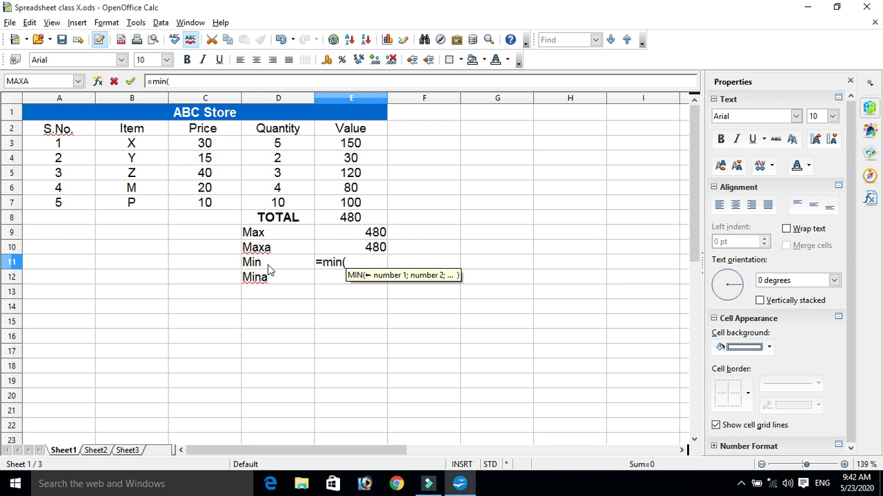
click(343, 130)
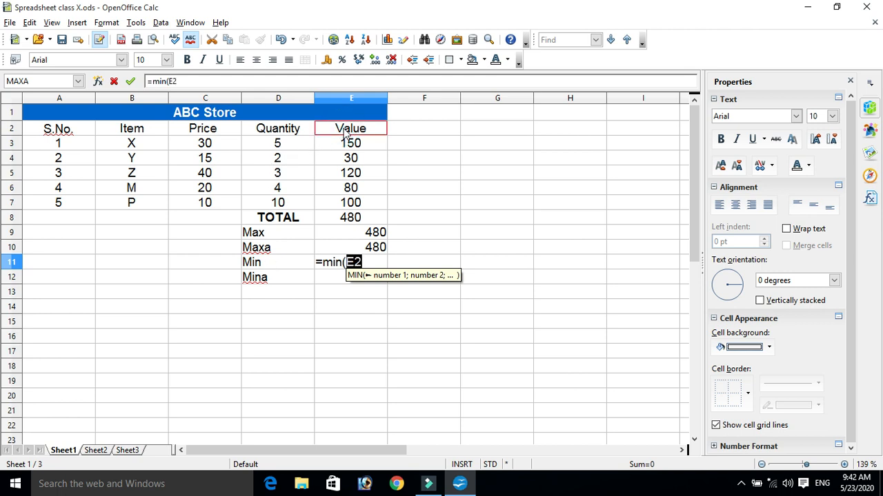
text(:)
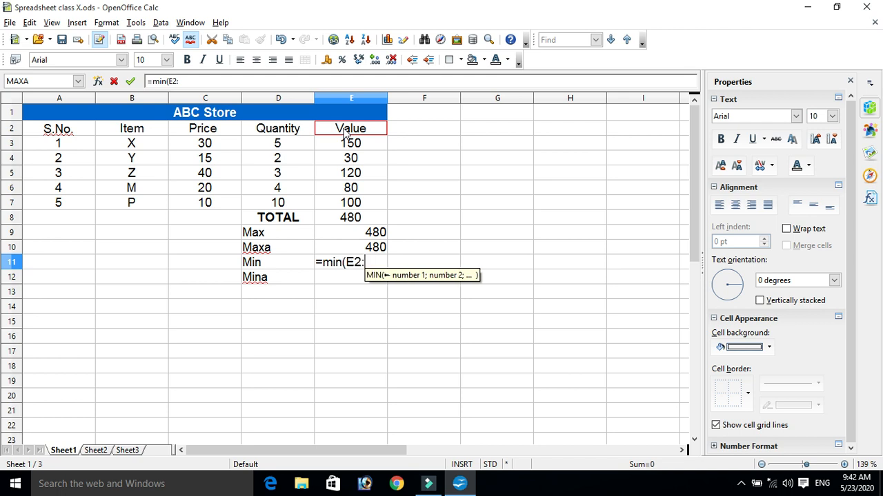
click(366, 222)
text())
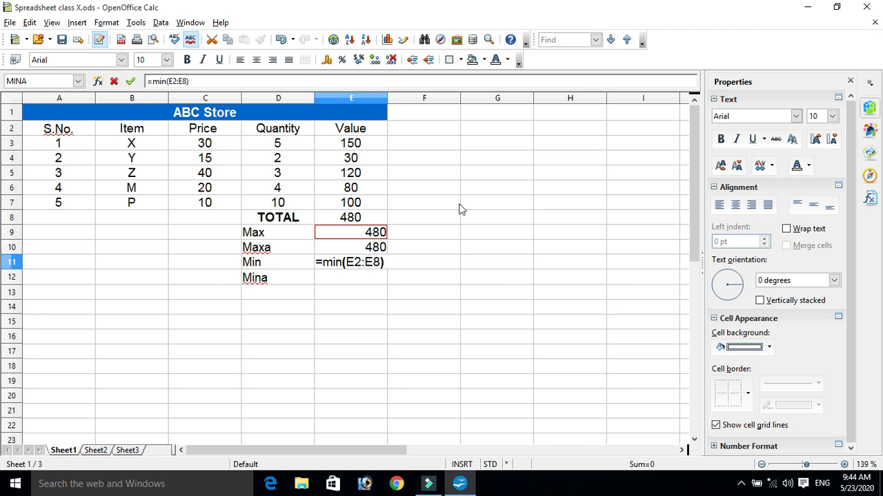
key(Return)
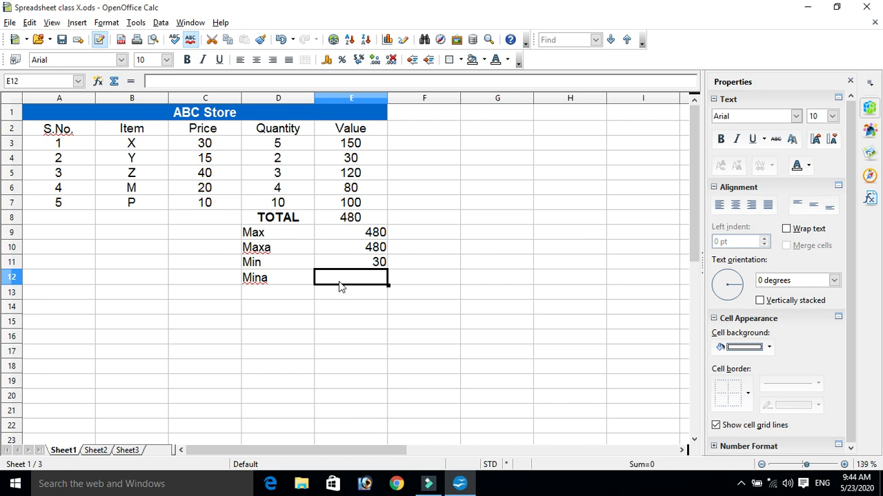
- Enter the formula =MINA(E2:E8) in cell E12, covering the Value header through the total, and check the cell
text(=)
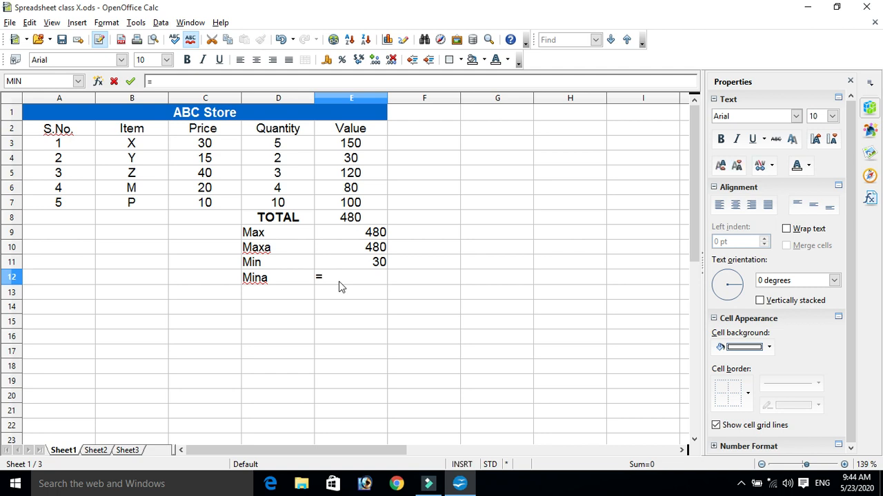
text(mina()
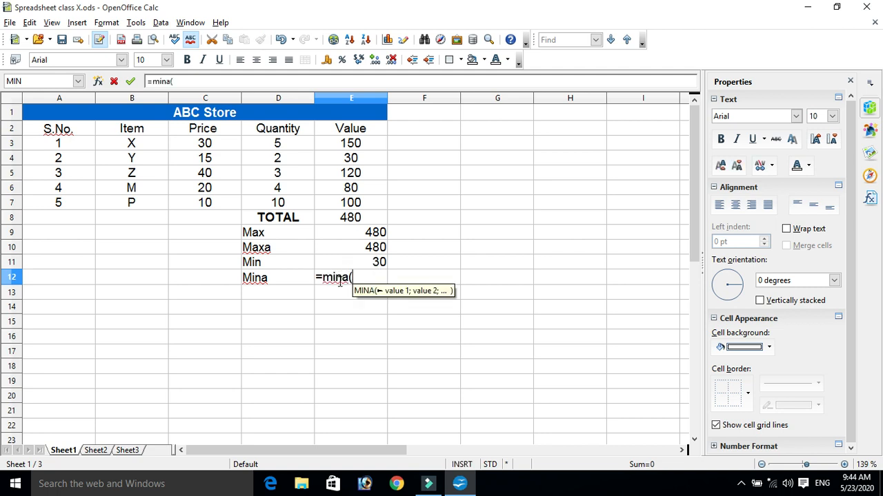
click(342, 129)
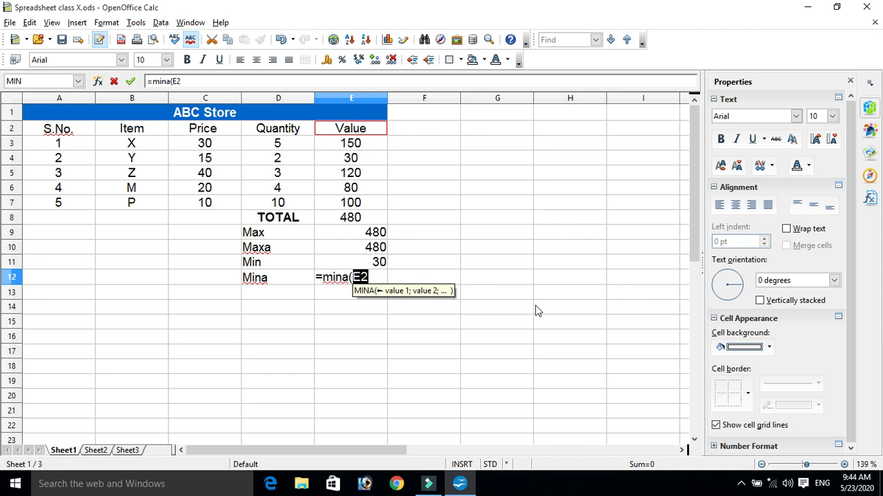
text(:)
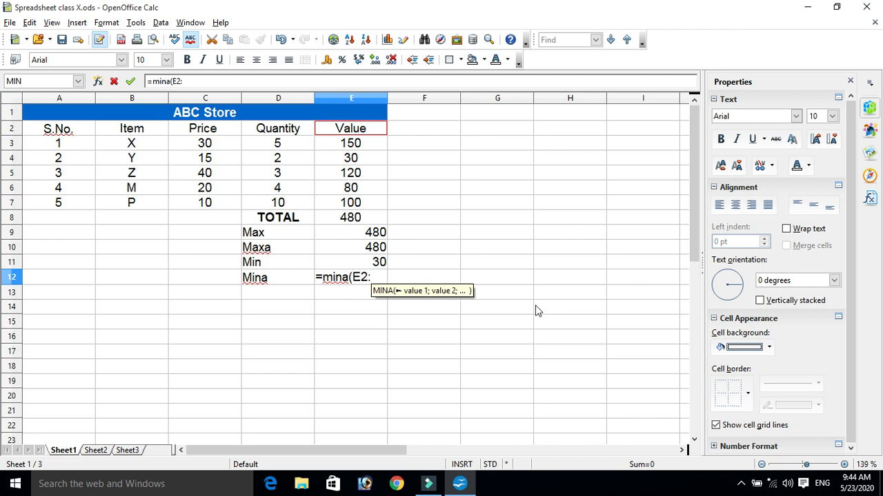
text(e8)
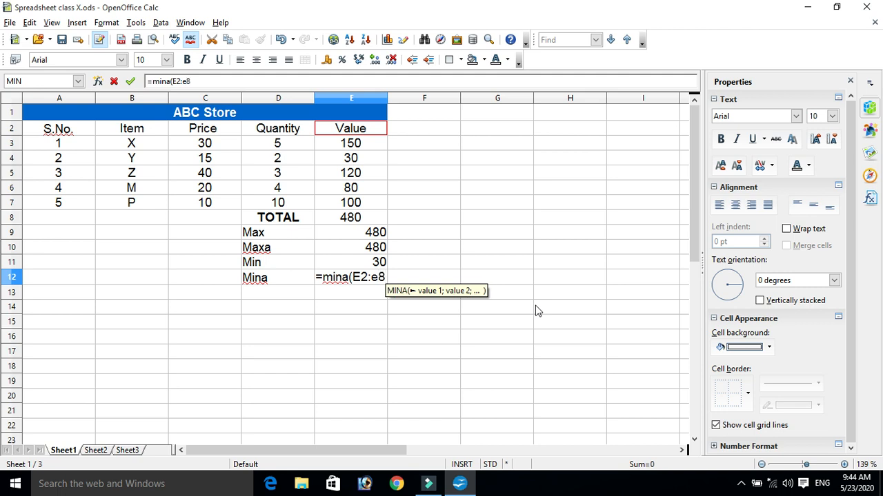
text())
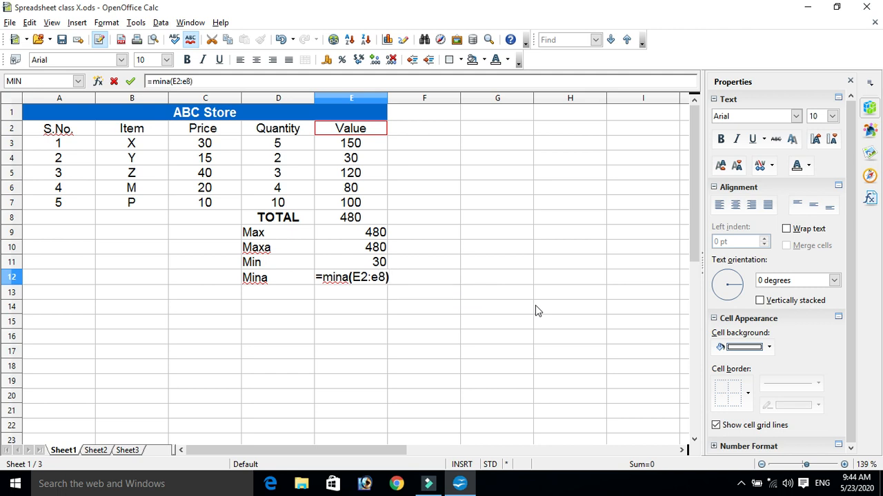
key(Return)
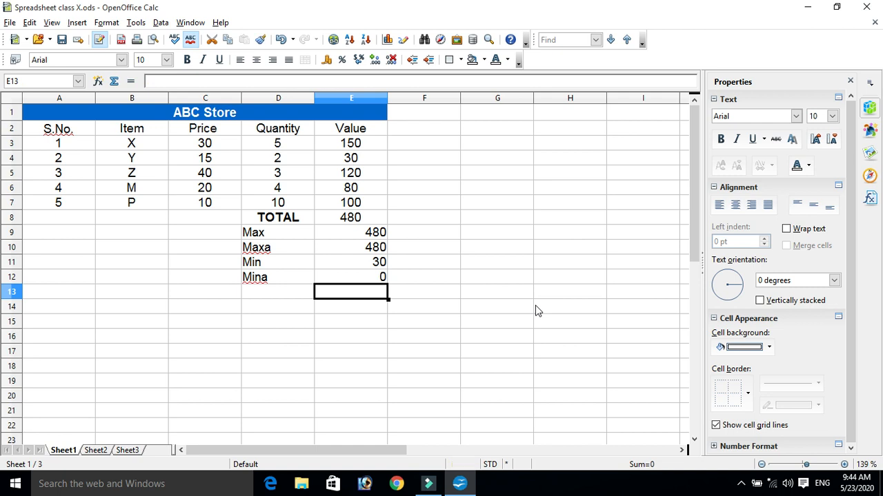
click(384, 276)
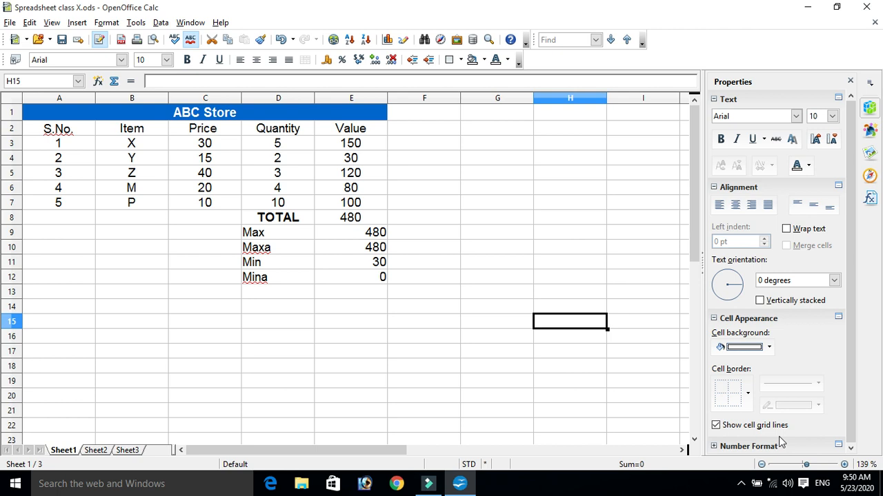
- Start an IF formula in cell E13 with the test E3>100, followed by a semicolon
click(281, 298)
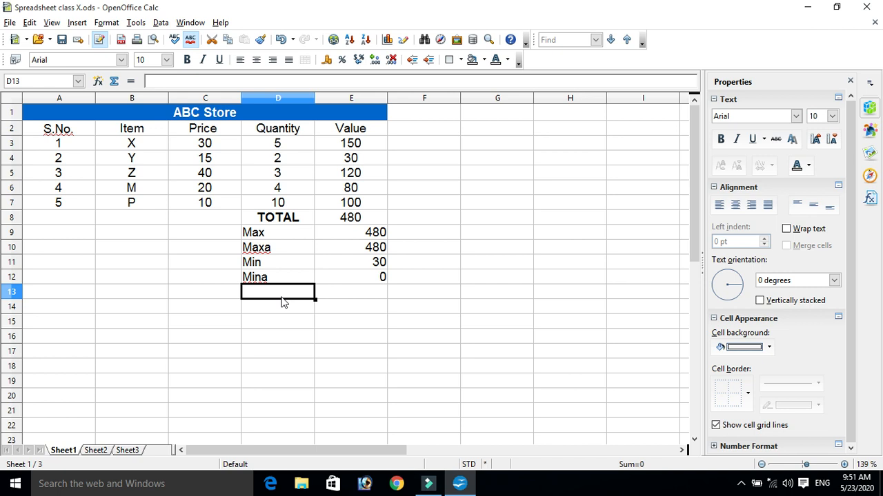
key(Right)
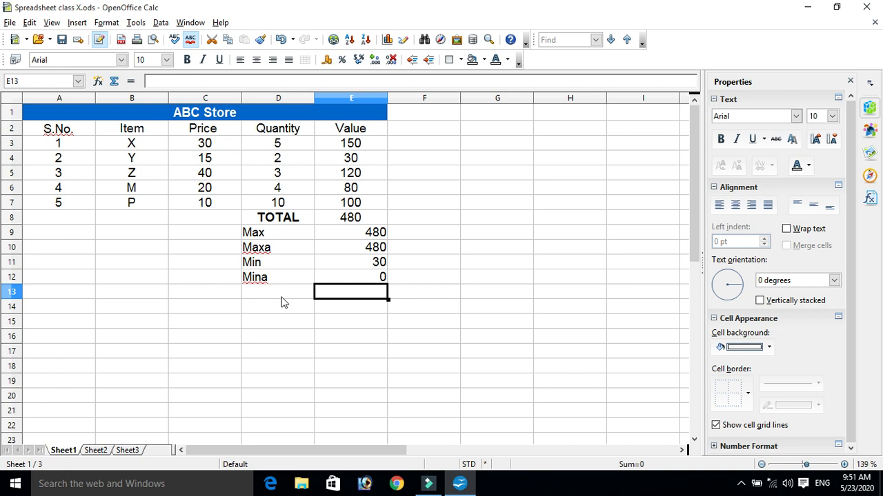
text(=if)
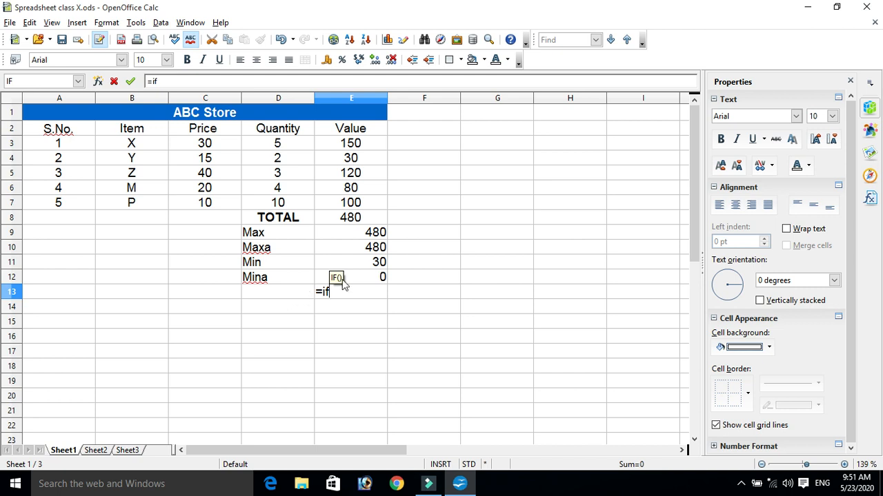
text(()
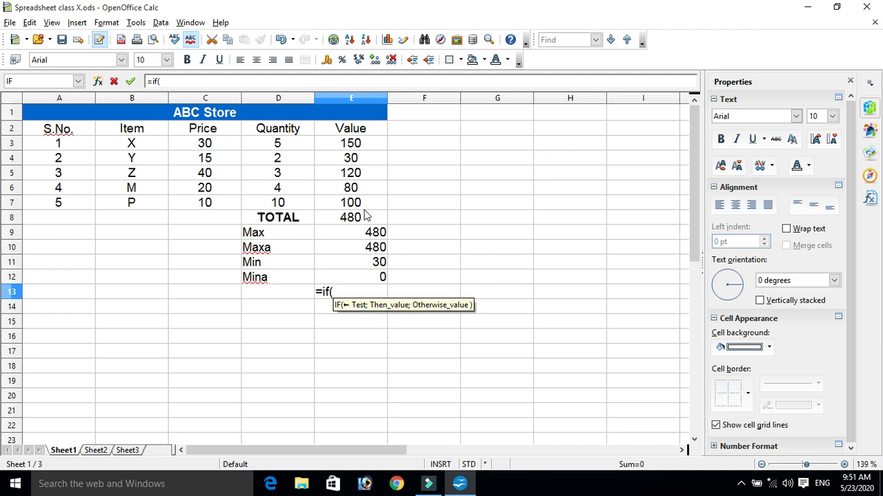
click(352, 144)
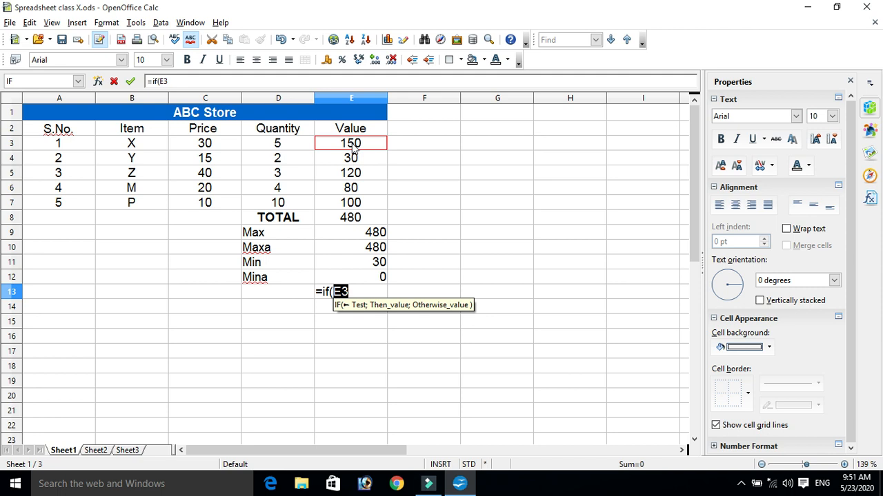
text(>)
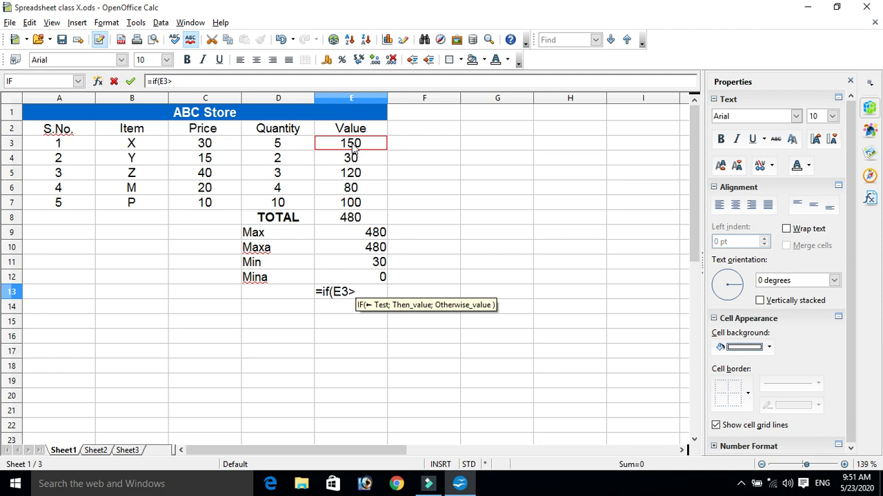
text(100)
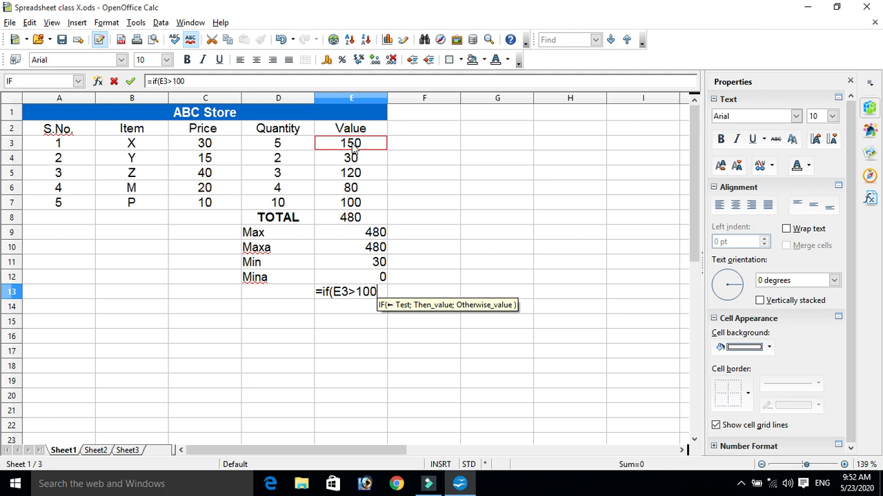
text(;)
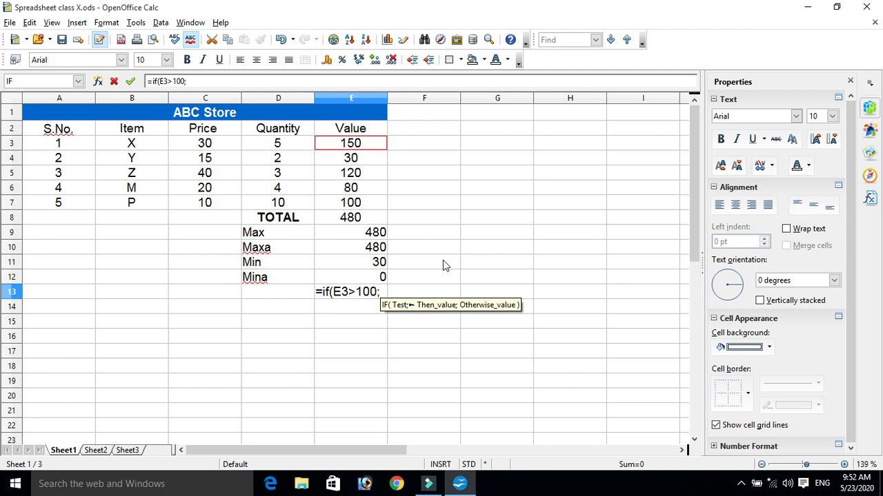
- Add the quoted text "E3 is greater" as the then-value of the IF formula in E13
text(")
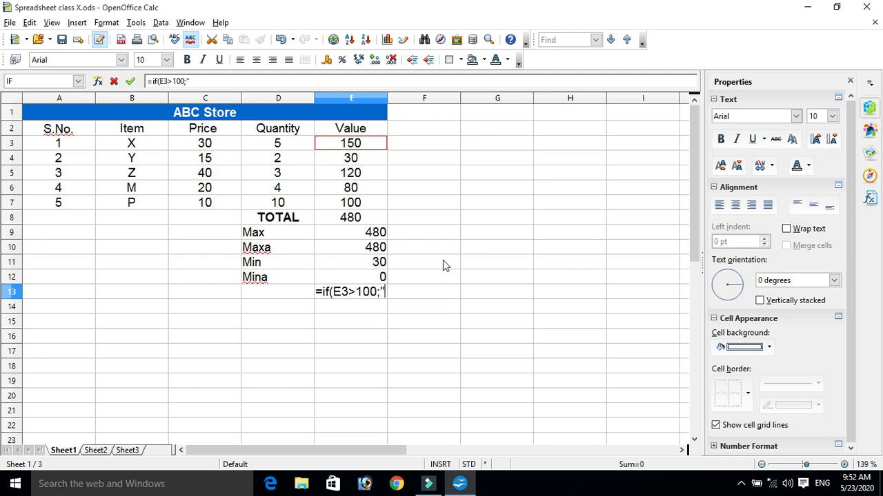
key(BackSpace)
text(E3)
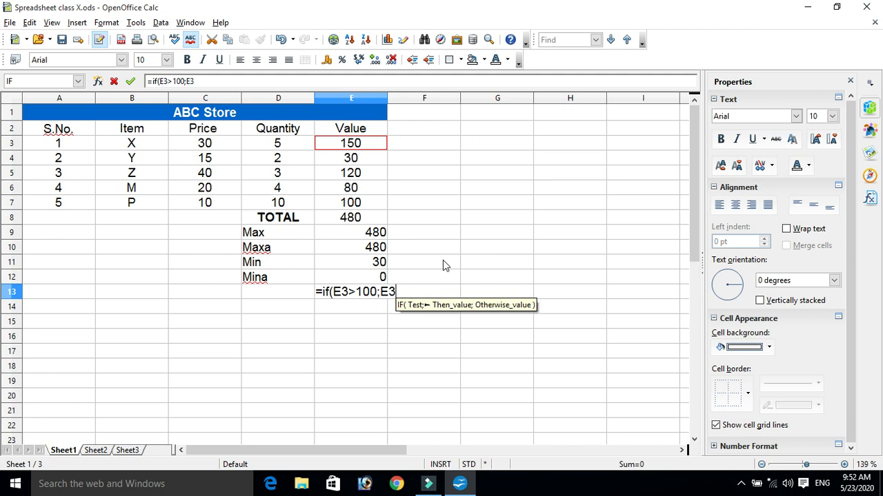
text( is g)
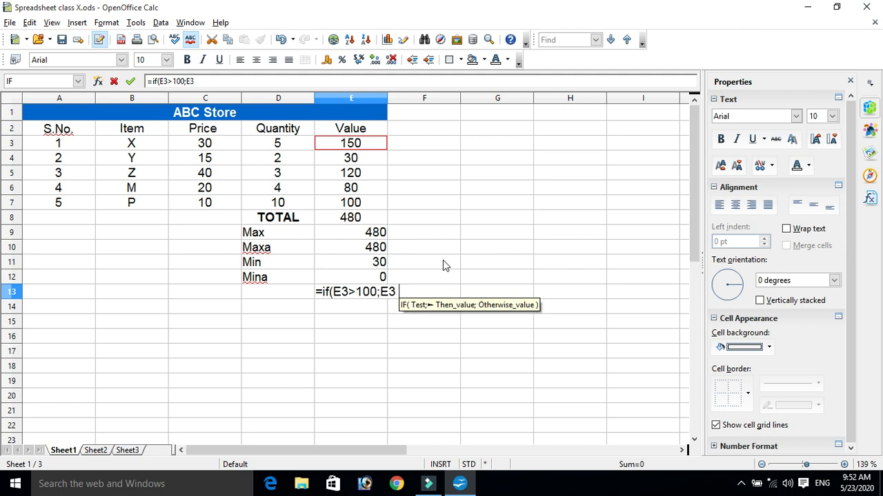
text(reater)
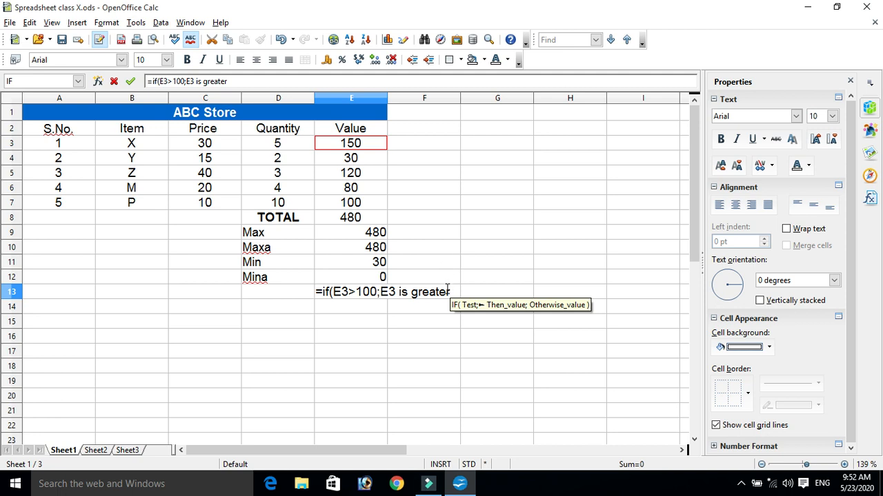
drag(449, 292, 380, 292)
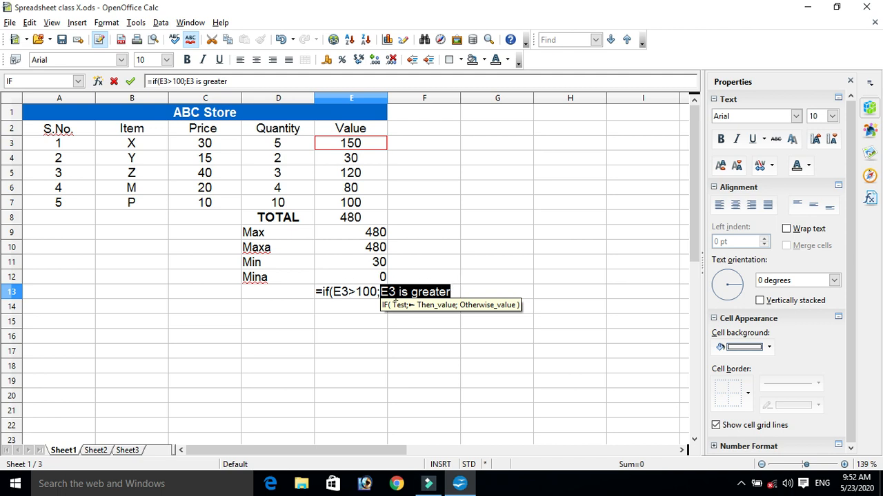
click(379, 292)
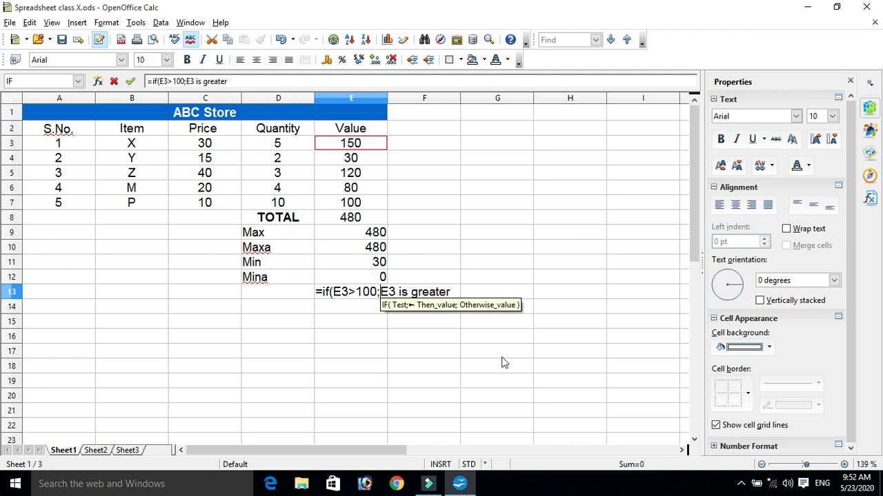
text(")
key(Right)
key(Right)
key(Right)
key(Right)
key(Right)
key(Right)
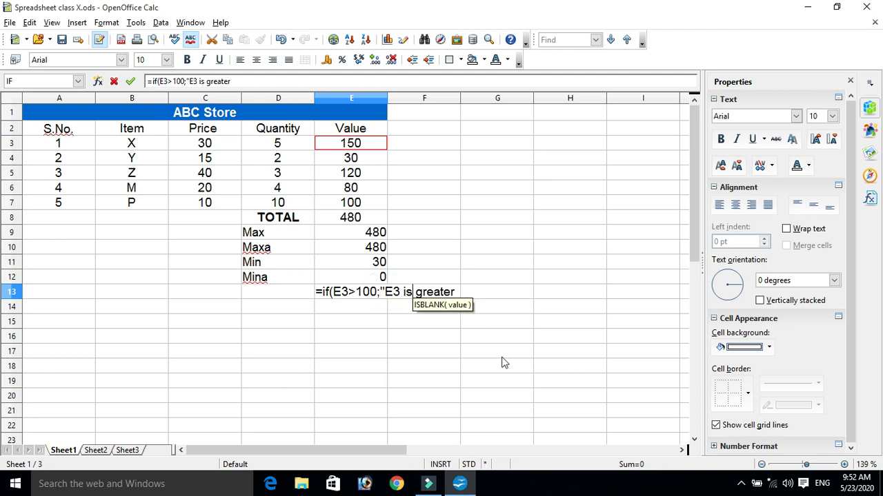
text(")
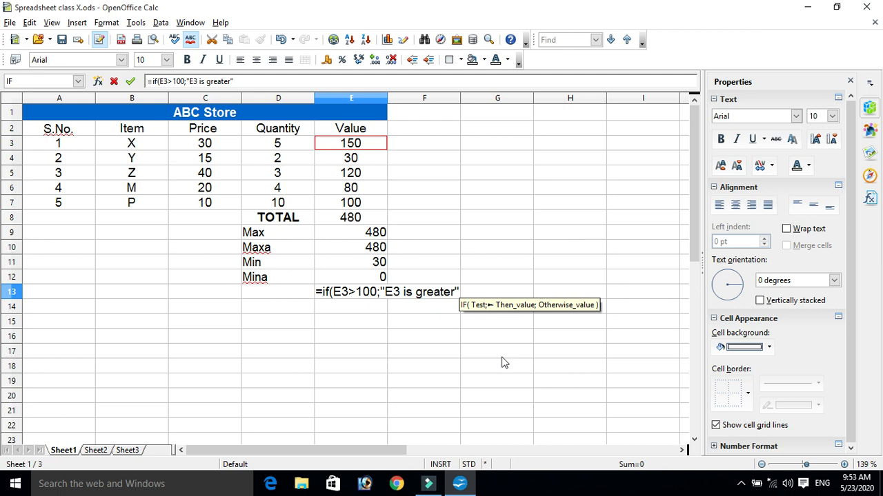
- Add "too small" as the otherwise-value and complete the formula =IF(E3>100;"E3 is greater";"too small") in E13
drag(384, 292, 459, 292)
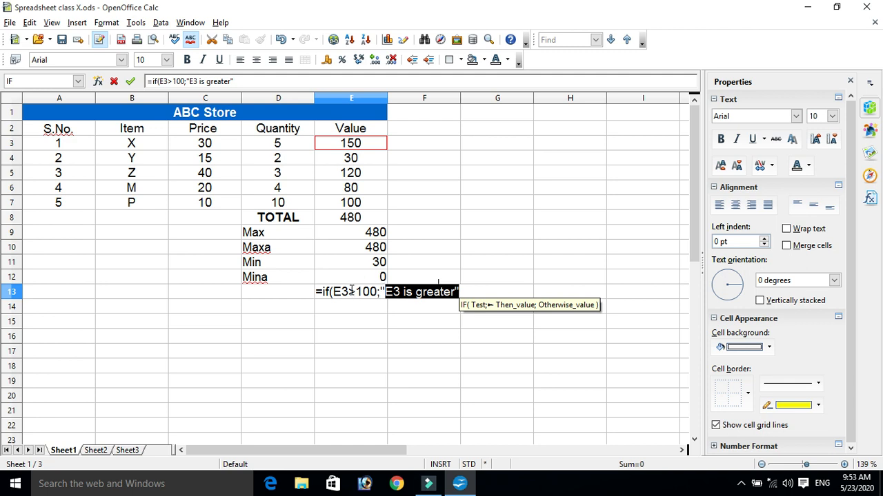
drag(330, 292, 456, 292)
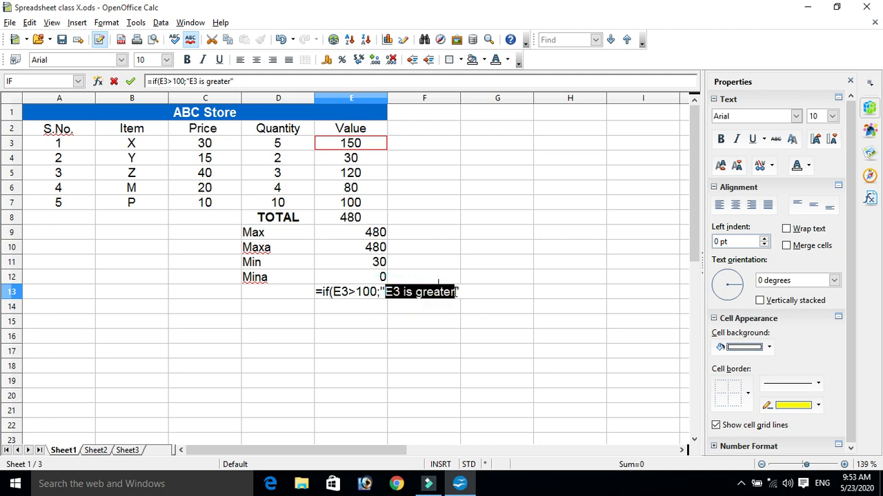
click(469, 293)
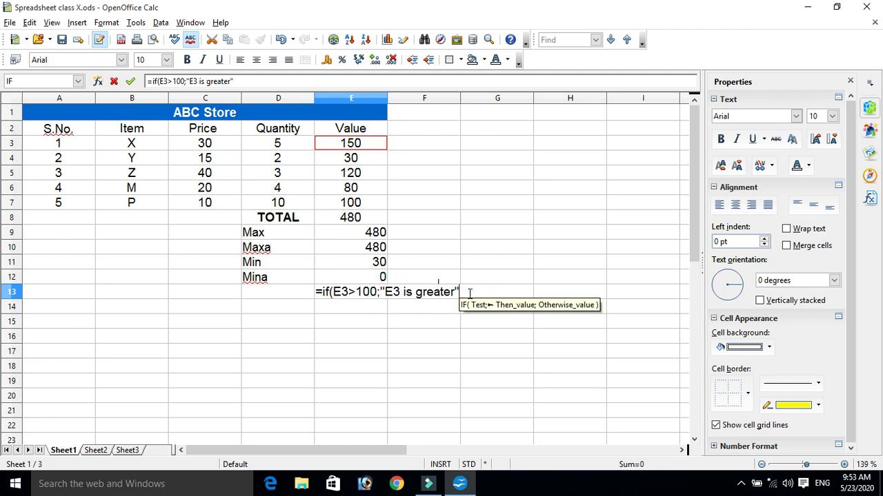
text(;)
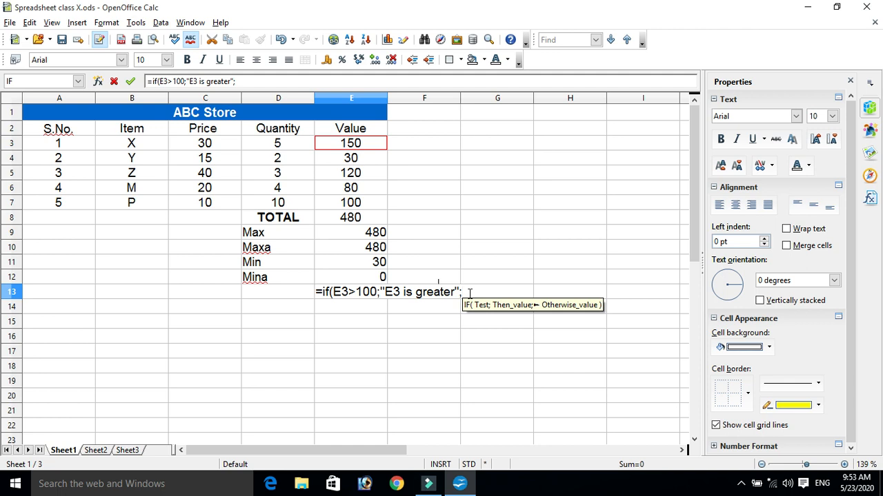
click(338, 291)
drag(348, 291, 371, 292)
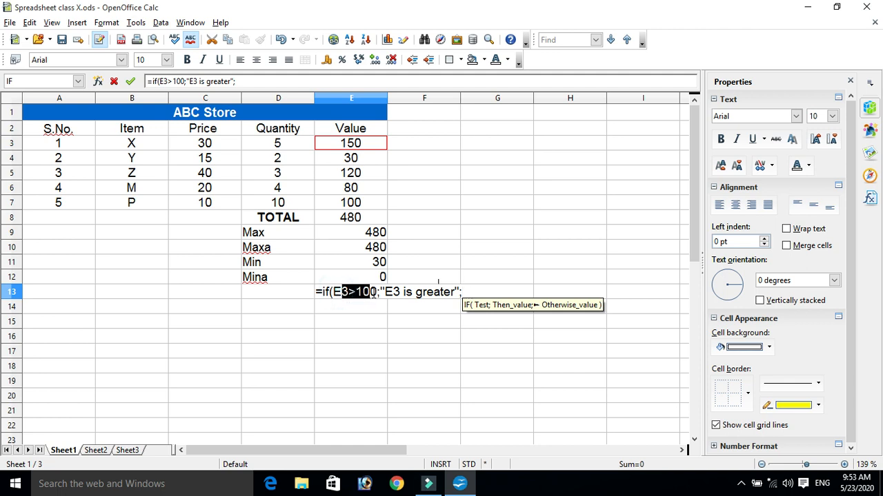
click(466, 291)
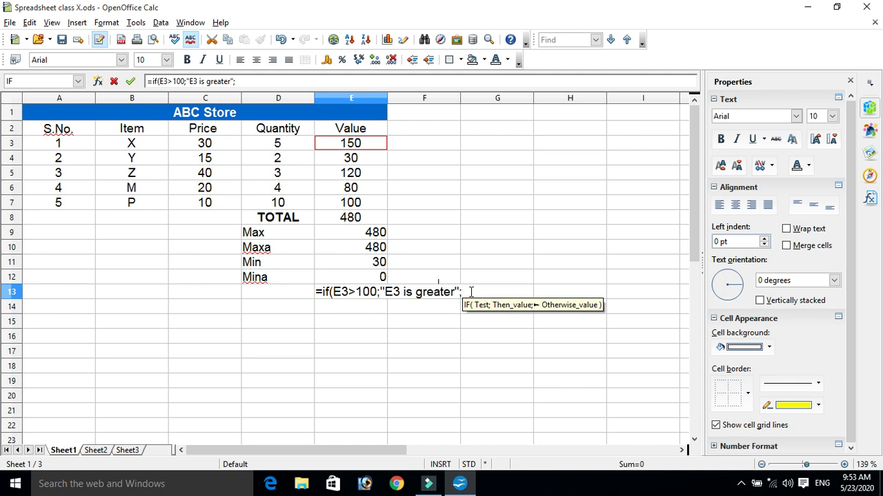
text(")
text(t)
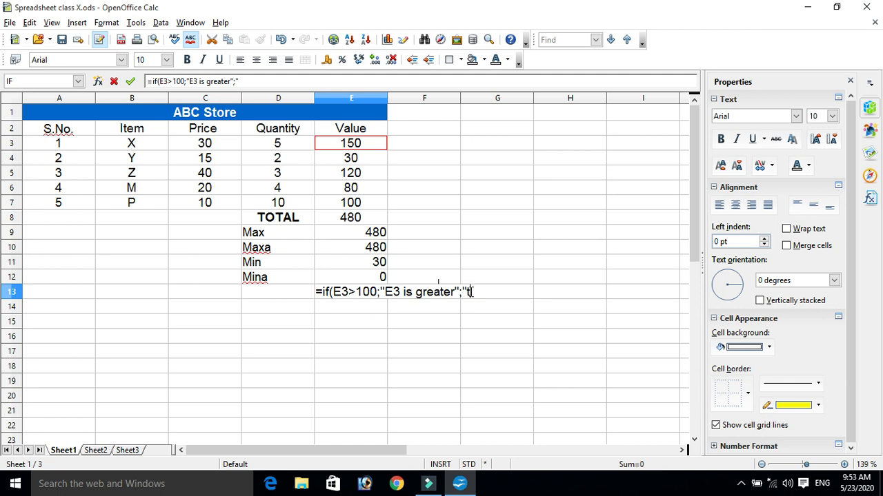
text(oo small")
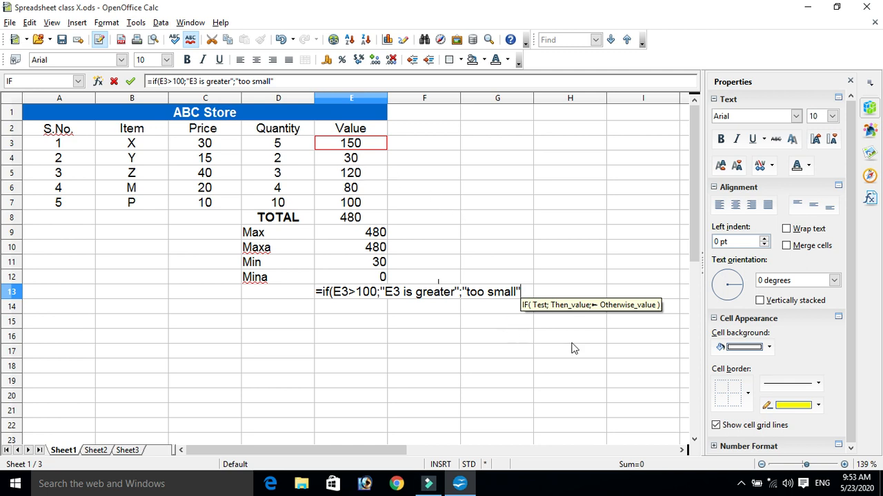
text())
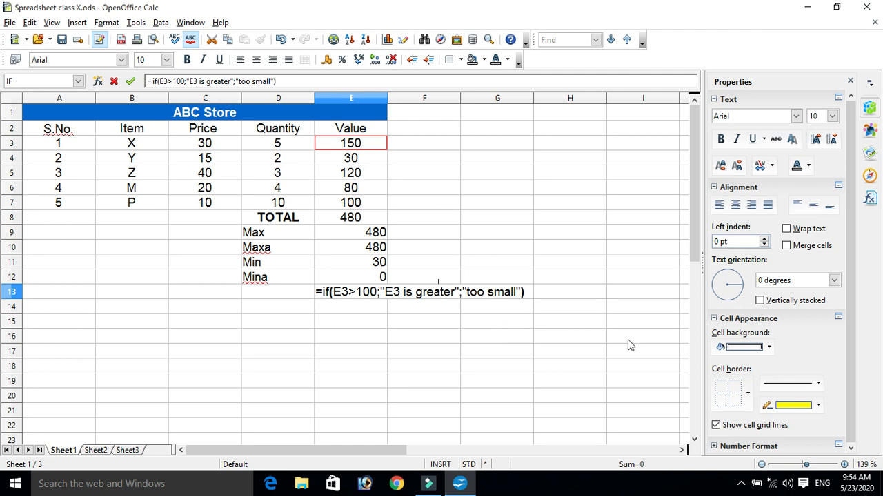
key(Return)
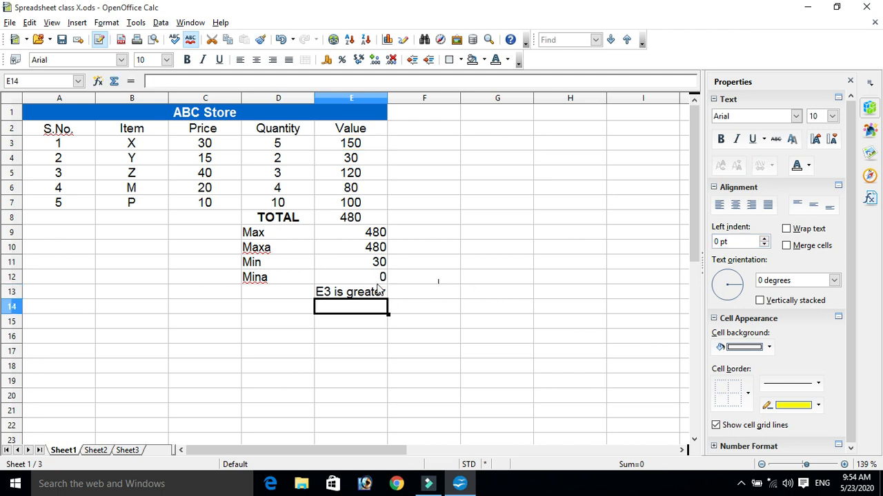
- Review the IF formula in cell E13 against the value in cell E3, leaving the formula as it is
click(332, 292)
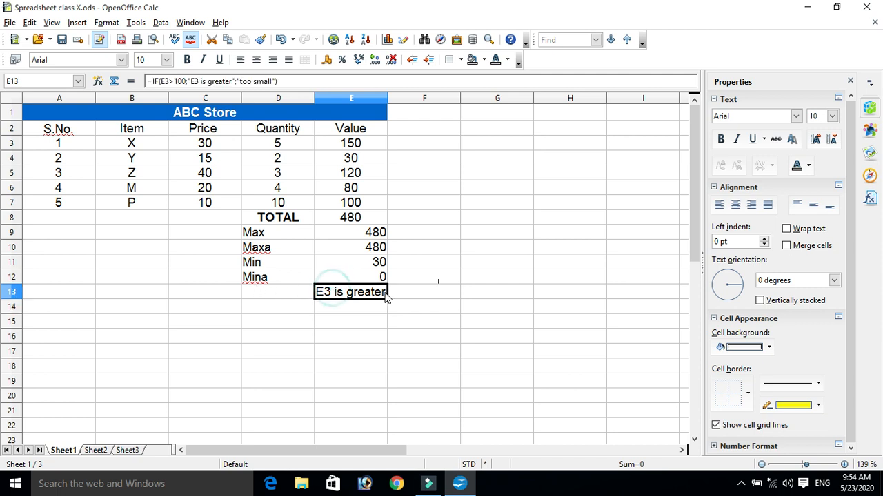
click(353, 144)
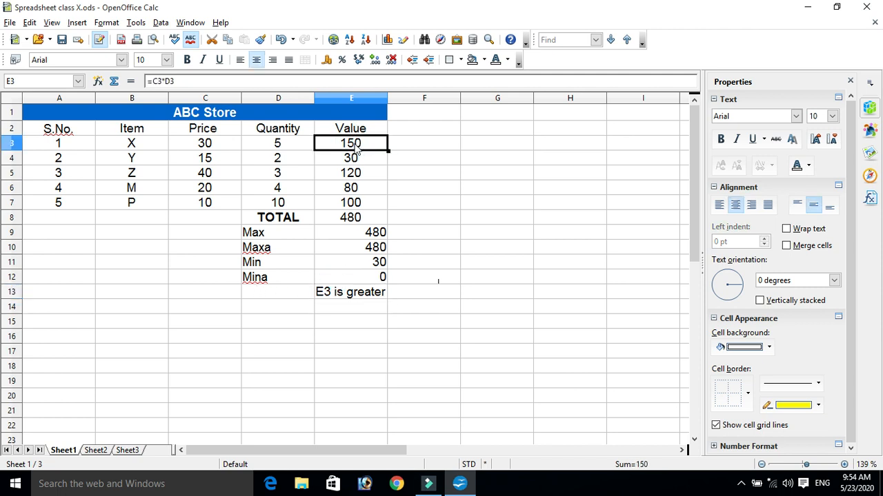
click(356, 298)
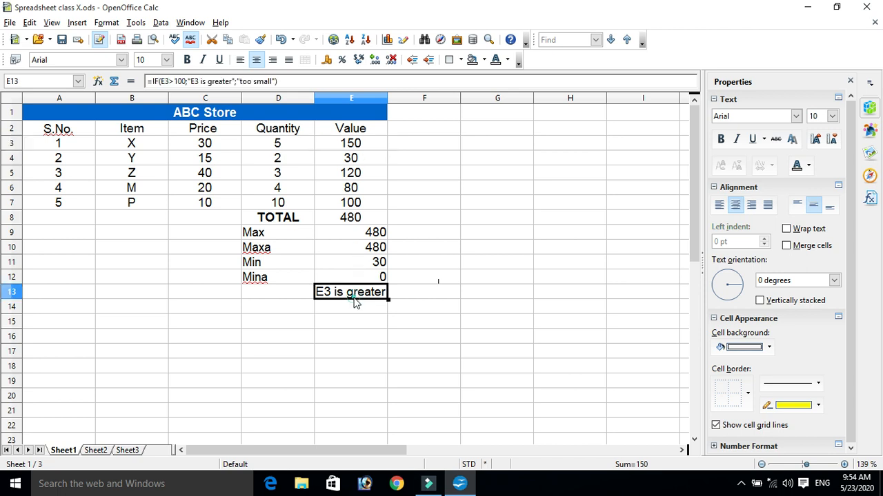
click(179, 82)
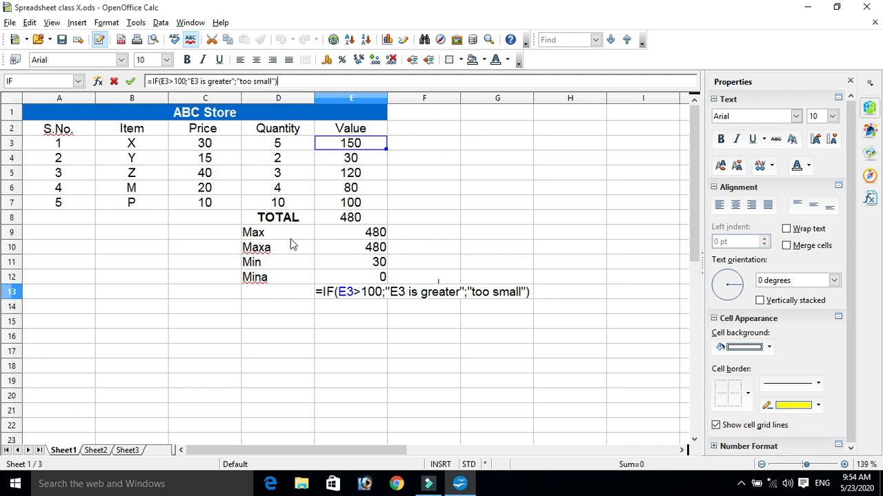
key(Return)
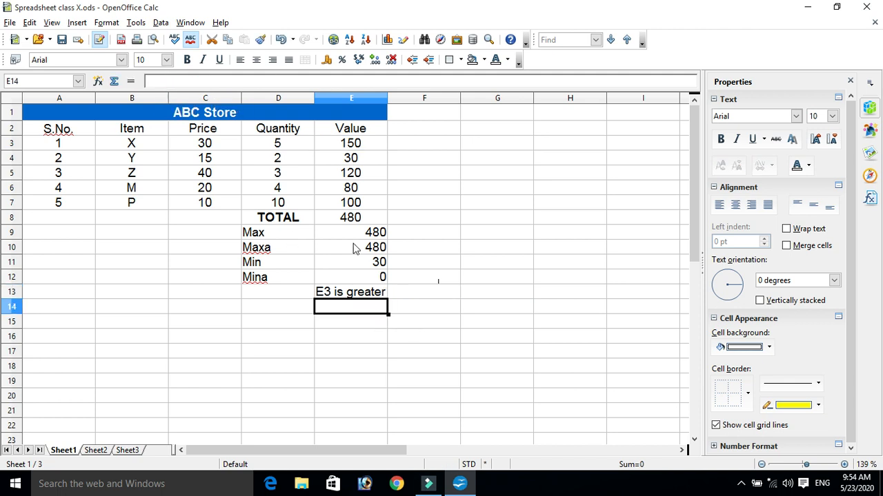
- Set the value in cell E3 to 50 and check the IF result in cell E13
click(351, 144)
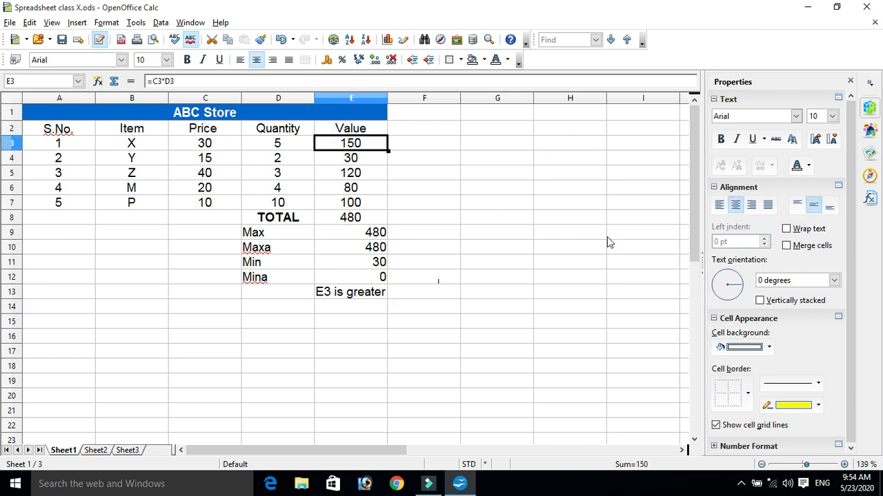
text(50)
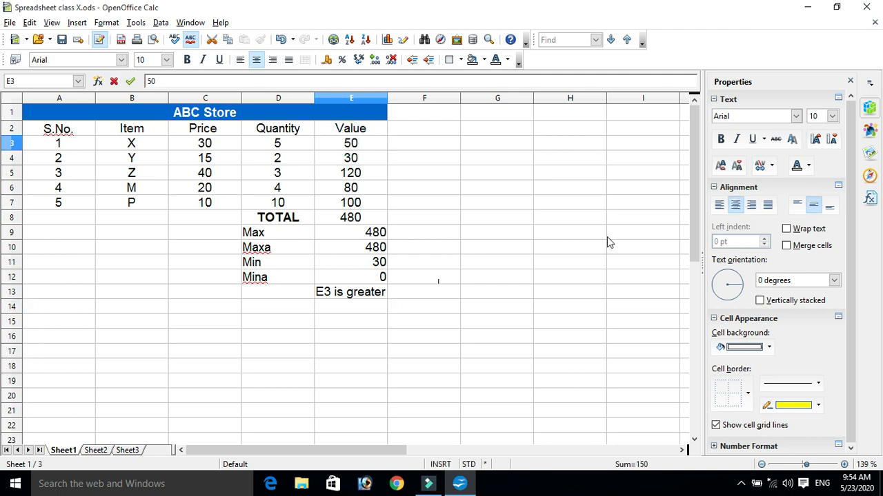
key(Return)
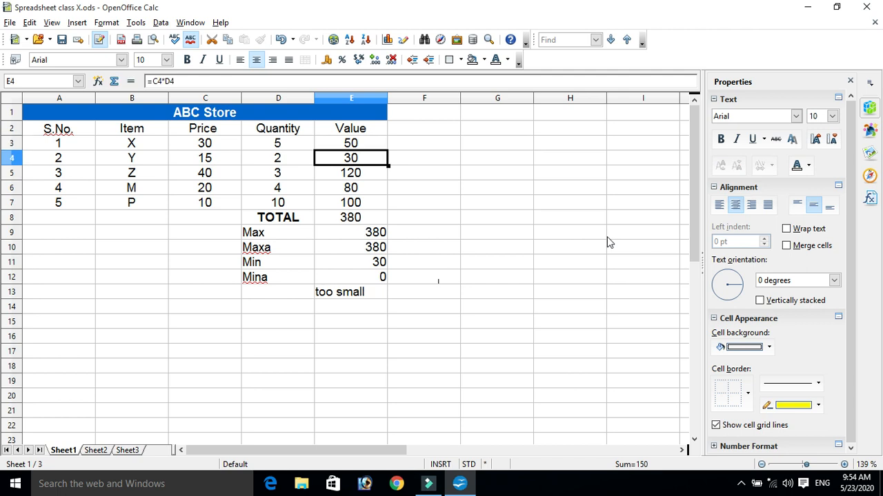
click(341, 293)
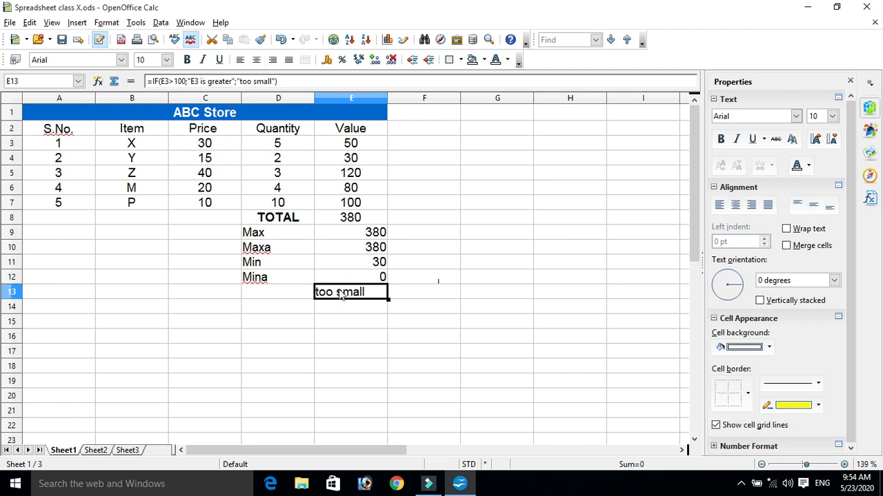
- Test the IF formula in E13 by setting cell E3 to 99 and then to 100
click(355, 146)
text(9)
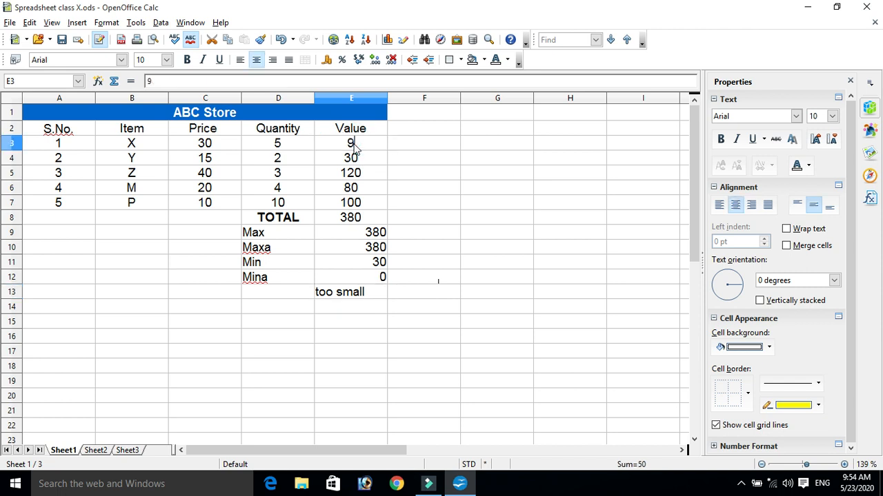
text(9)
key(Return)
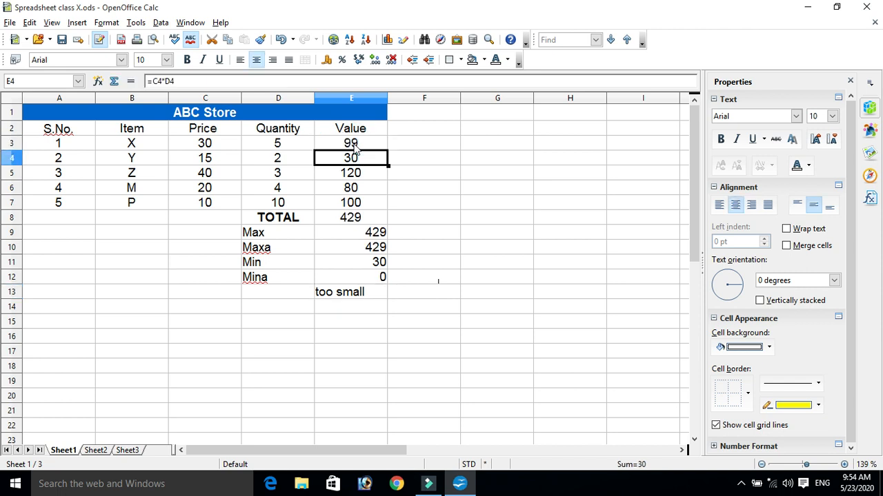
click(355, 146)
text(100)
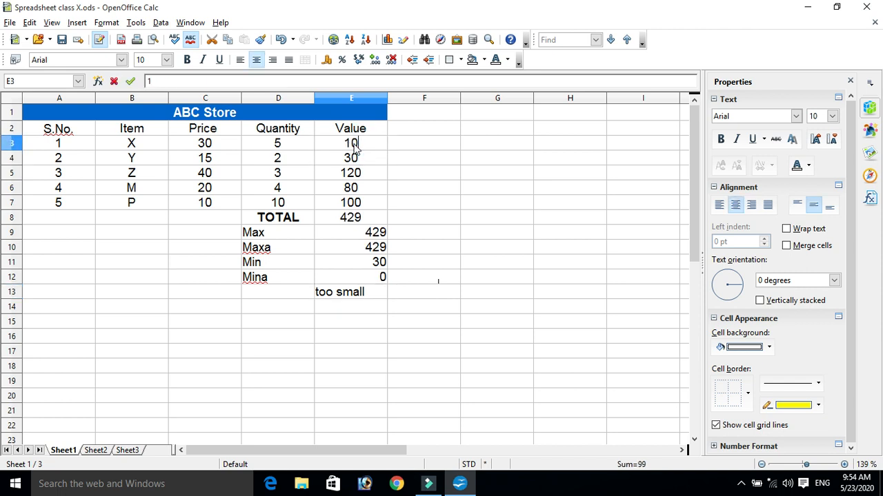
key(Return)
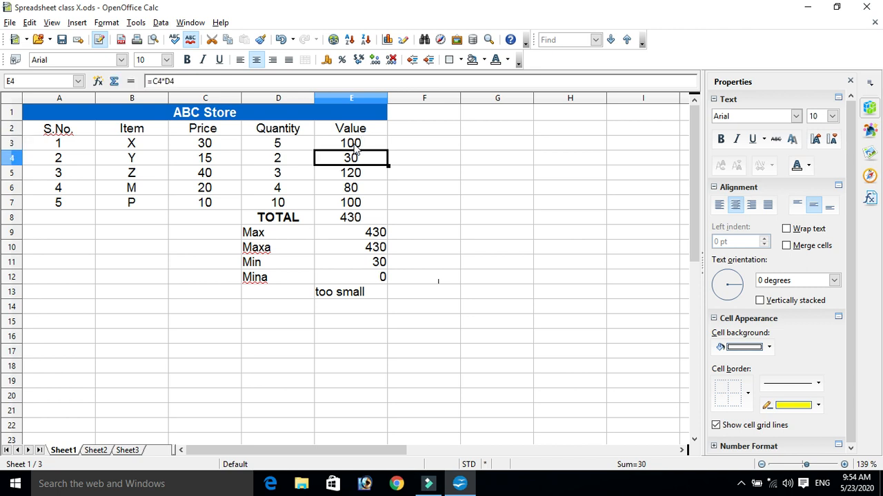
- Set cell E3 to 101 to test the IF condition in E13, then set E3 to 100
click(355, 146)
text(101)
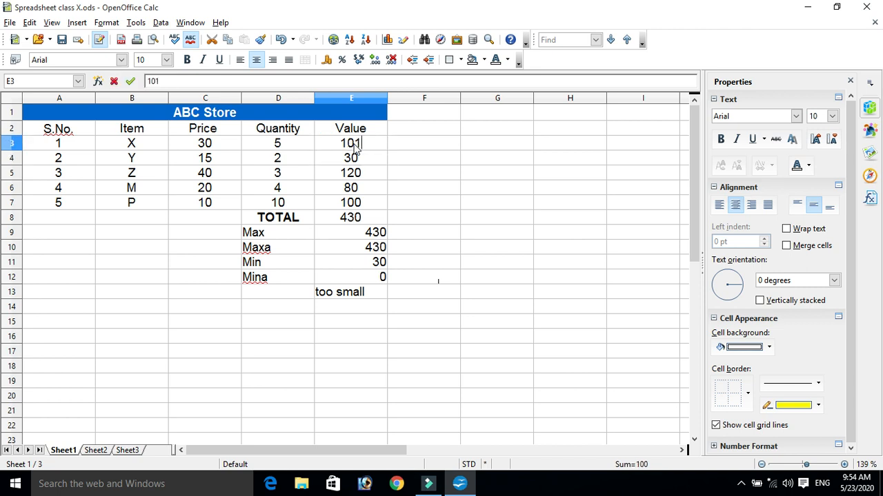
key(Return)
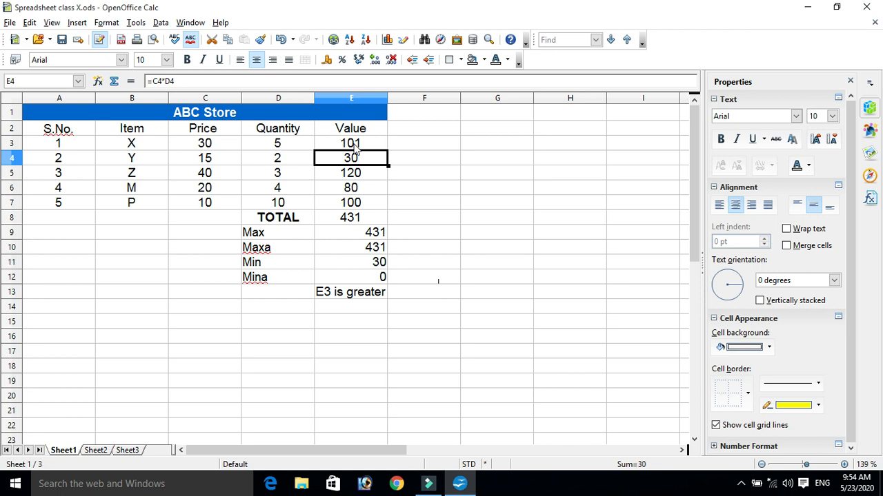
click(354, 147)
text(100)
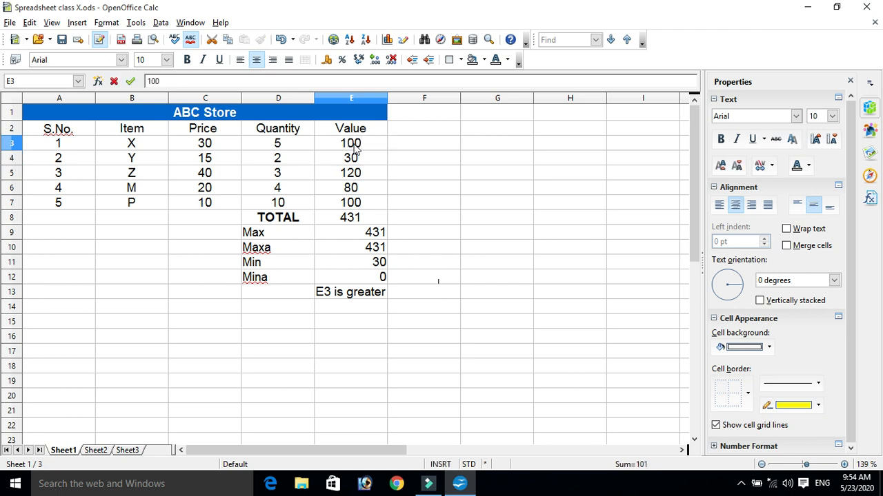
key(Return)
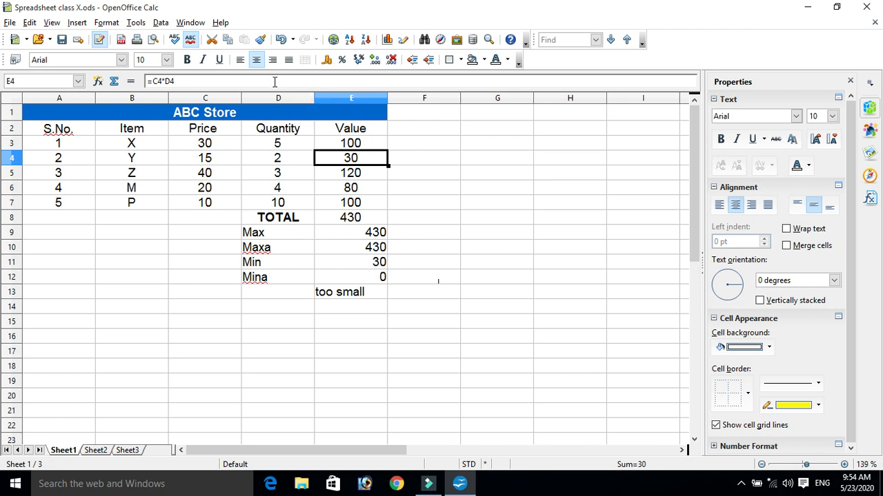
- Change the test in the IF formula in E13 to E3>=100 and inspect the formula
click(360, 298)
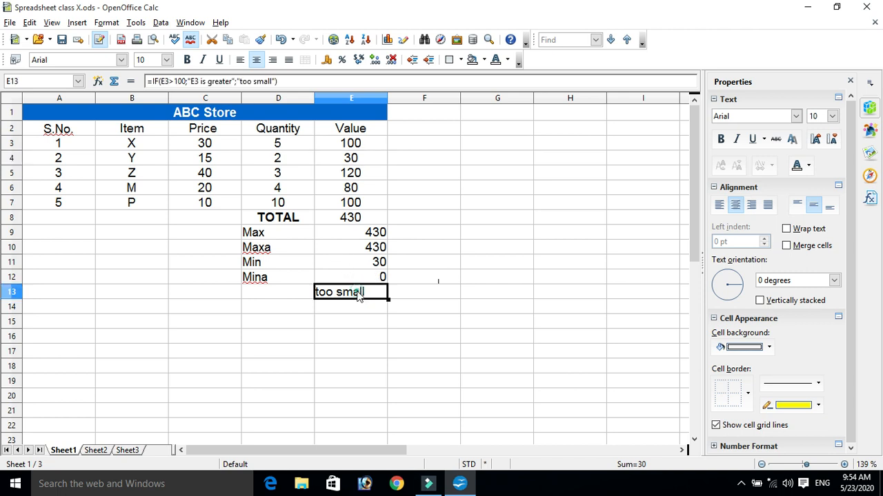
click(175, 82)
text(=)
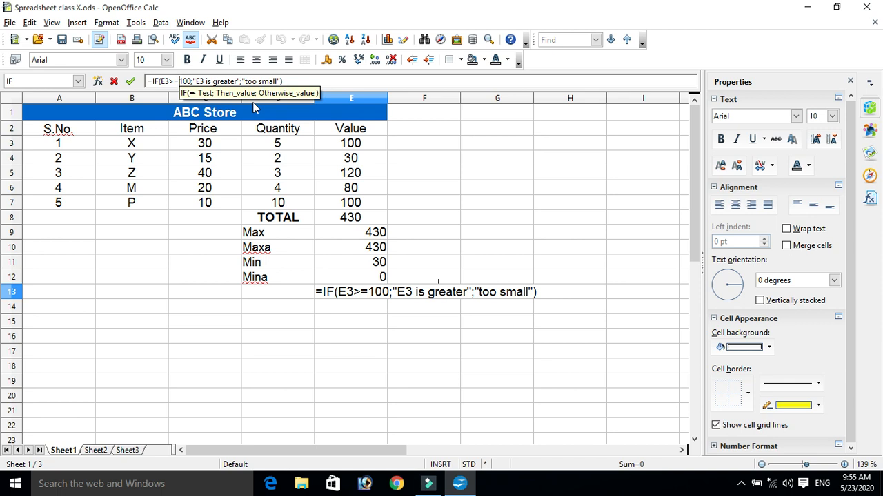
key(Return)
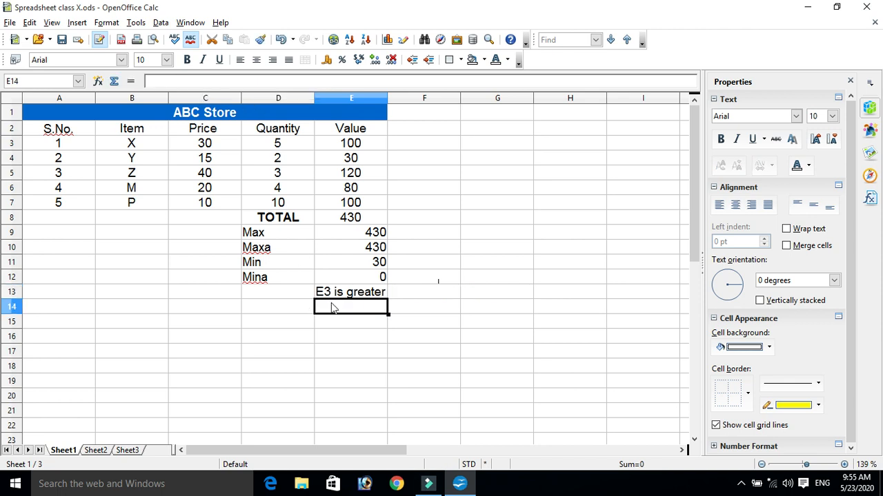
click(353, 297)
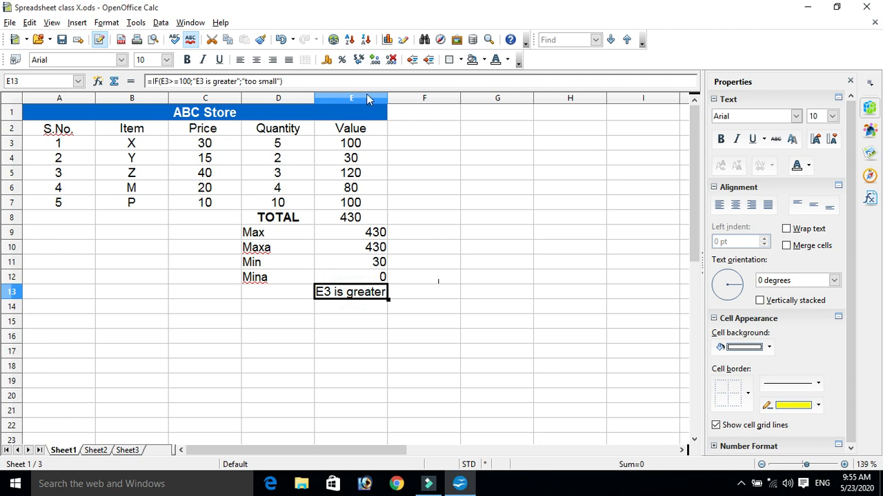
- Check the E3>=100 condition by setting cell E3 to 99 and then back to 100
click(349, 143)
text(99)
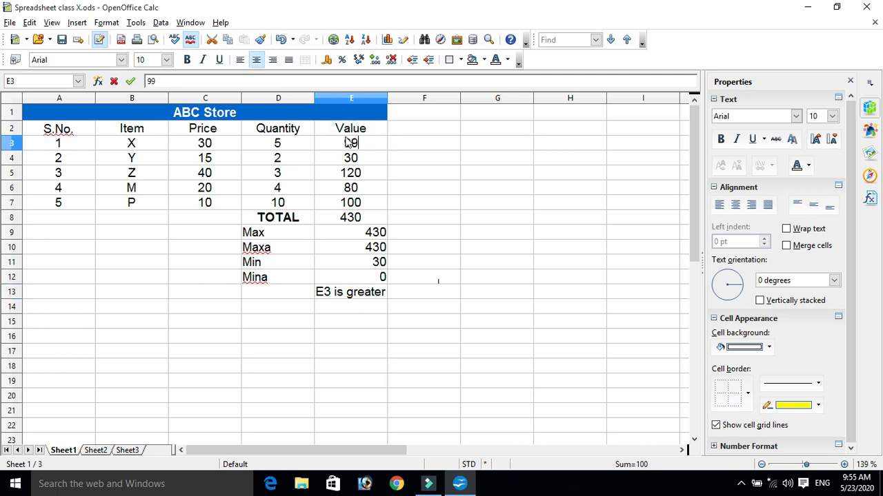
key(Return)
click(366, 142)
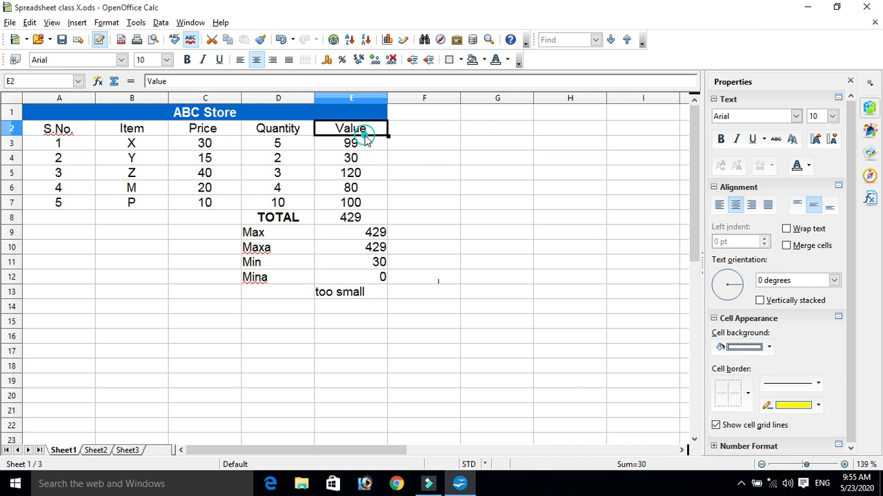
text(100)
key(Return)
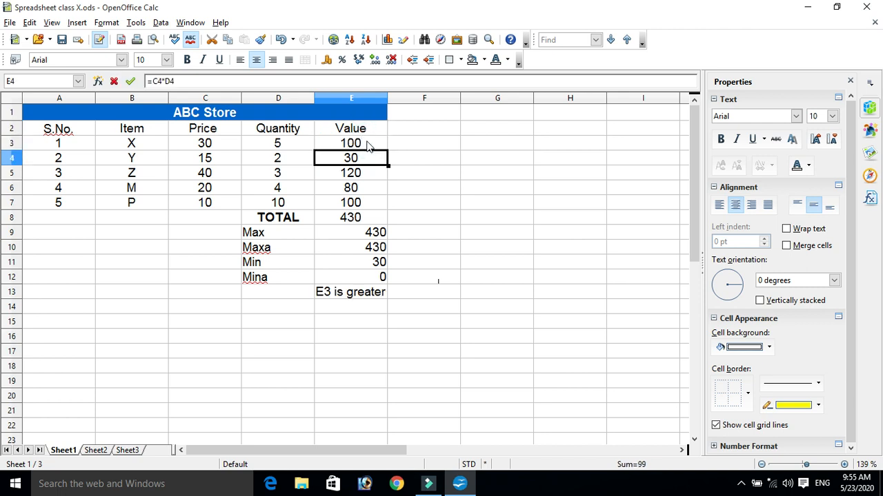
- Replace the then-value "E3 is greater" in the IF formula in E13 with the cell reference B7
click(369, 292)
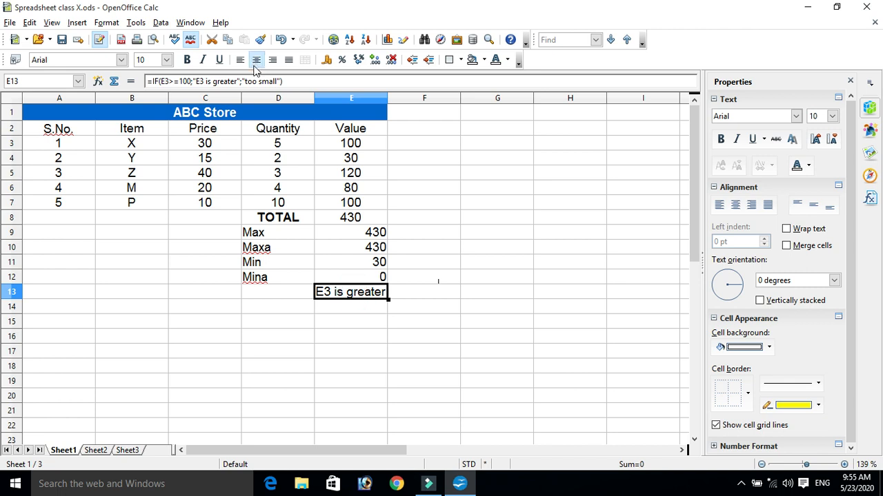
click(236, 81)
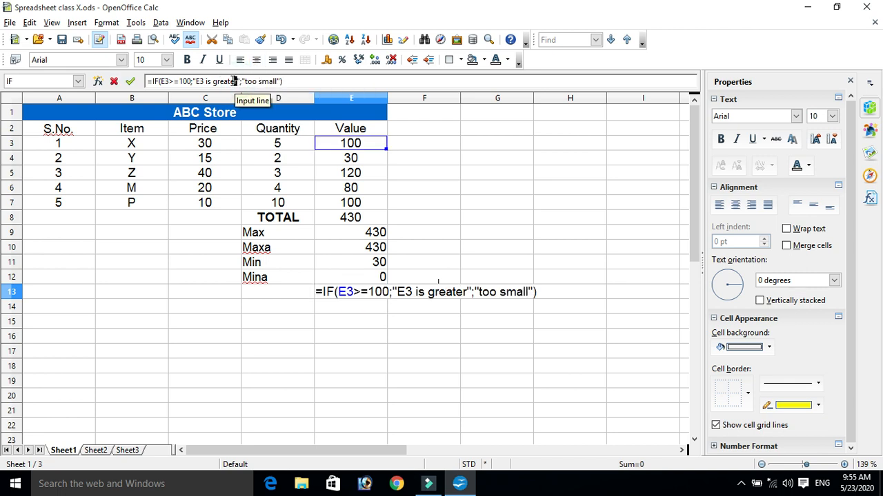
drag(235, 81, 199, 81)
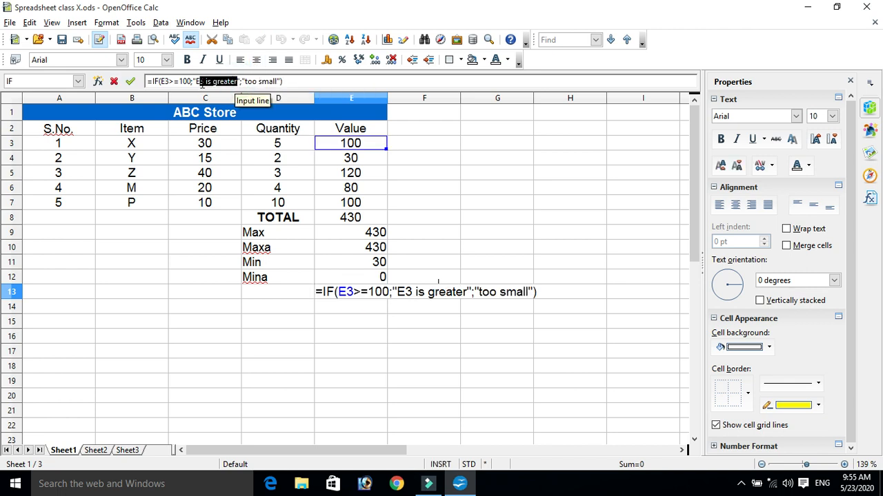
click(468, 292)
key(BackSpace)
key(BackSpace)
key(BackSpace)
key(BackSpace)
key(BackSpace)
key(BackSpace)
key(BackSpace)
key(BackSpace)
key(BackSpace)
key(BackSpace)
key(BackSpace)
key(BackSpace)
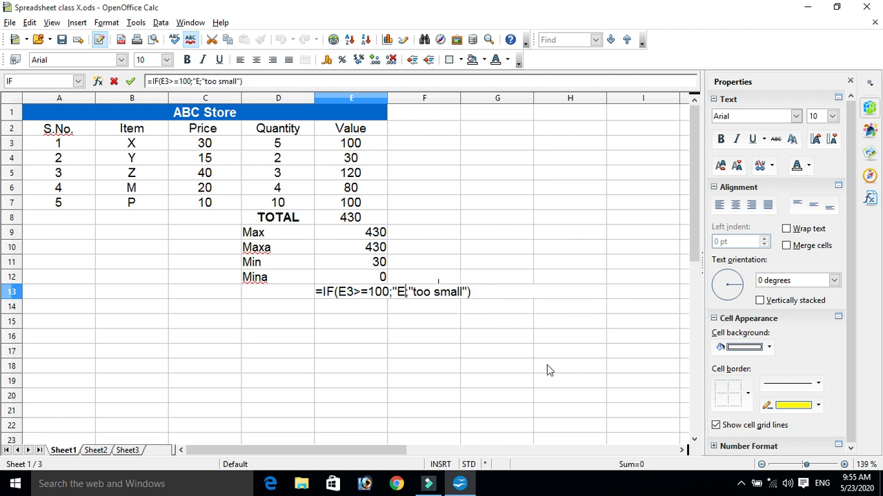
key(BackSpace)
key(BackSpace)
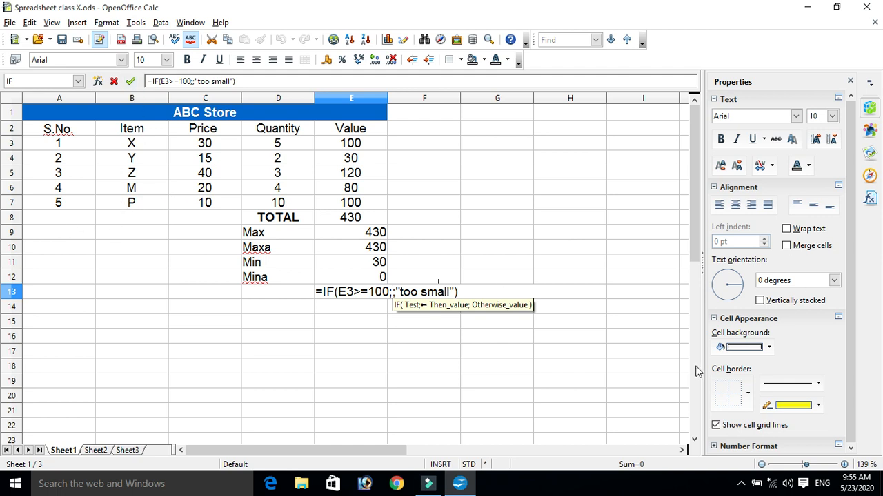
text(B)
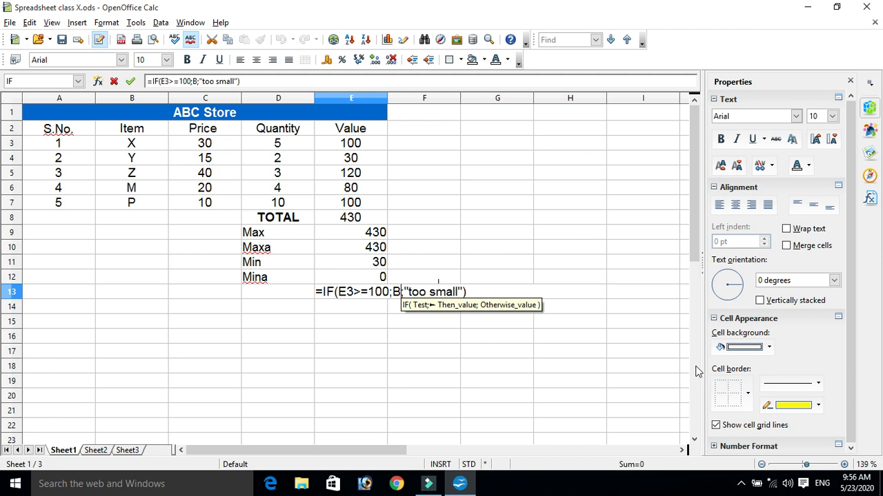
text(7)
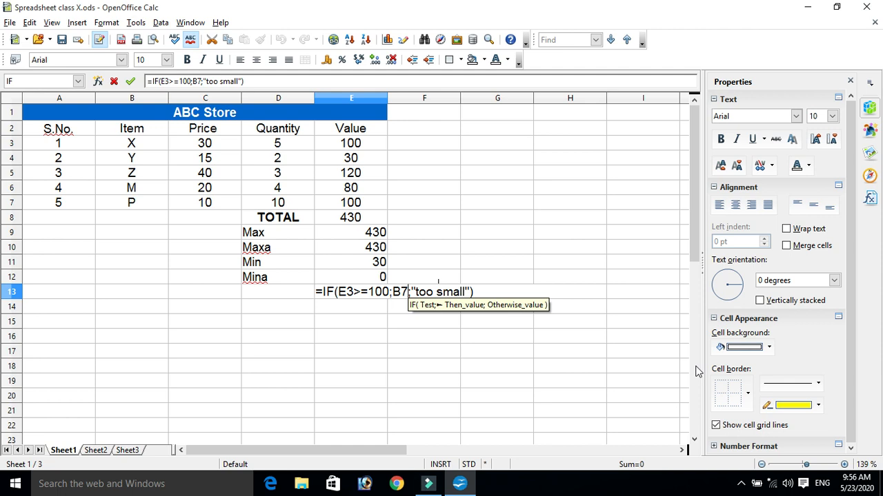
key(Return)
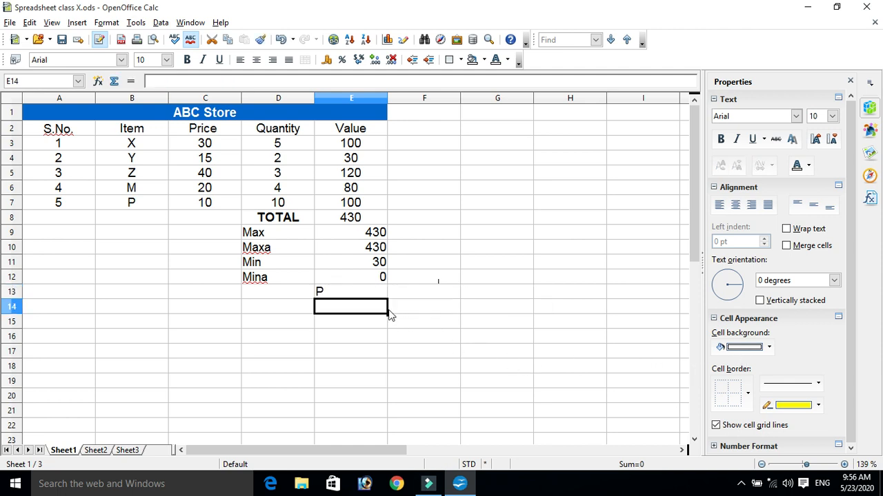
- Set cell E3 to 99 to test the IF formula that uses B7 as its then-value
click(347, 145)
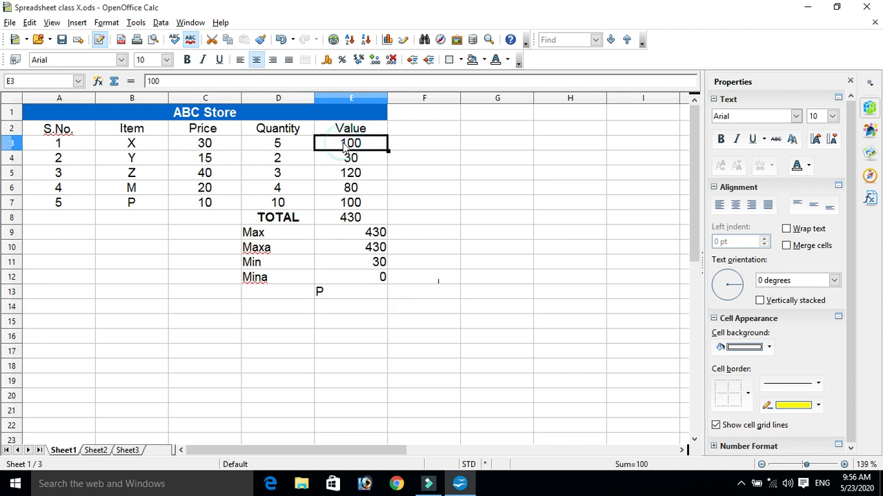
click(334, 297)
click(368, 144)
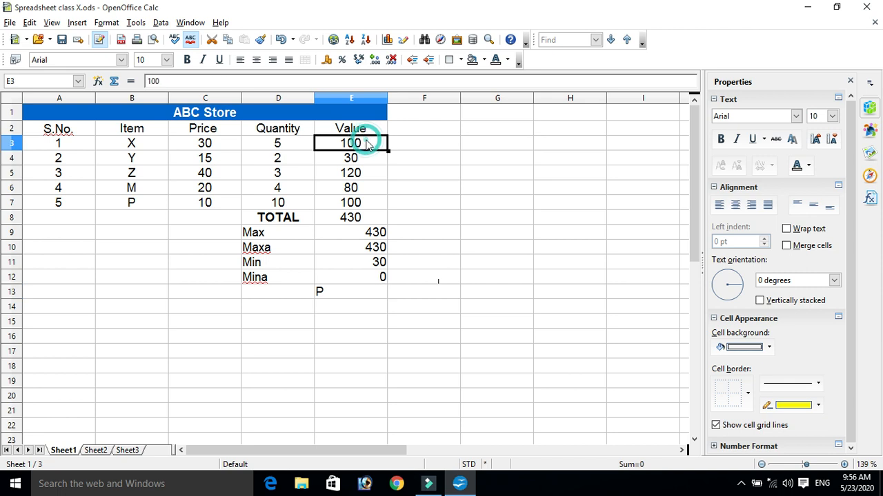
text(99)
key(Return)
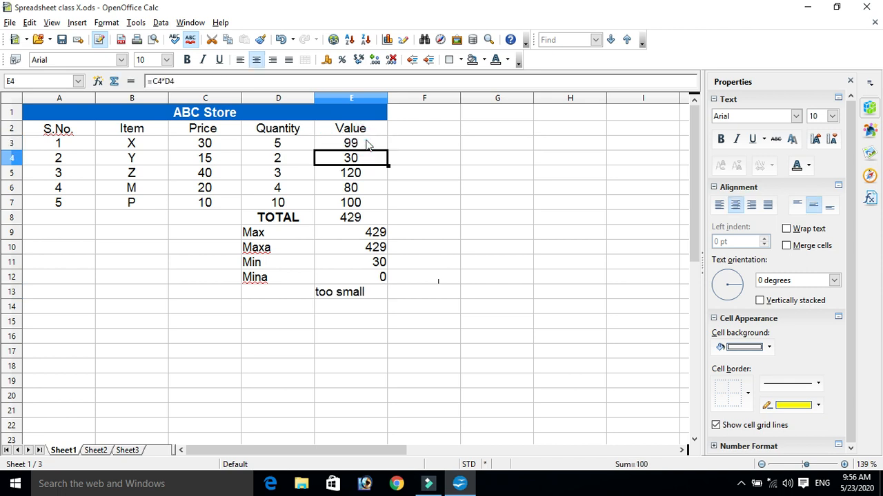
- Examine the B7 then-value and the E3>=100 test in the IF formula in E13 against cells E3 and B7
click(366, 144)
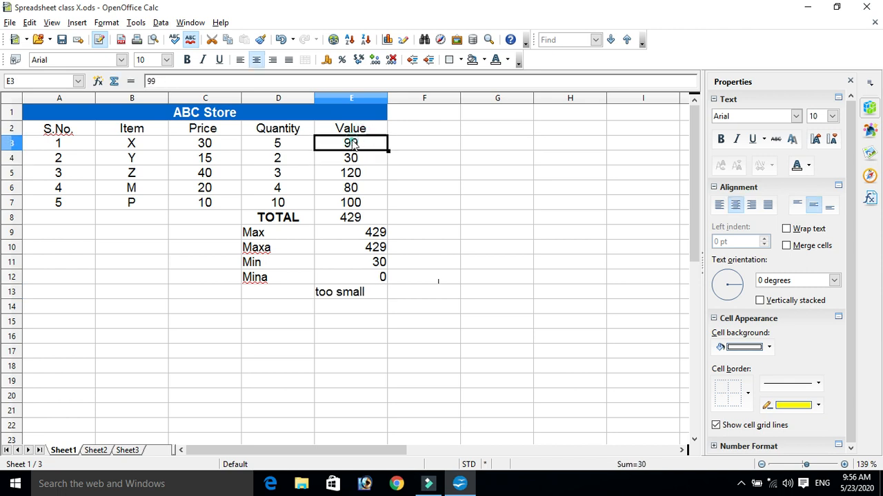
click(349, 292)
click(203, 82)
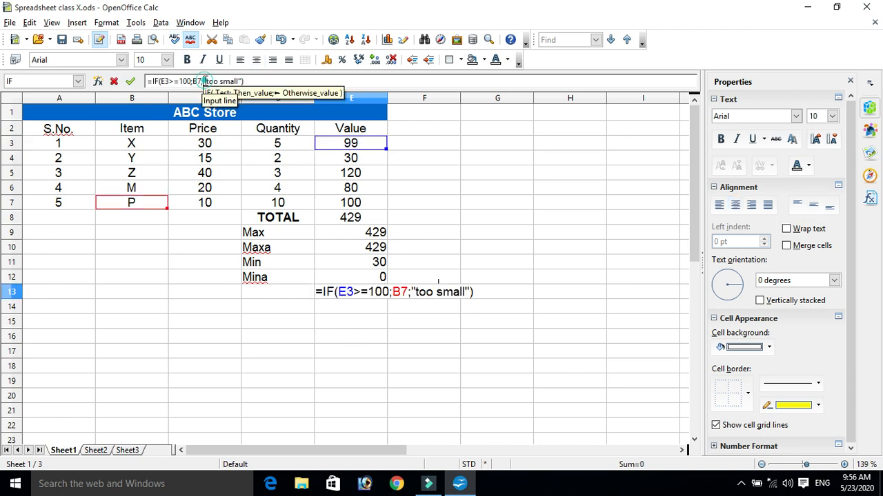
click(397, 295)
drag(393, 292, 408, 294)
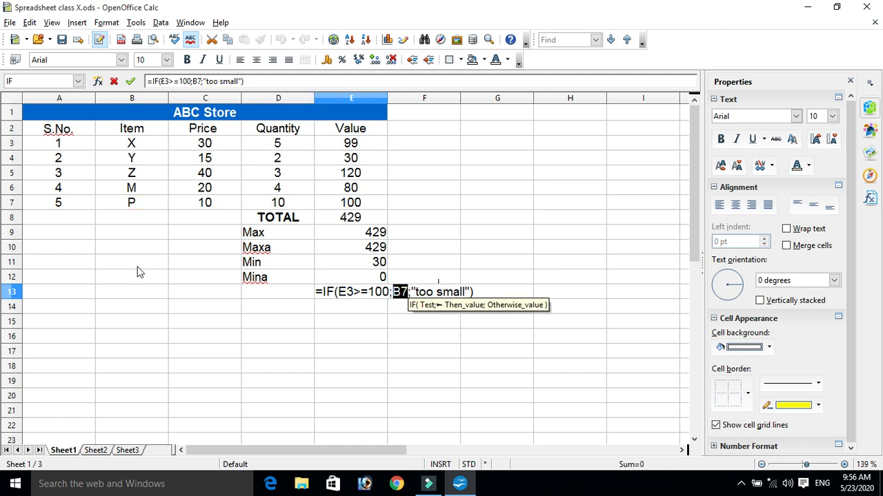
click(72, 204)
click(124, 202)
key(Right)
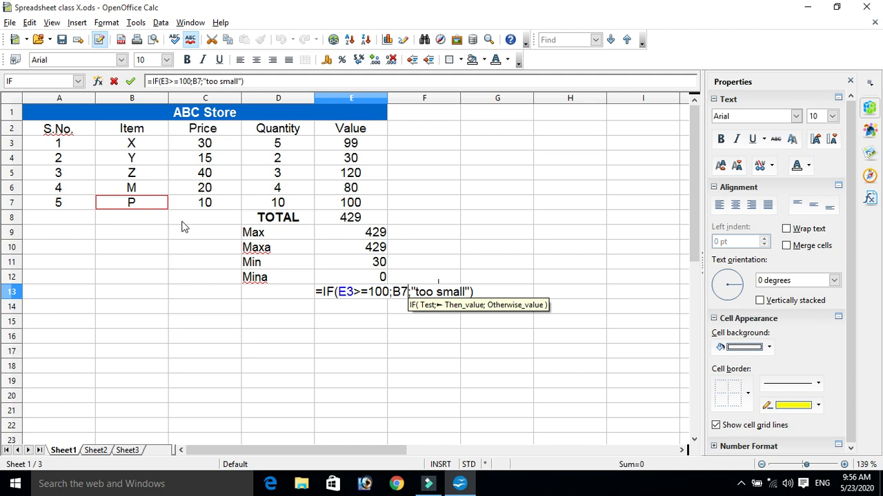
key(Left)
key(Left)
key(Left)
key(Left)
key(Left)
key(Left)
key(Left)
key(Left)
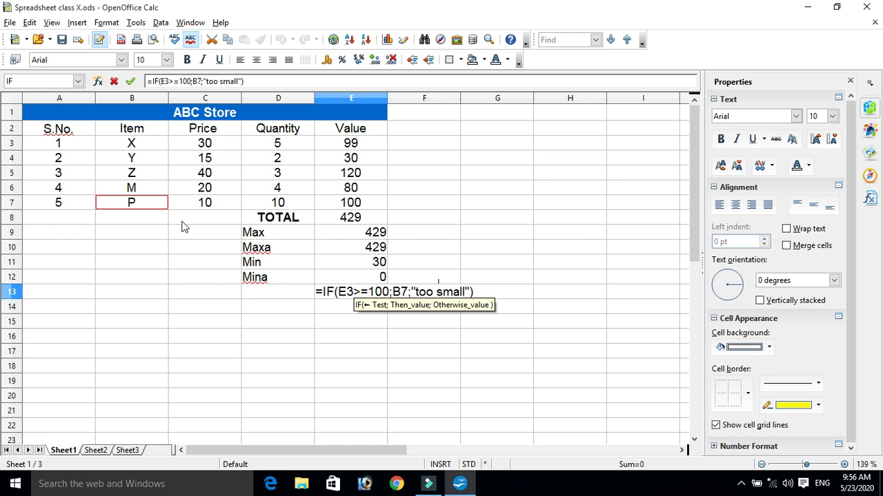
key(Return)
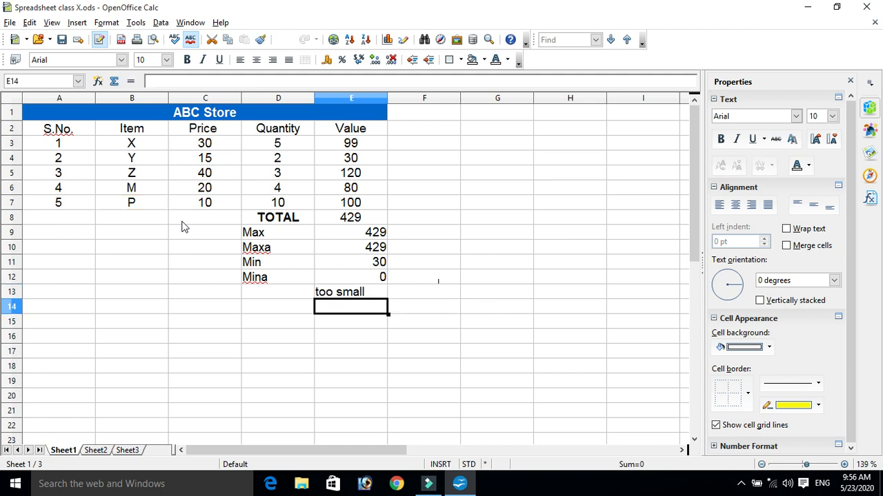
- Undo the latest change to E3 and the B7 edit in the IF formula, then select E13 again
key(Up)
key(ctrl+z)
key(ctrl+z)
key(ctrl+z)
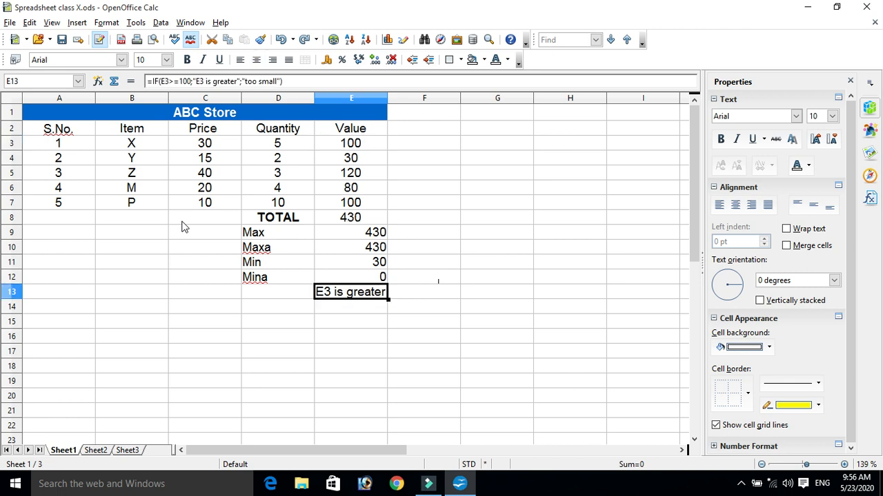
key(Down)
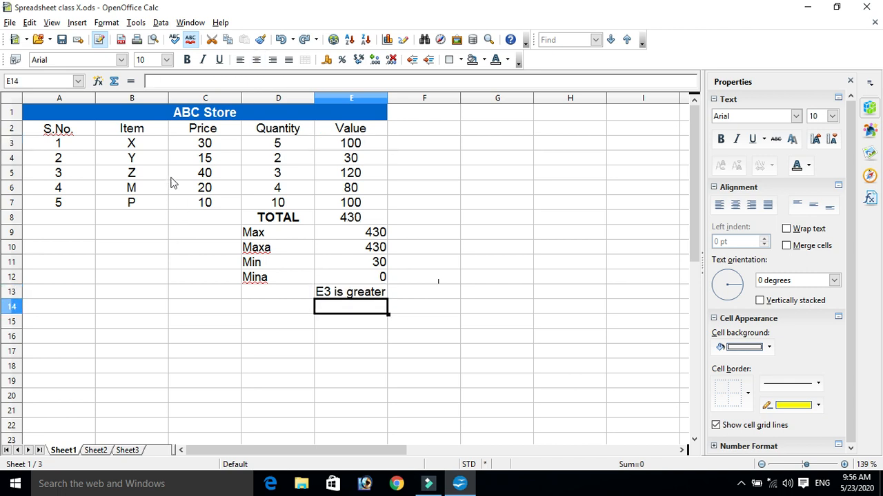
click(351, 293)
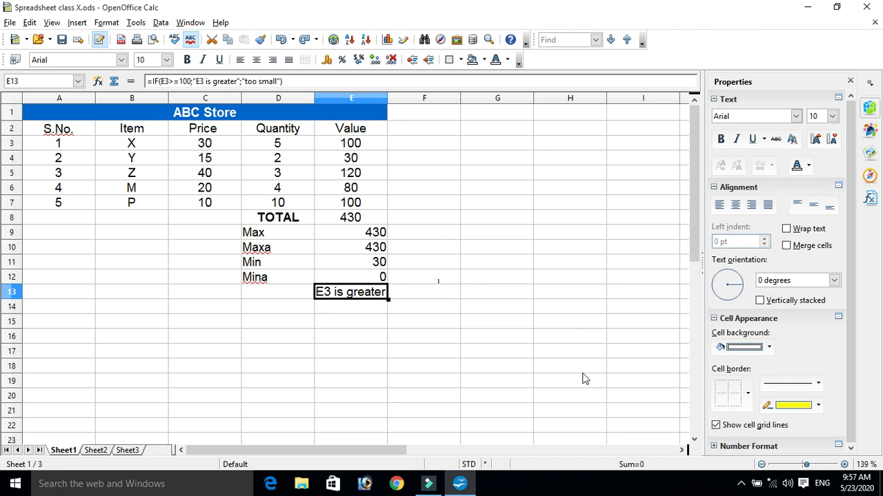
- Add the column heading "Marks" in cell F2, next to the Value heading
click(358, 309)
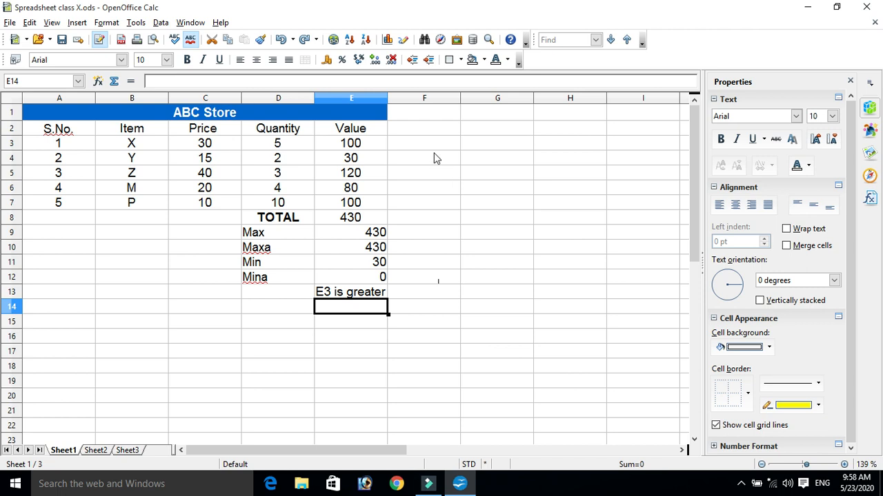
click(429, 129)
text(Value)
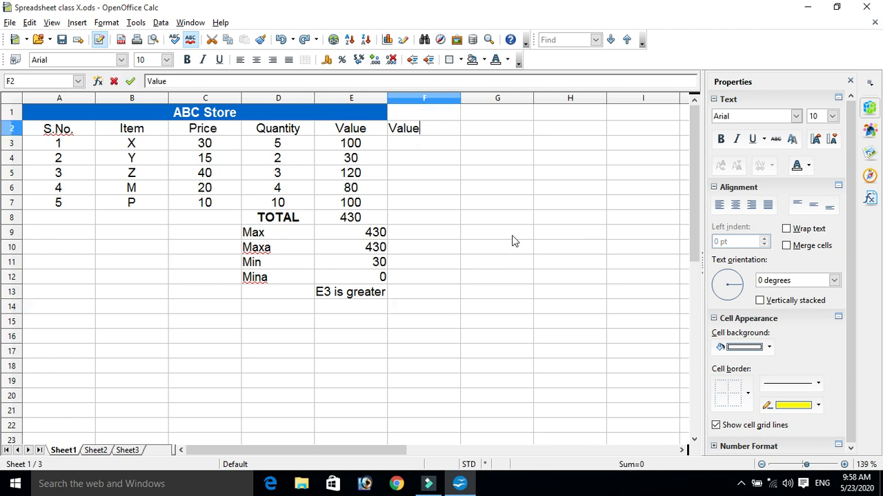
key(Return)
key(Up)
text(Mard)
key(BackSpace)
text(ks)
key(Return)
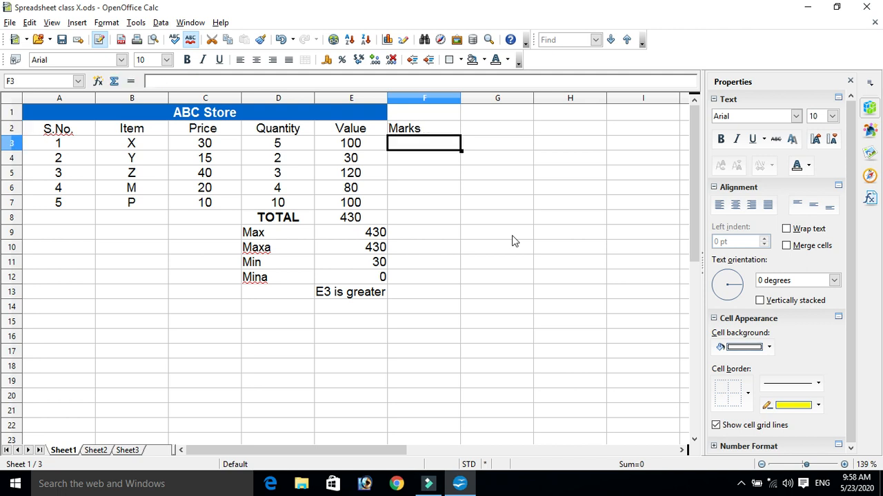
- Fill cells F3 to F7 of the Marks column with 90, 80, 70, 65 and 73
text(90)
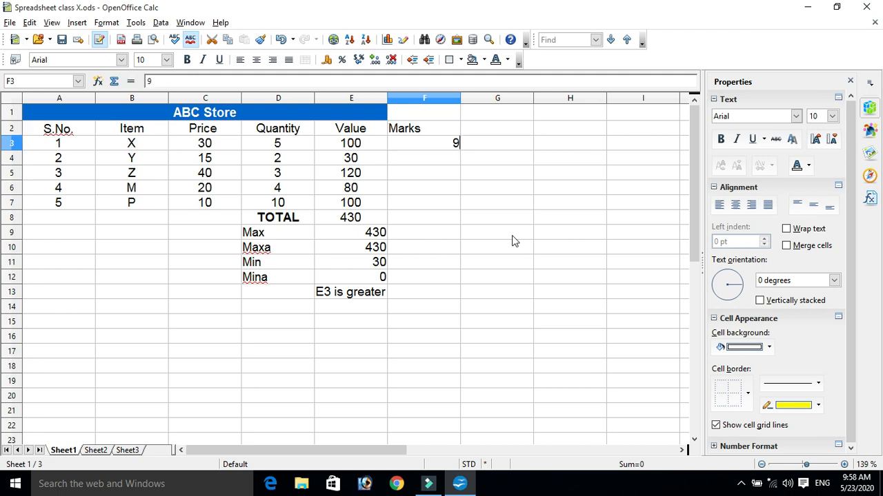
key(Return)
text(99)
key(Return)
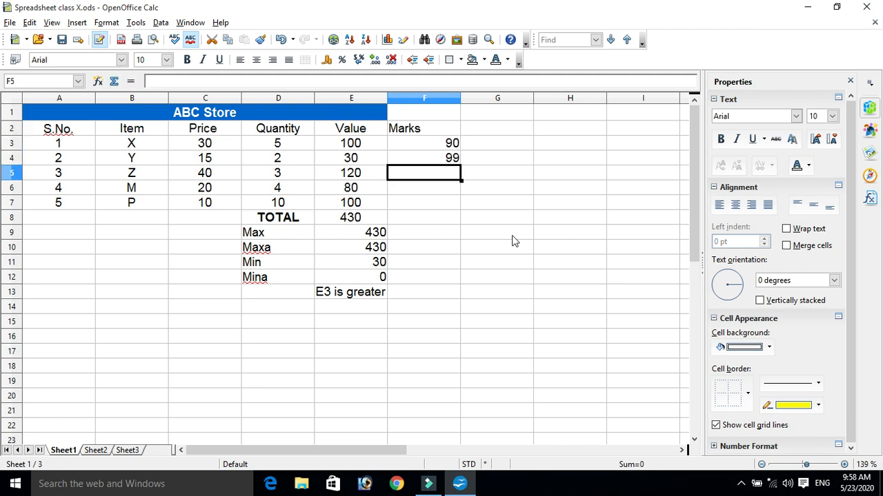
key(Up)
text(80)
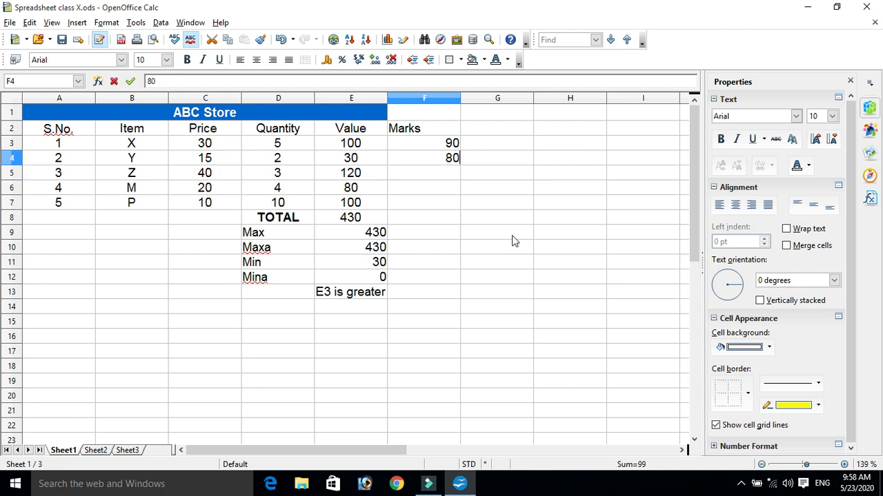
key(Return)
text(70)
key(Return)
text(65)
key(Return)
text(73)
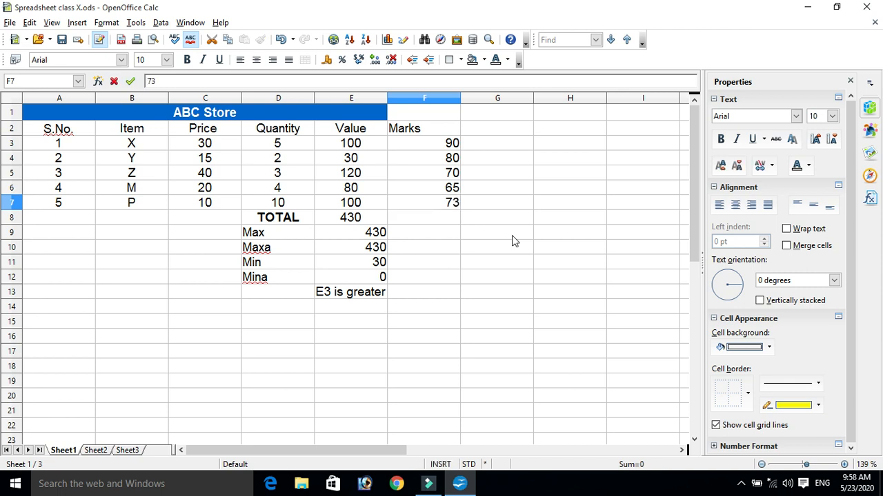
key(Return)
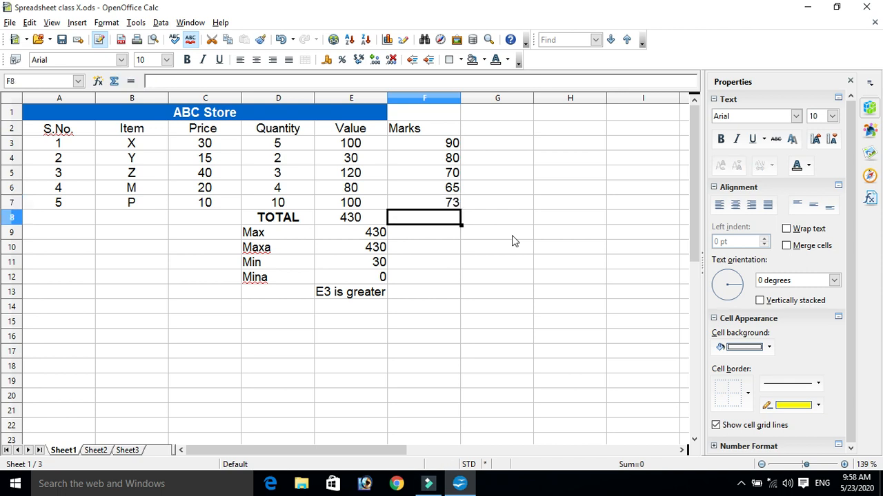
click(445, 234)
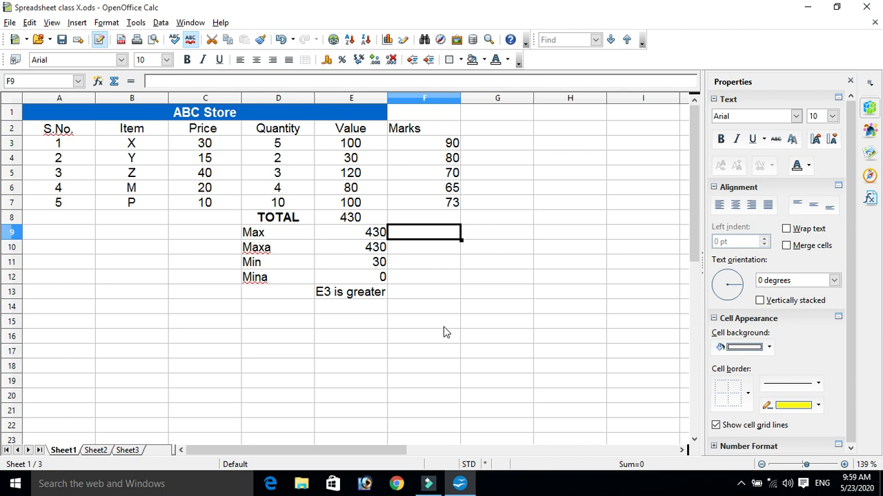
key(Down)
key(Down)
key(Down)
key(Down)
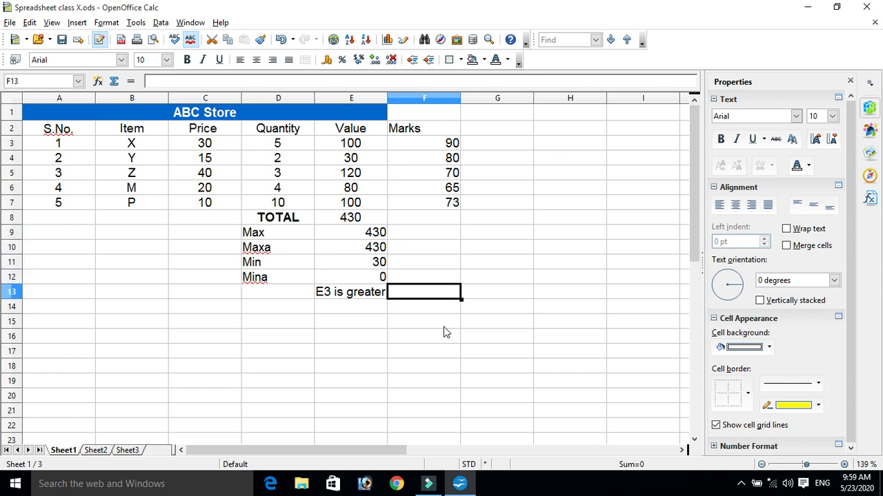
text(=)
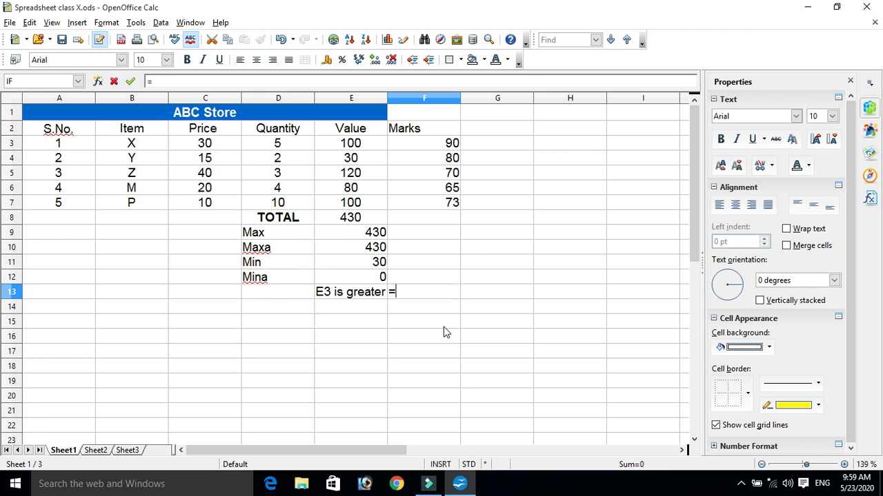
text(if()
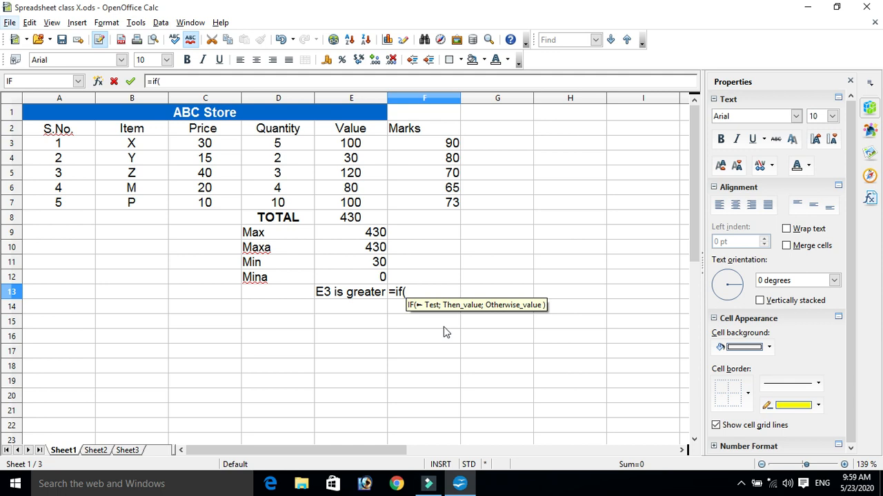
click(417, 292)
key(BackSpace)
key(BackSpace)
key(BackSpace)
key(BackSpace)
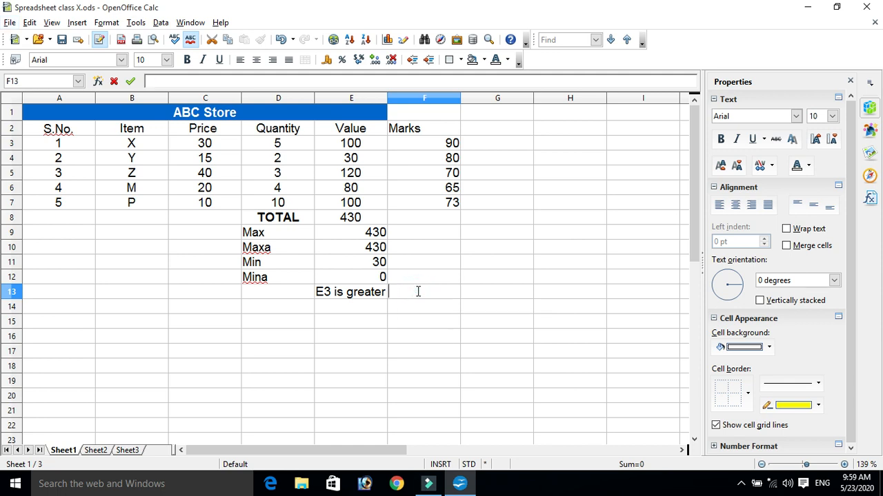
click(476, 143)
- Add the column heading "Grade" in cell G2, next to the Marks heading
click(505, 126)
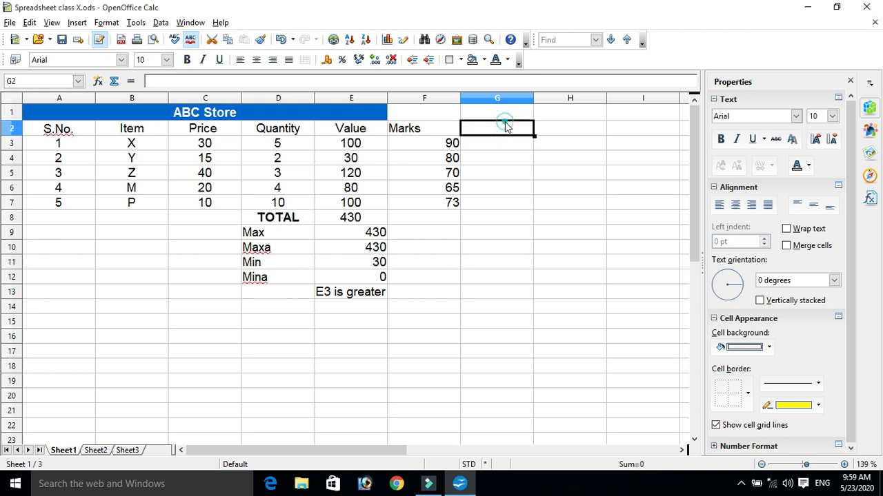
text(Grade)
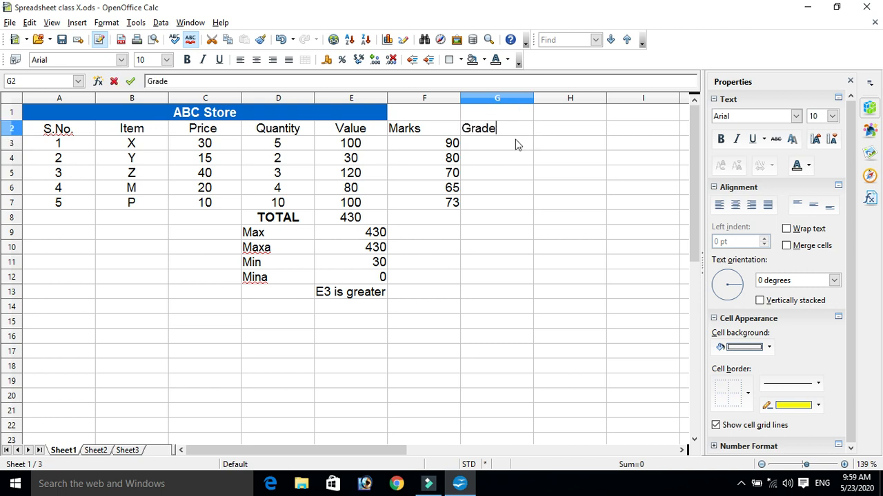
click(515, 140)
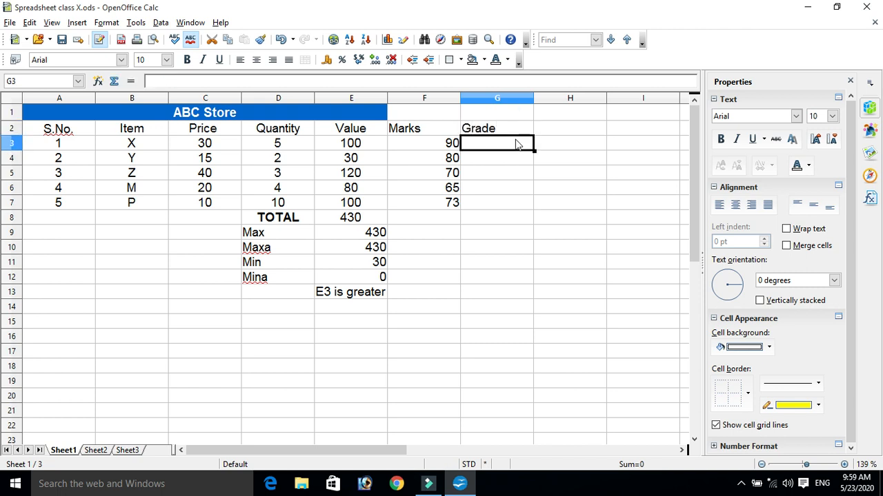
text(=)
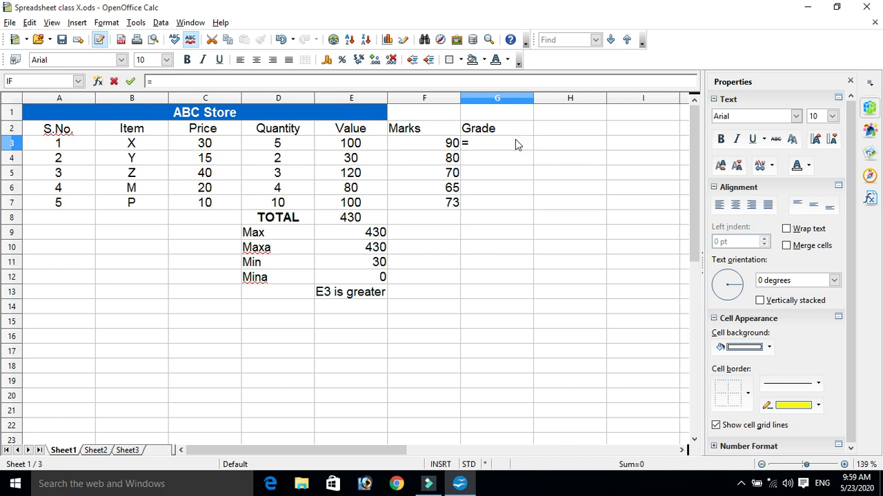
text(if()
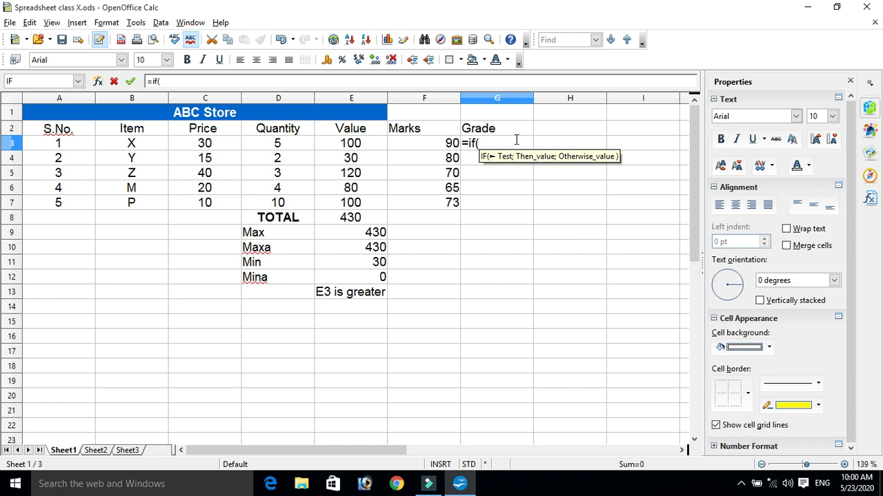
click(430, 148)
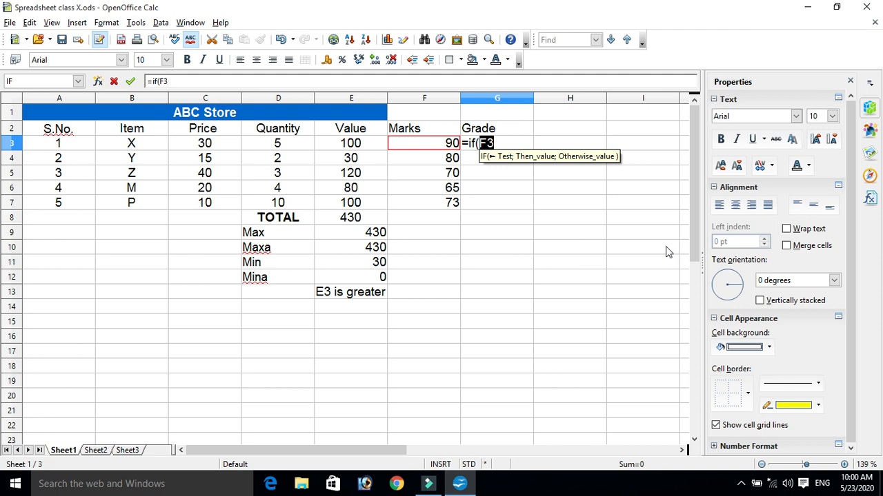
text(>)
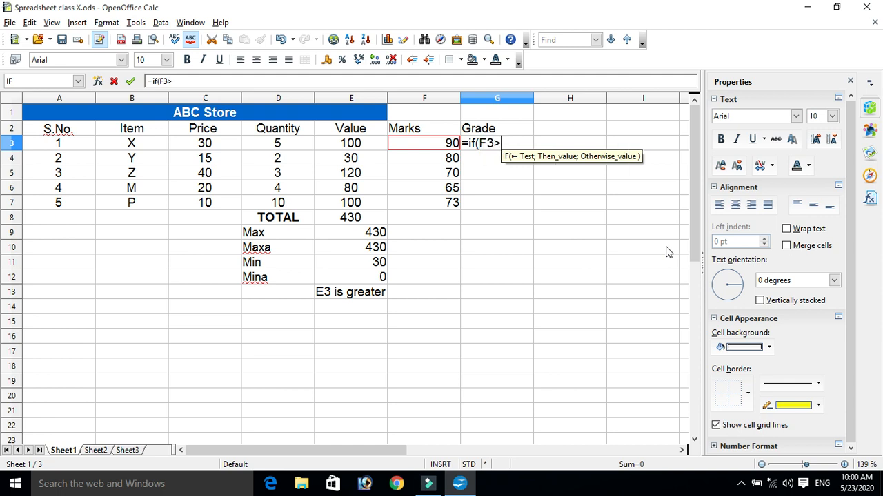
key(BackSpace)
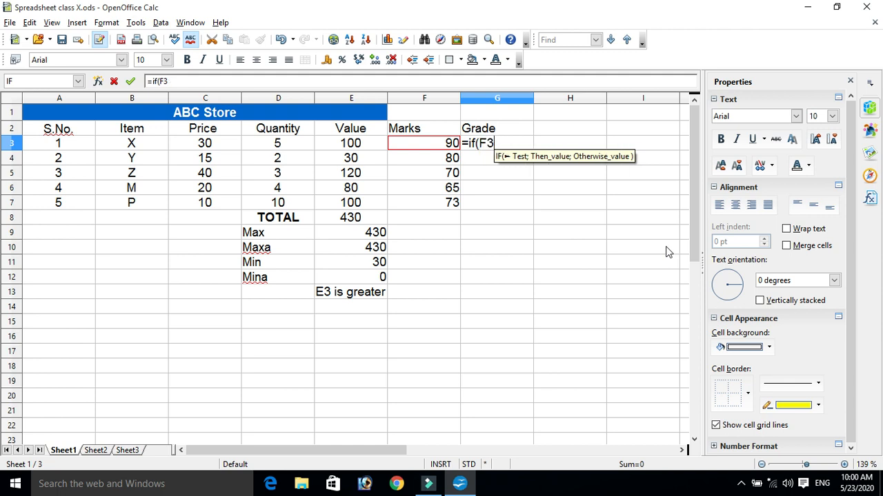
text(<100)
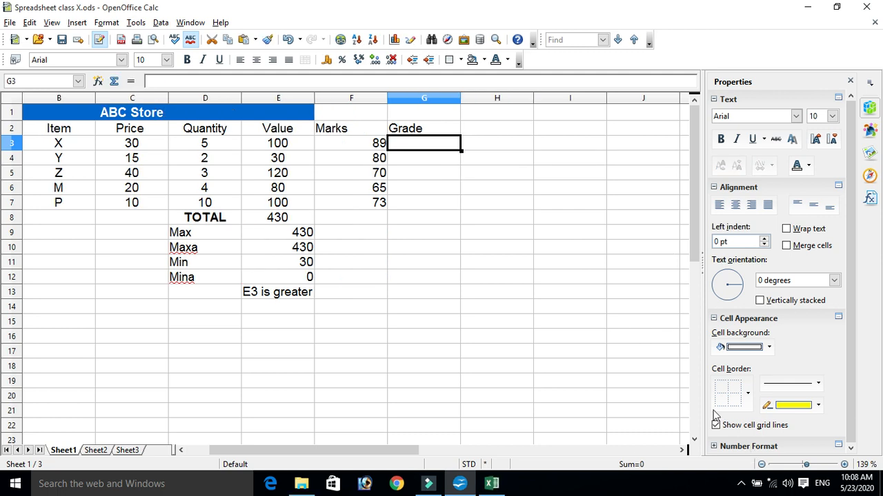
- Start an IF formula in G3 with the test F3>100 and the then-value "False"
click(407, 146)
text(=if)
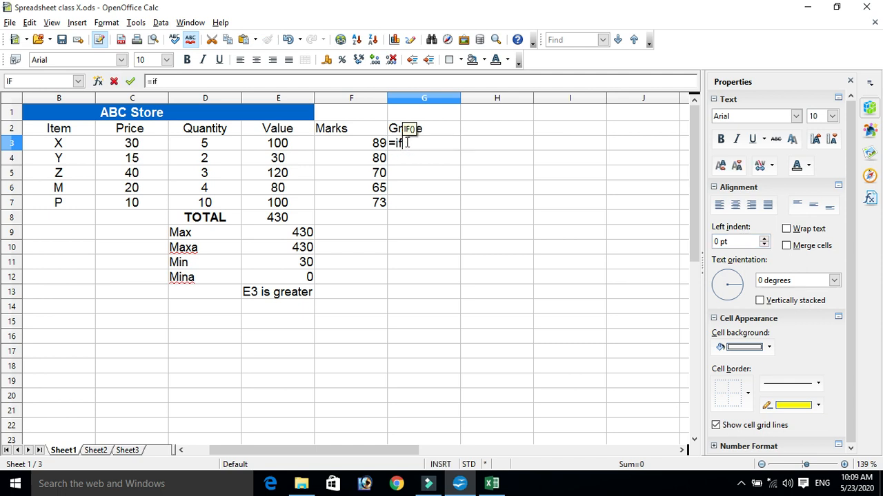
text(()
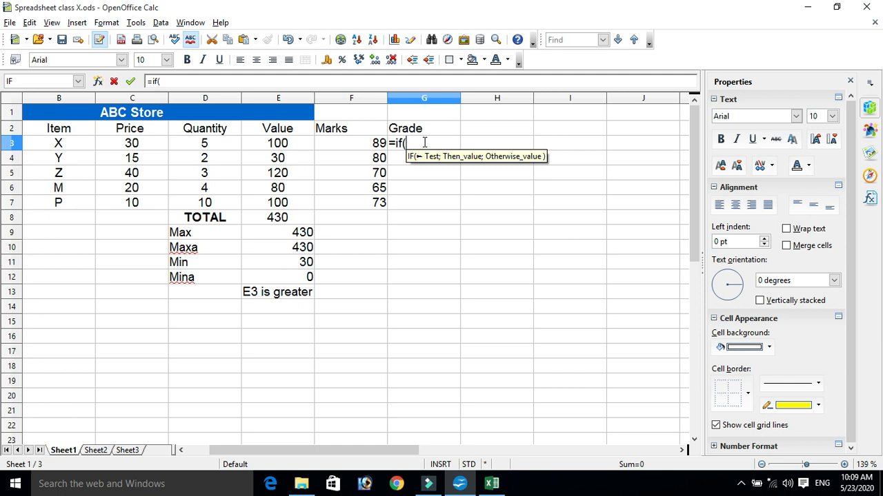
click(365, 145)
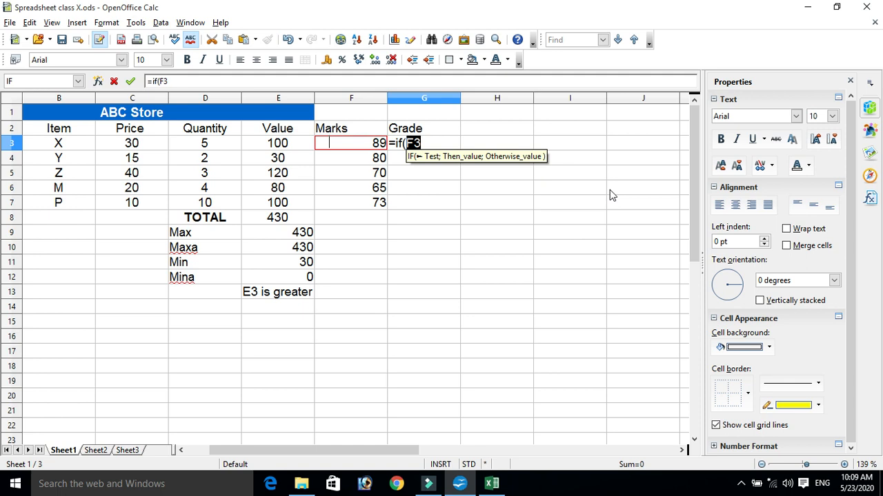
text(>)
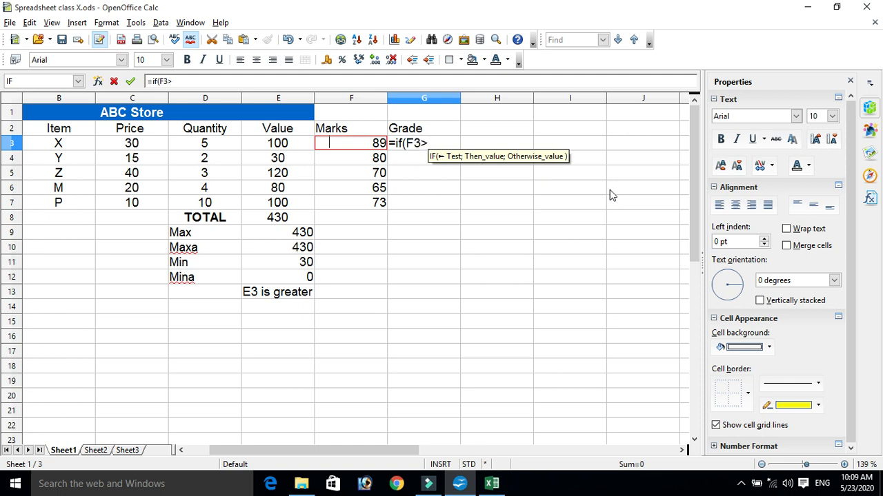
text(100)
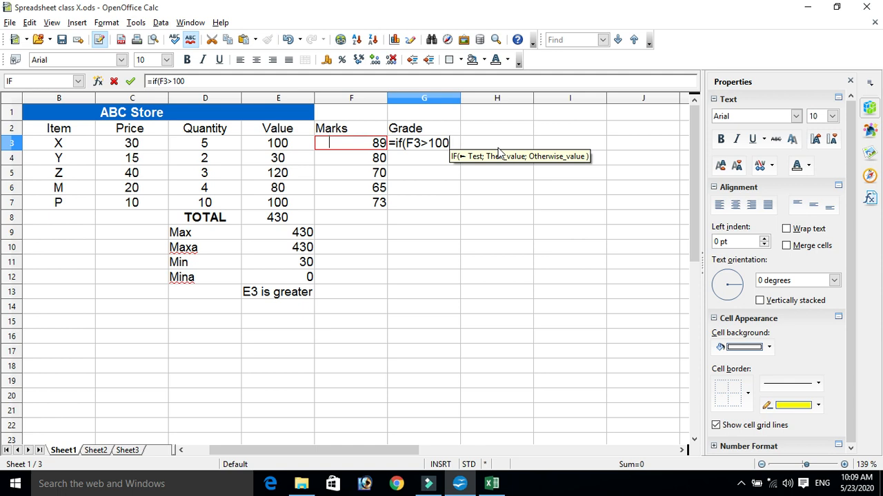
text(;"False)
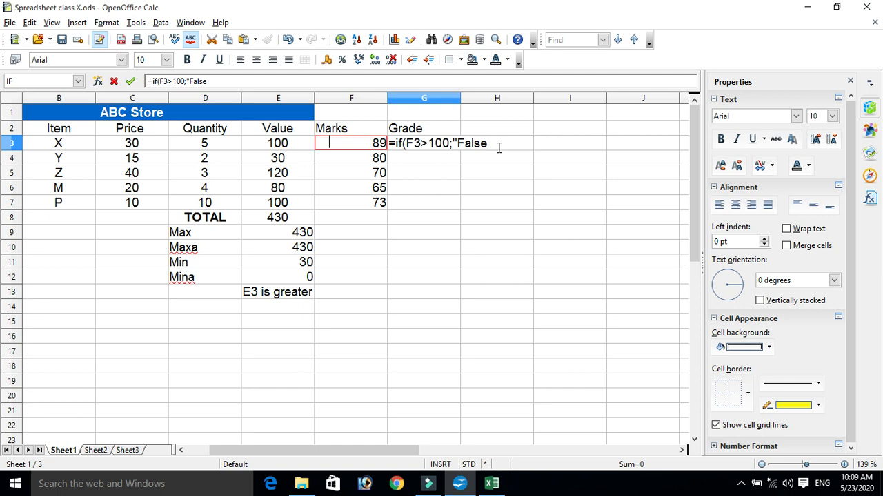
text(")
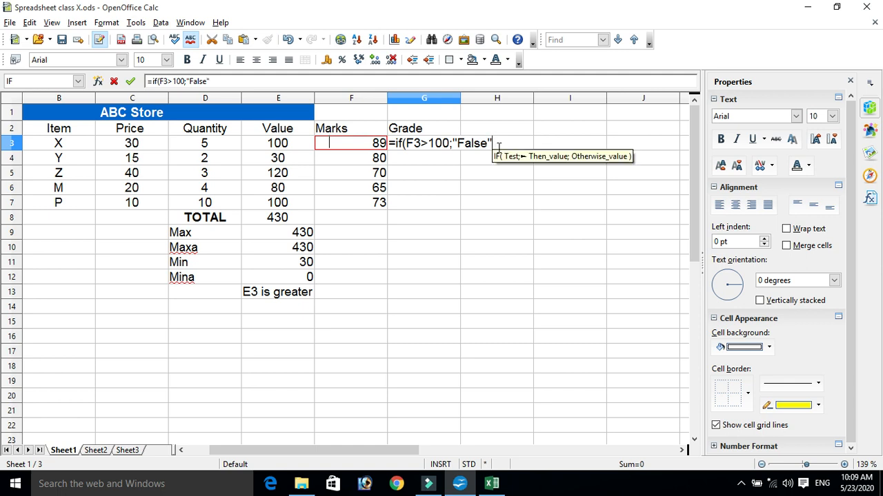
- Nest a second IF as the otherwise-value in the G3 formula, with the test F3>=90 and the then-value "A+"
text(;)
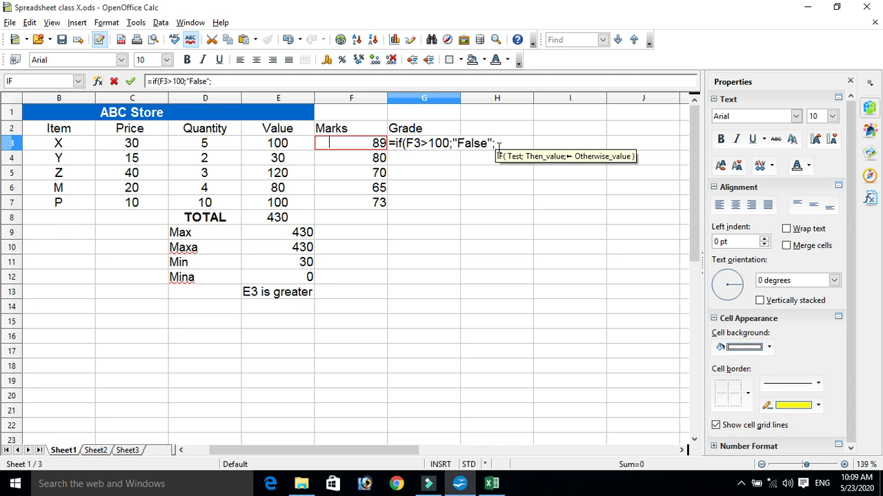
text(If)
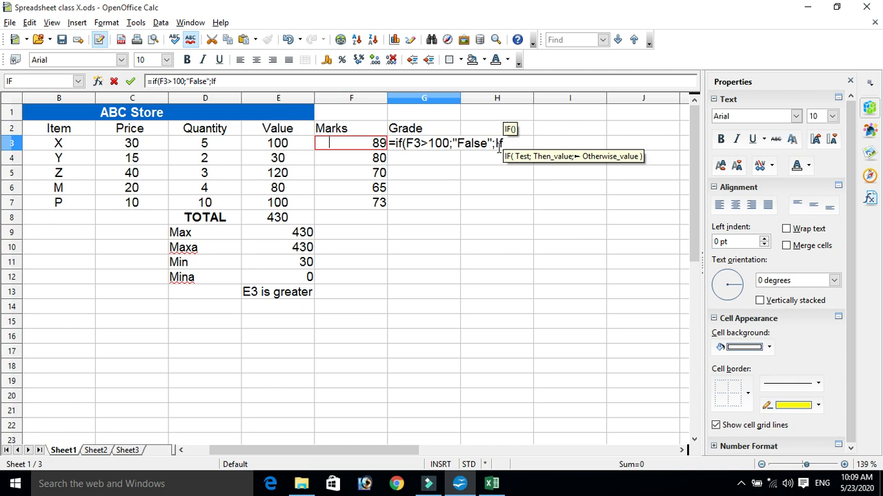
text(()
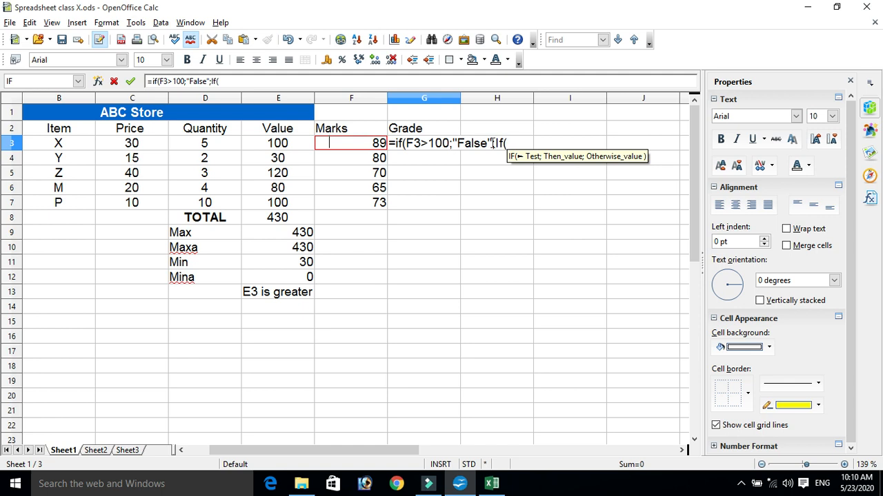
text(f3)
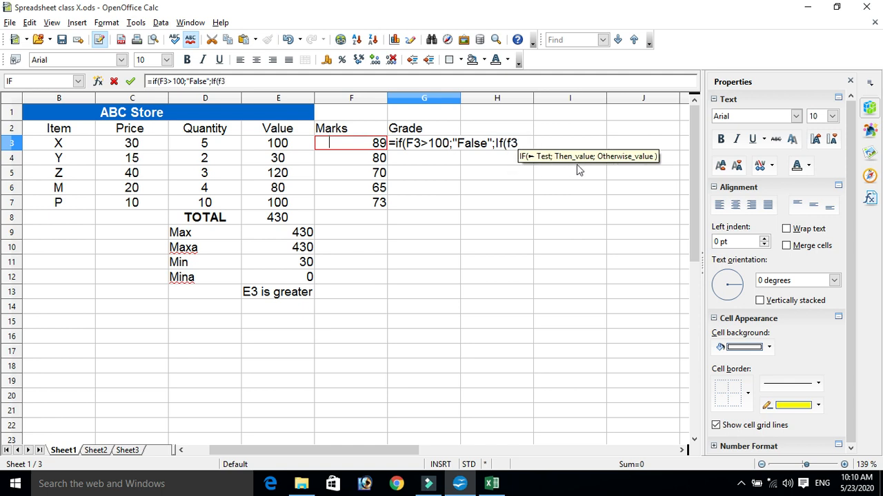
text(>)
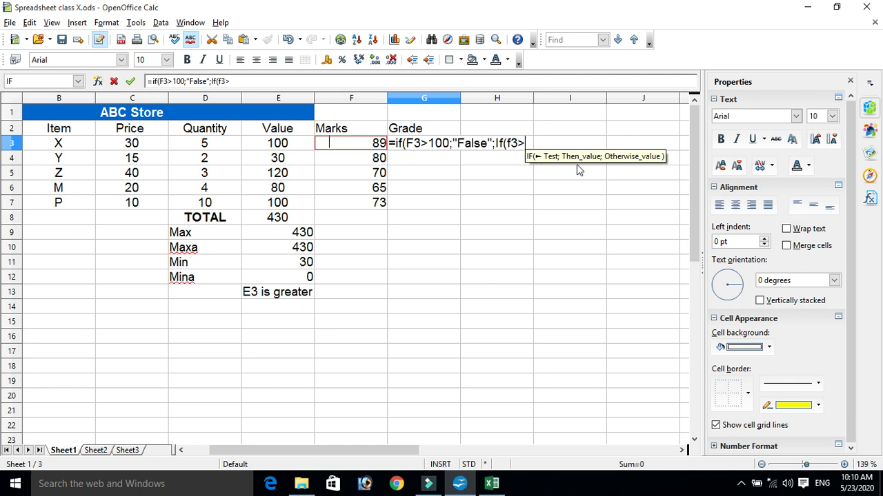
text(=90)
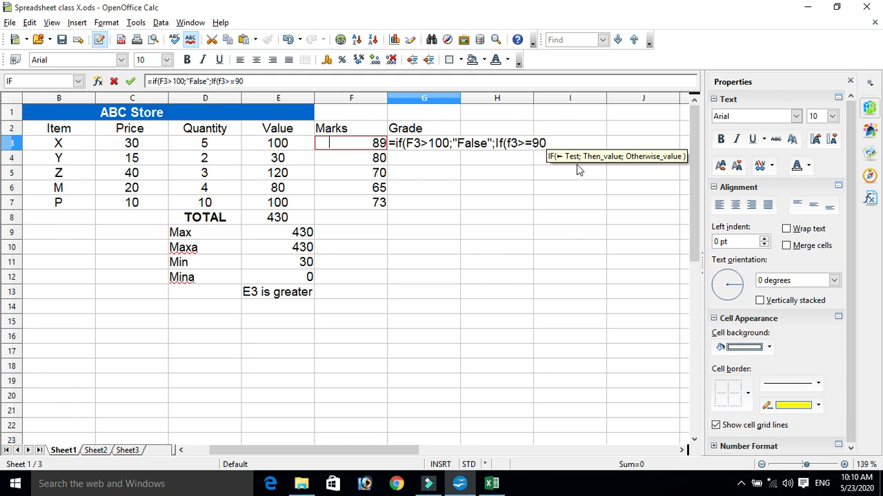
text(;)
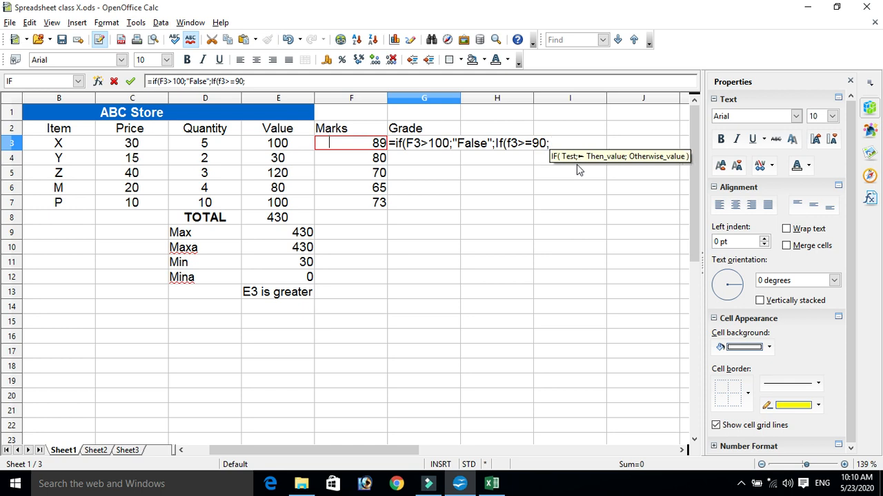
text(")
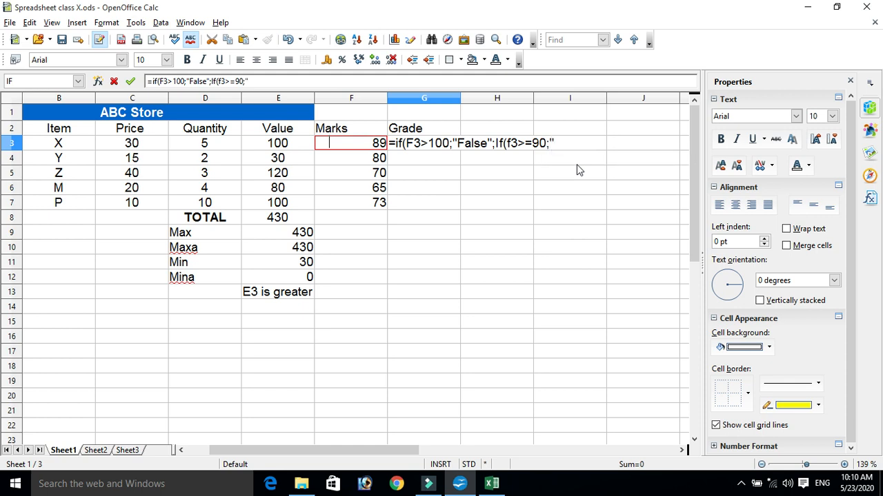
text(A+")
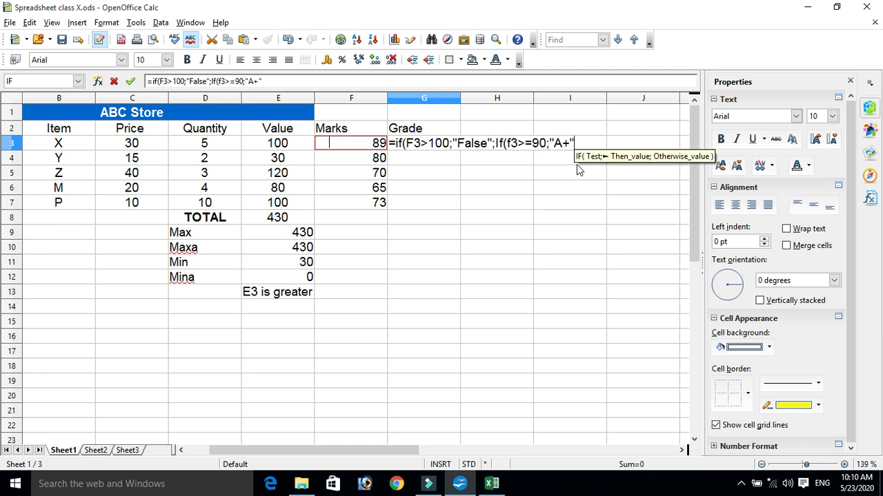
- Nest a third IF as the second IF's otherwise-value in G3, beginning its test with F3>
text(;)
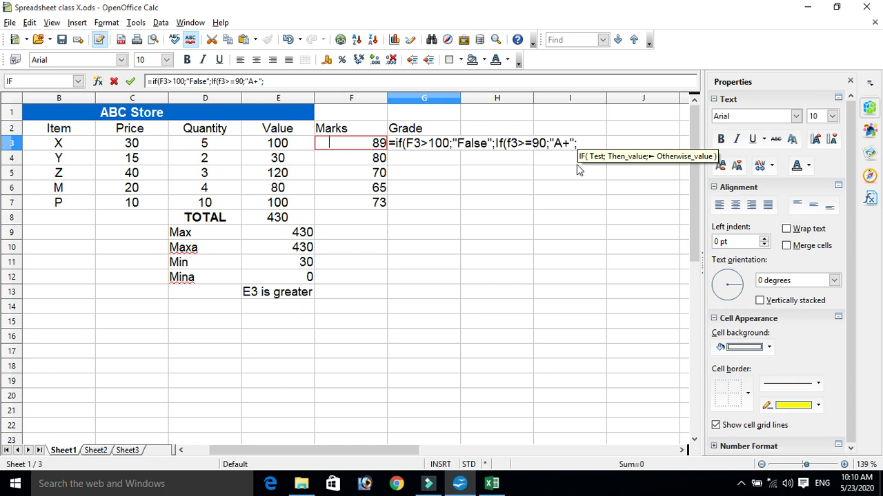
text(if)
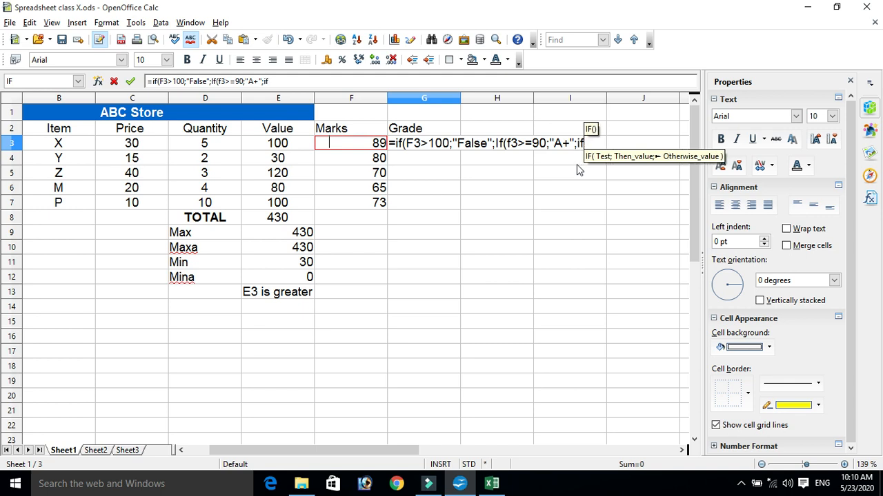
text(()
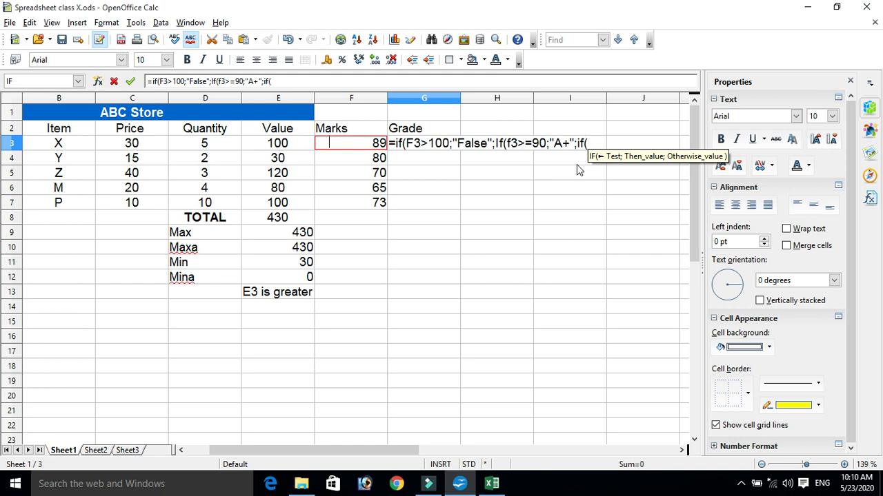
text(f3)
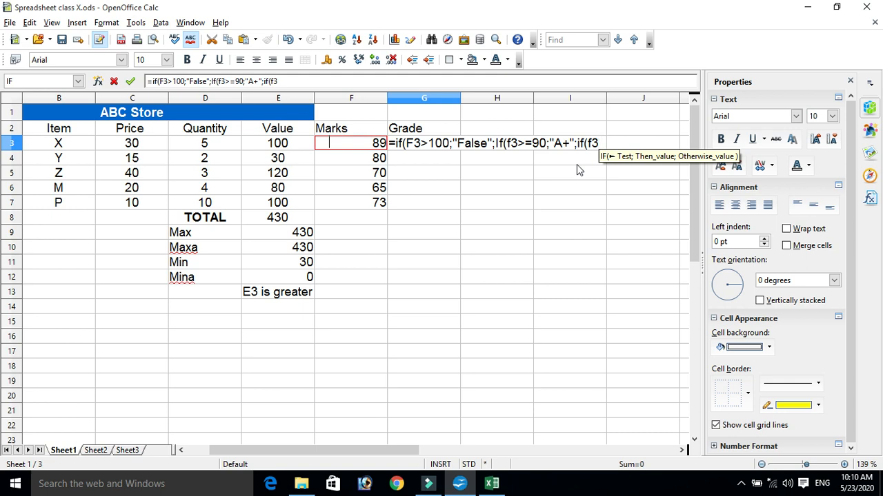
text(>)
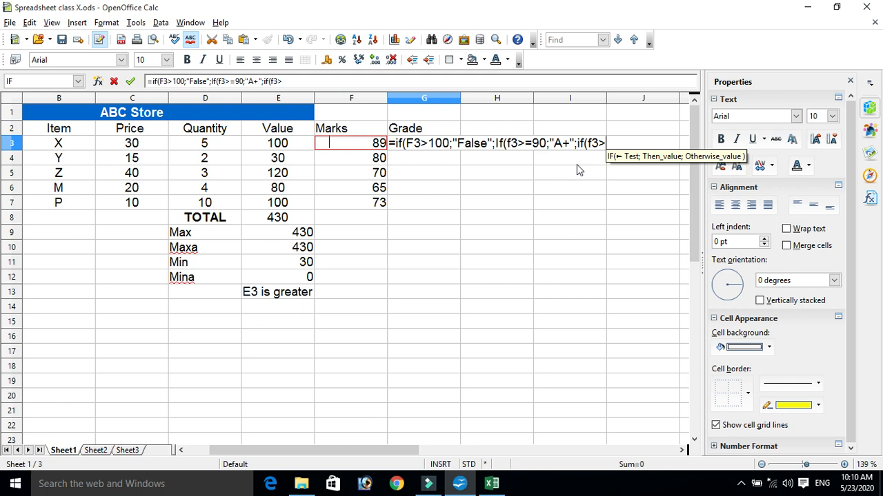
text(80)
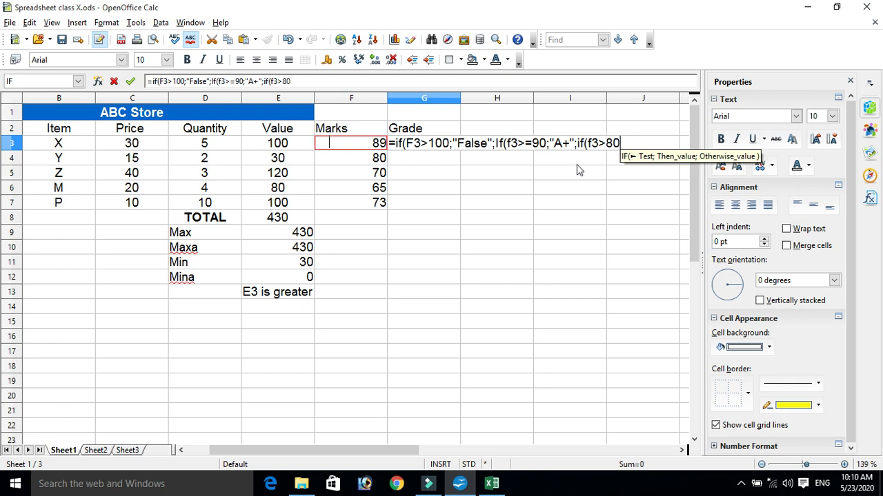
text(E3=)
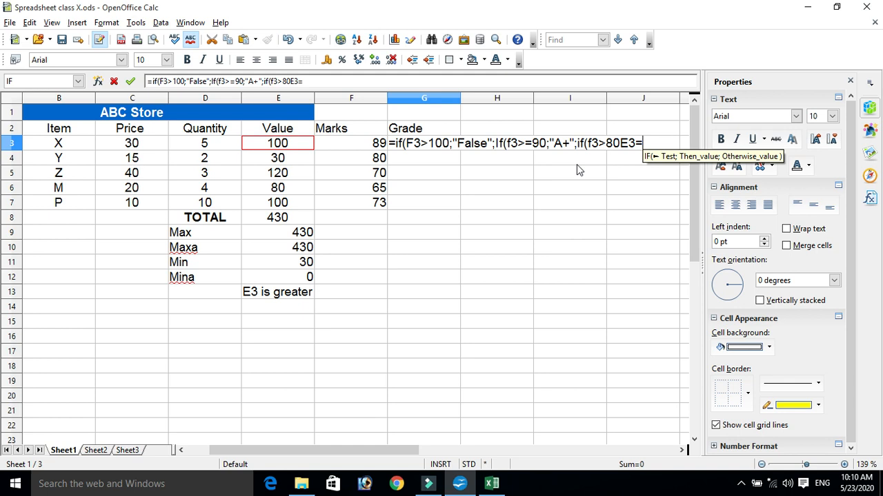
key(BackSpace)
key(BackSpace)
key(BackSpace)
key(BackSpace)
key(BackSpace)
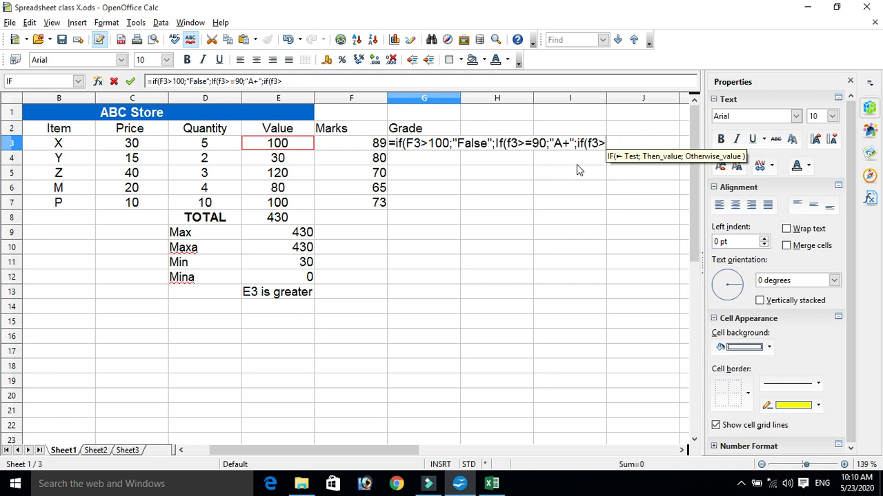
- Complete the third IF's test with =80 and give it the then-value "B"
text(=80)
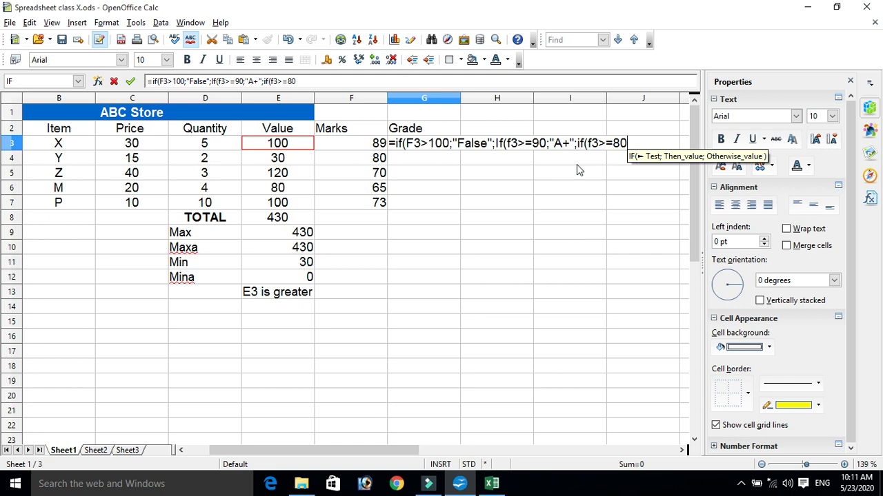
text(;)
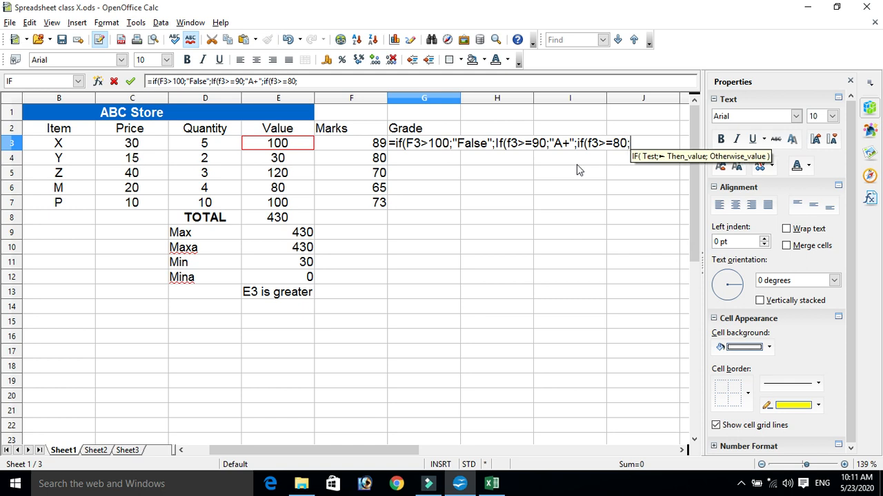
text("B")
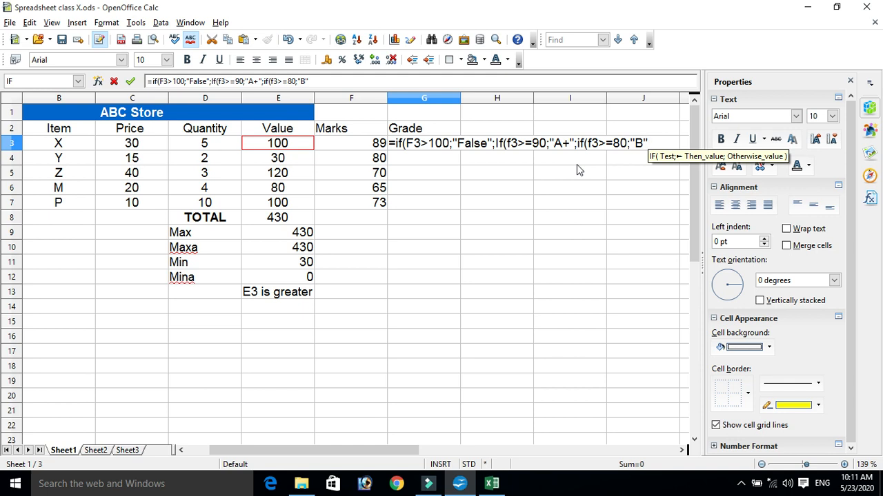
- Finish the G3 formula with the otherwise-value "C", close all three IF brackets and enter it
text(;)
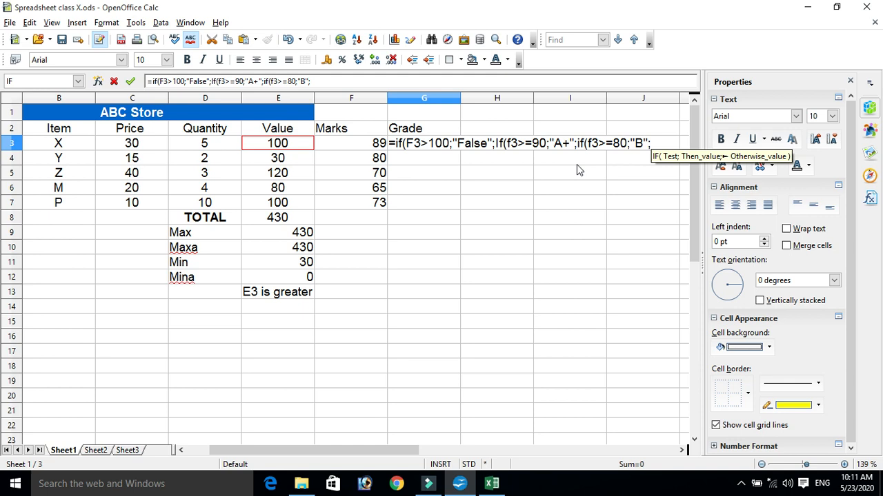
text("C")
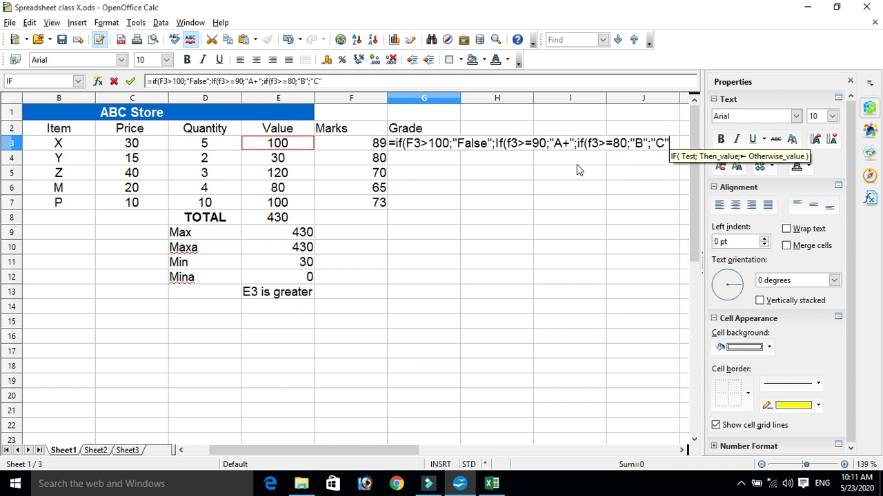
text())
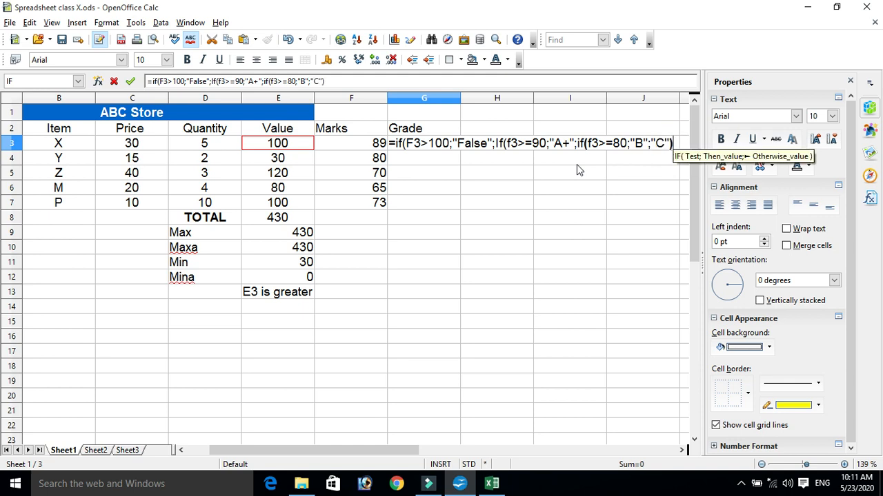
text()))
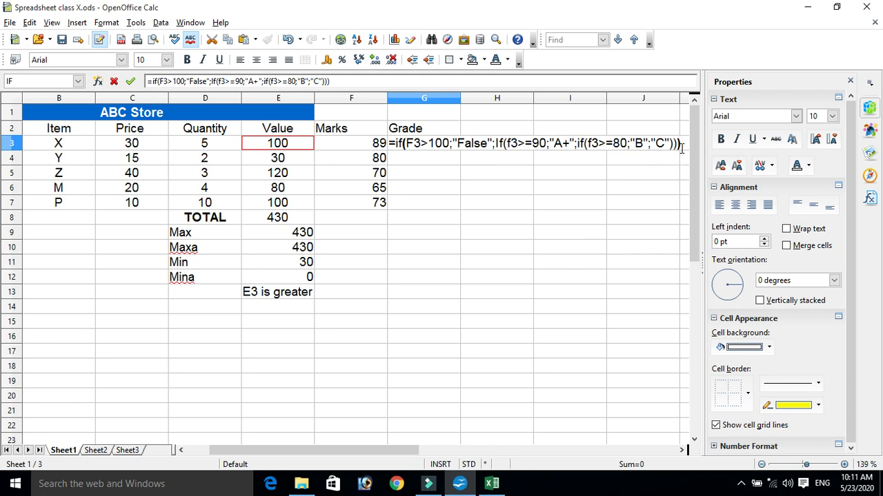
key(Return)
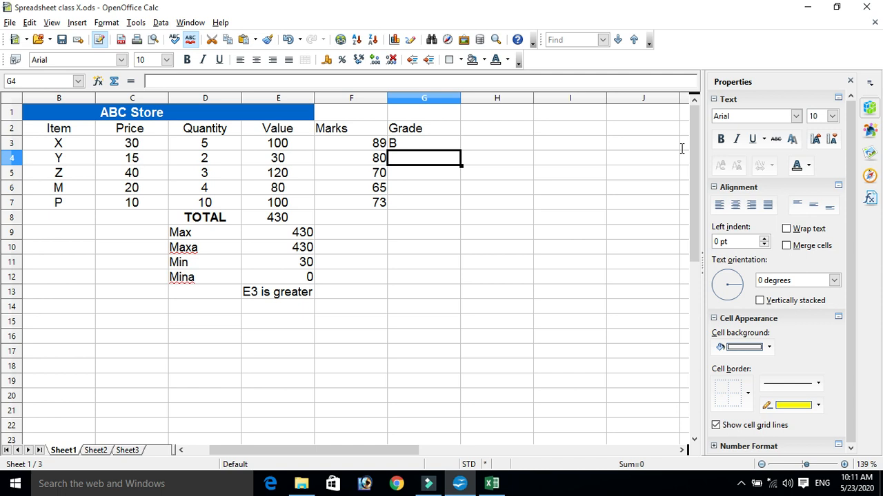
- Set the mark in F3 to 101 and check the grade formula in G3
key(Up)
key(Left)
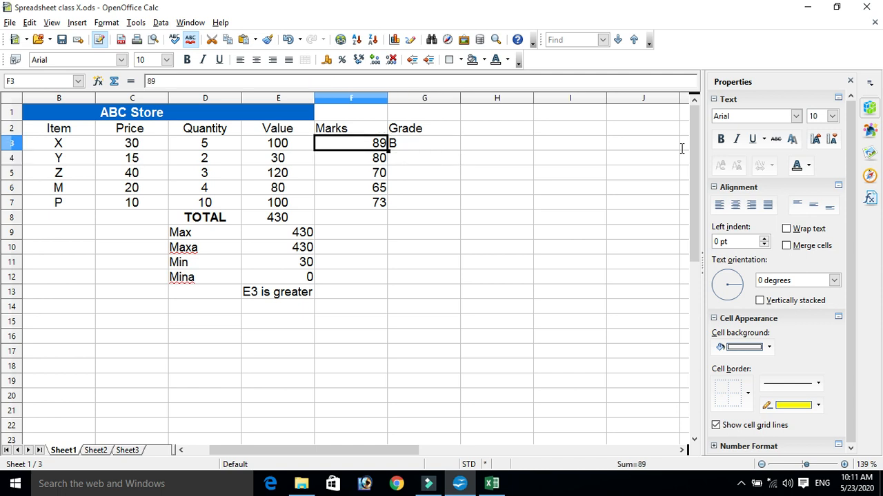
text(101)
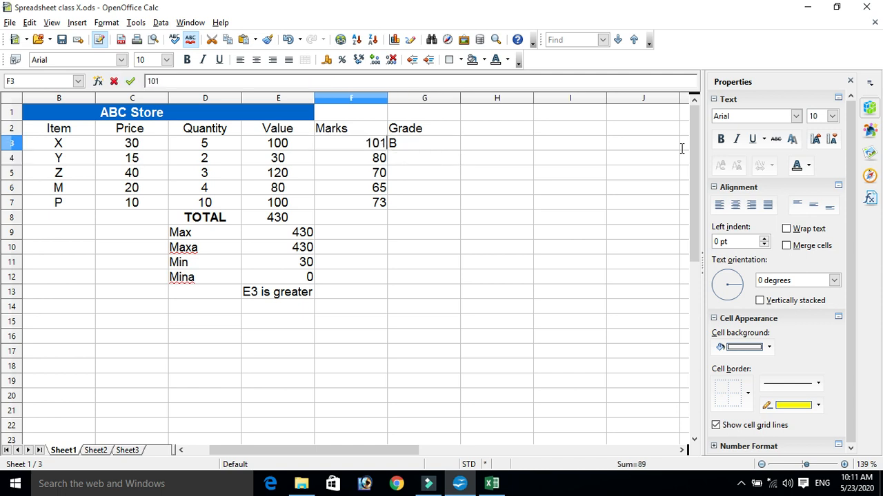
key(Return)
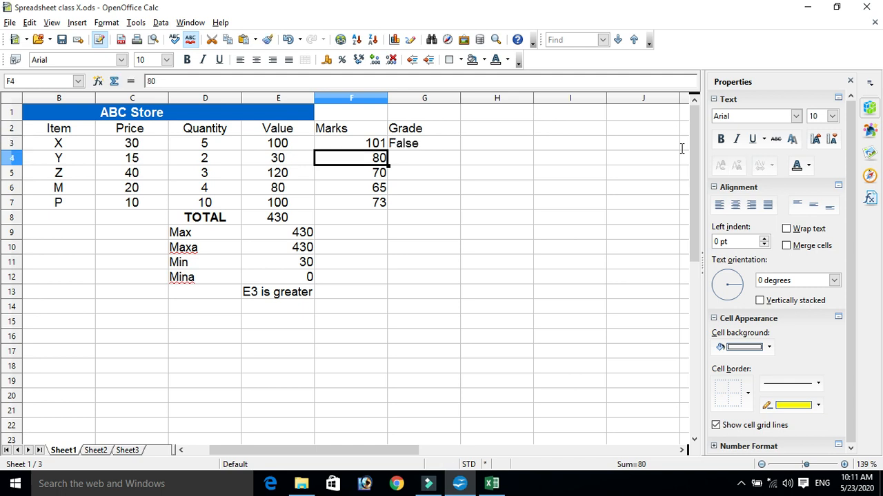
key(Up)
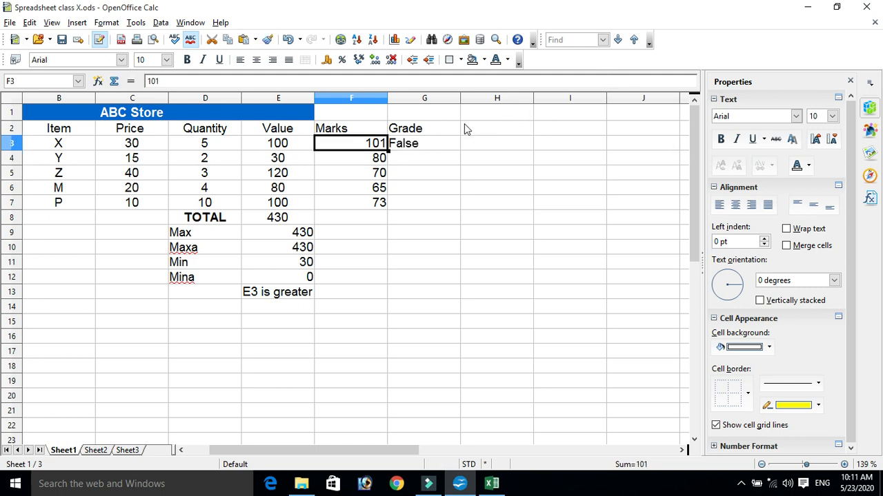
click(426, 150)
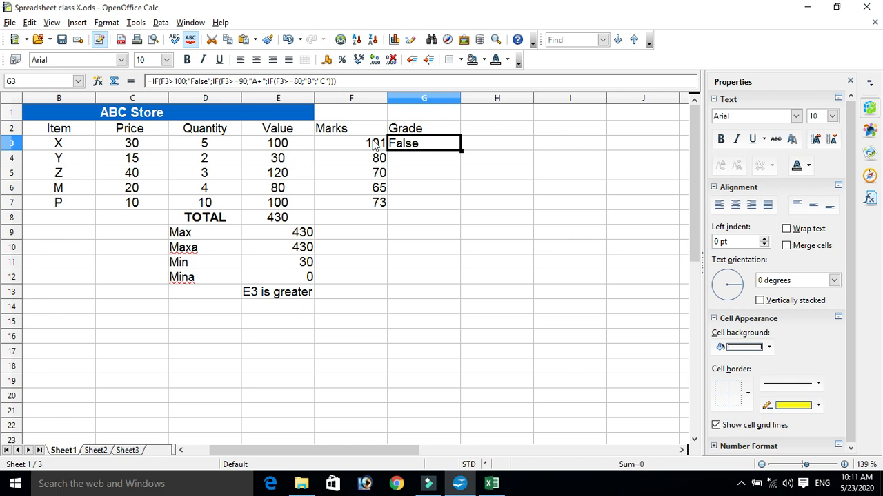
click(378, 145)
click(410, 145)
- Set the mark in F3 to 99 and check the grade in G3 again
click(370, 144)
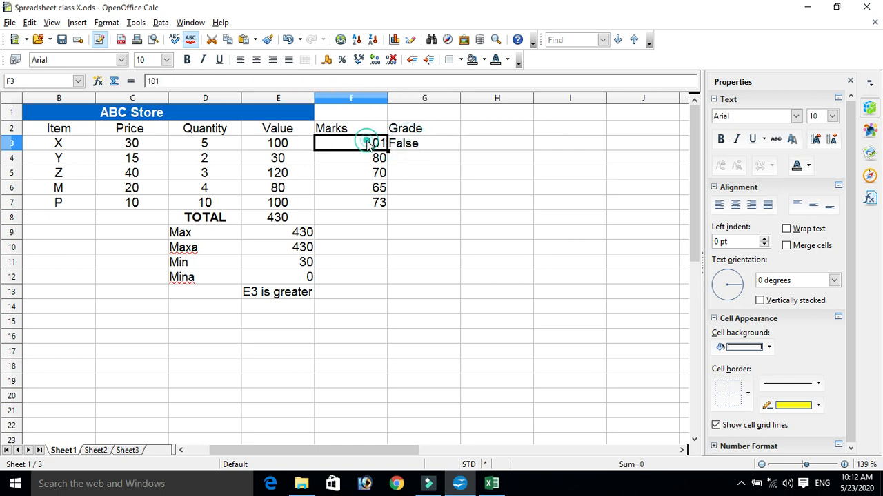
text(99)
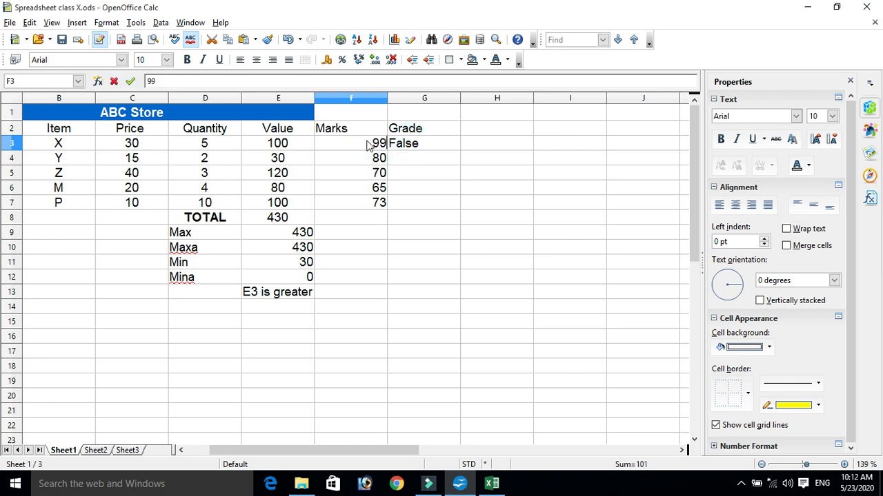
key(Return)
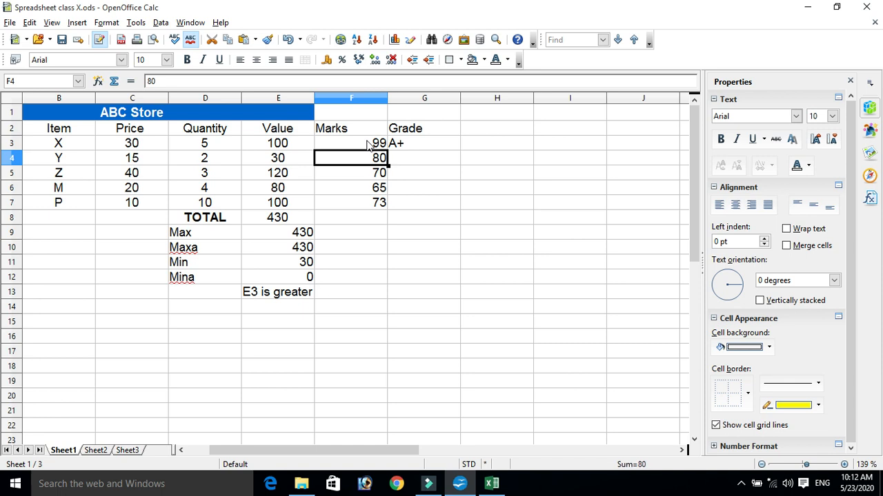
click(410, 146)
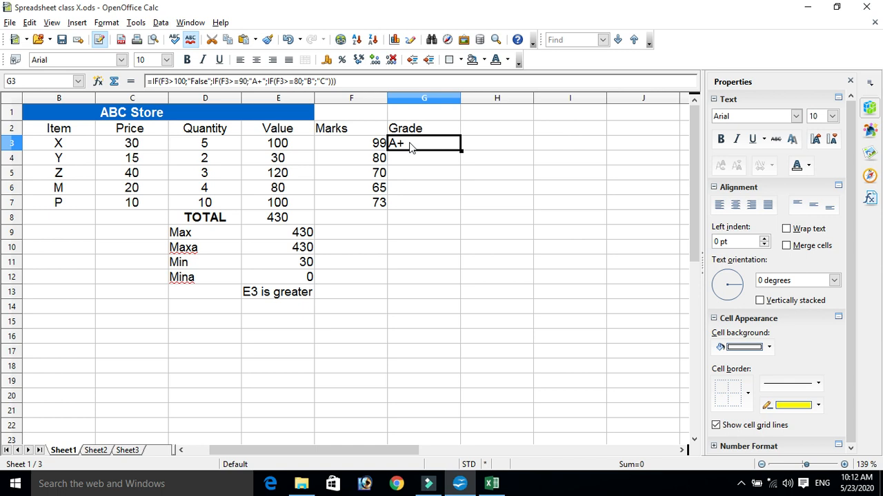
click(360, 144)
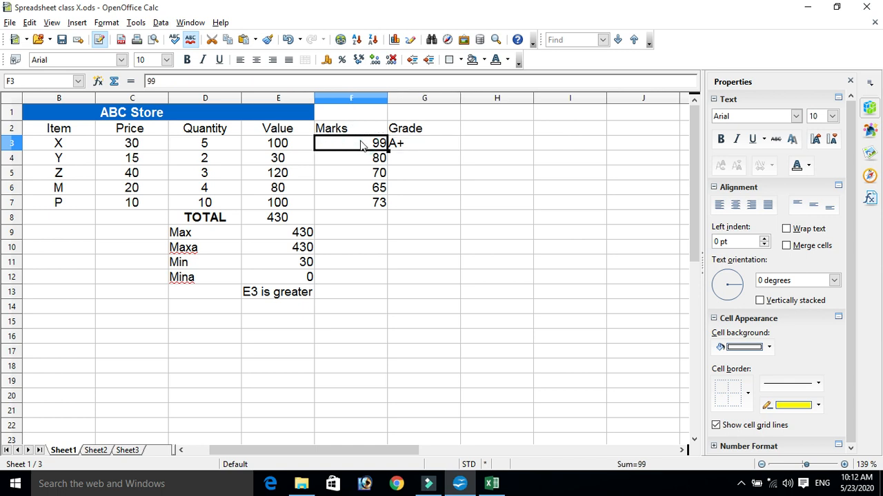
- Test the grade formula in G3 by setting the mark in F3 first to 80, then to 70
text(80)
key(Return)
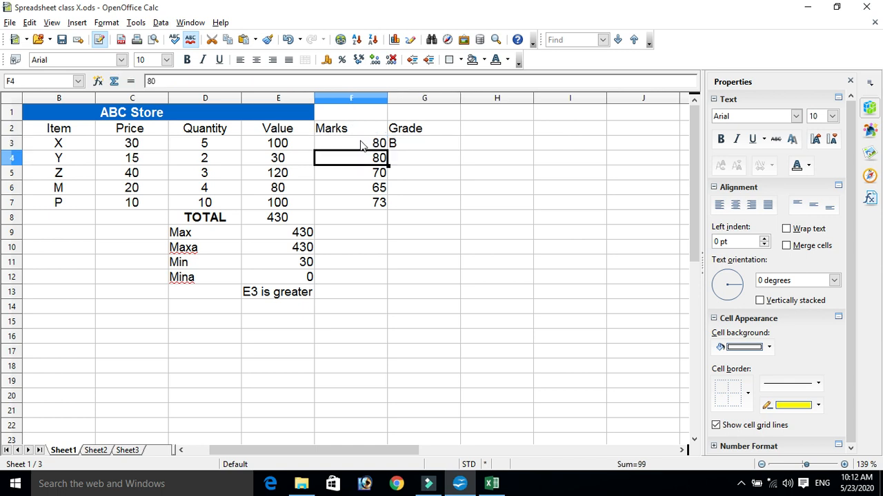
click(364, 146)
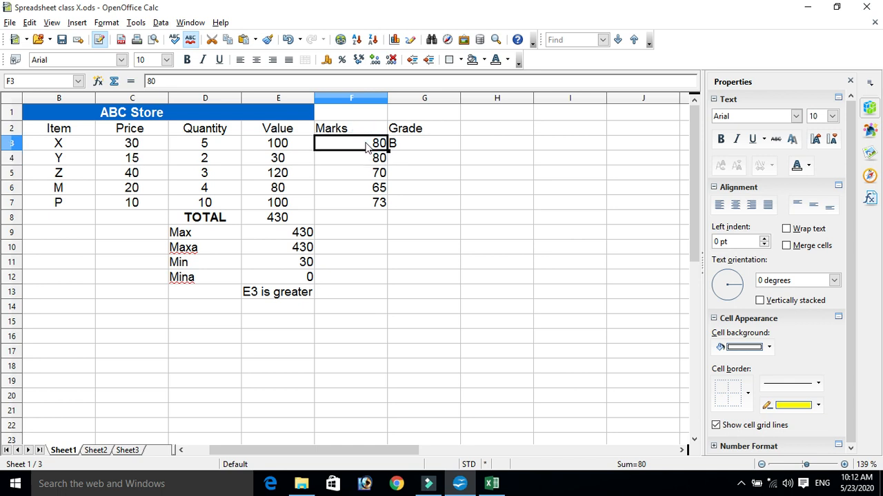
click(367, 148)
text(70)
key(Return)
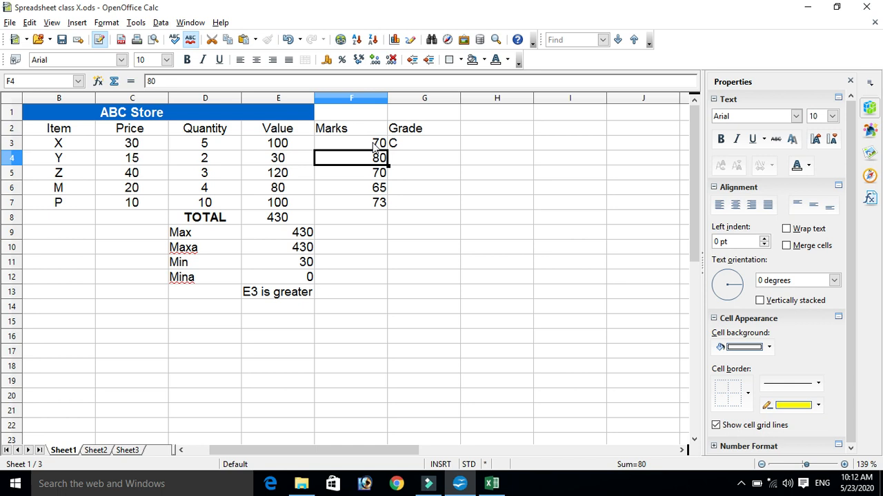
- Review the nested IF formula in G3, re-enter it as it is and save the spreadsheet
click(420, 149)
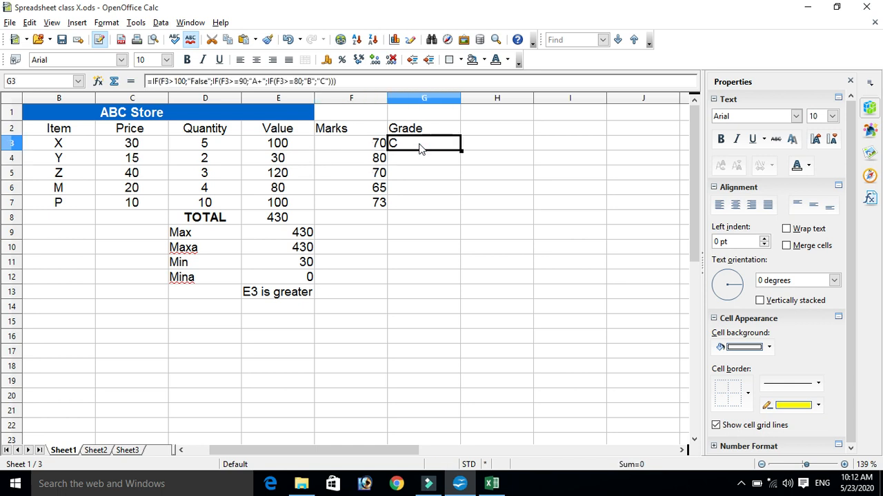
click(342, 81)
drag(342, 81, 120, 76)
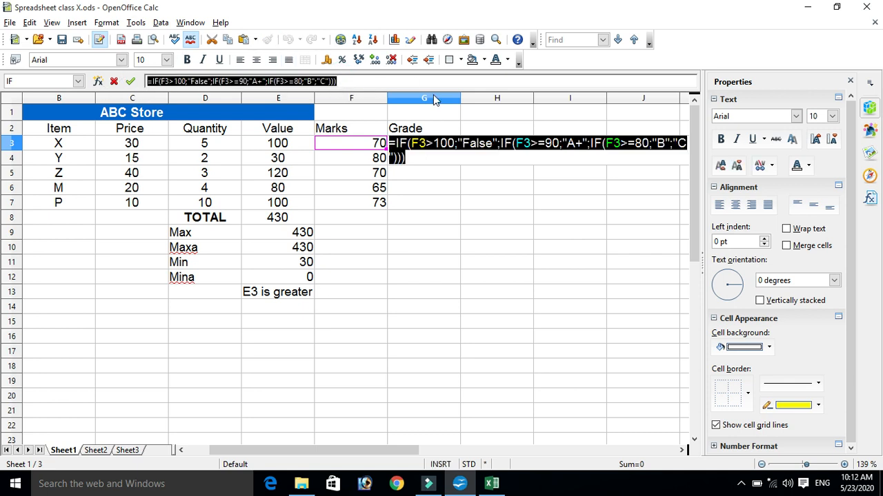
click(437, 157)
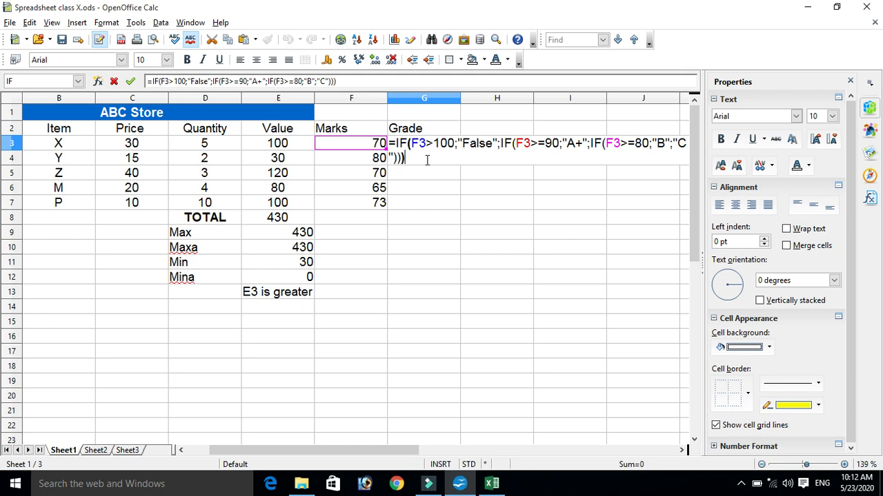
key(Return)
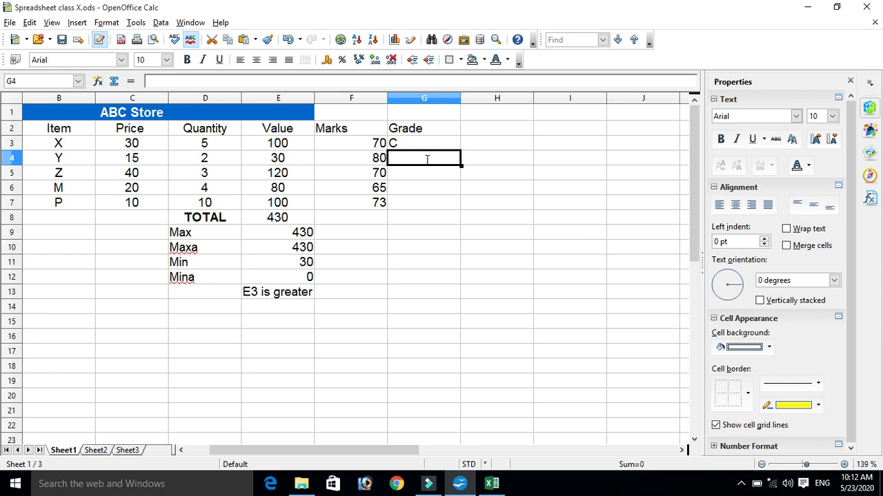
key(ctrl+s)
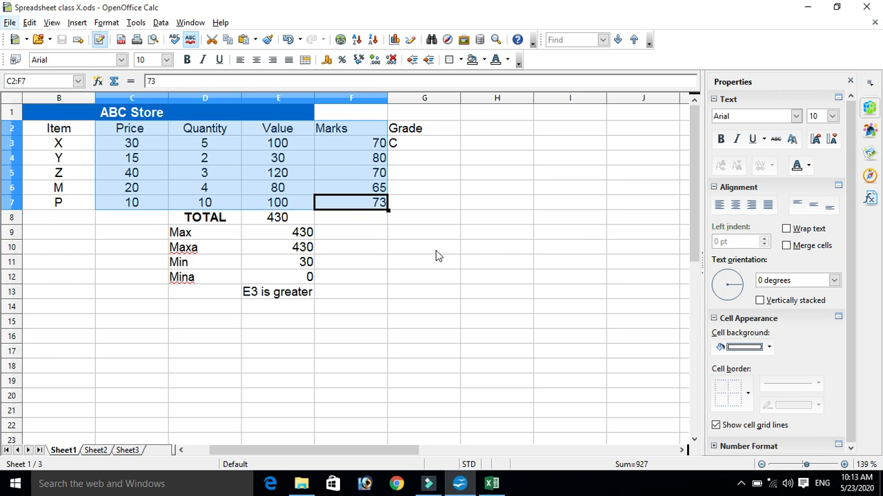
- Open the sort settings for cells C3:E7 and keep Column E ascending as the first sort key
click(420, 292)
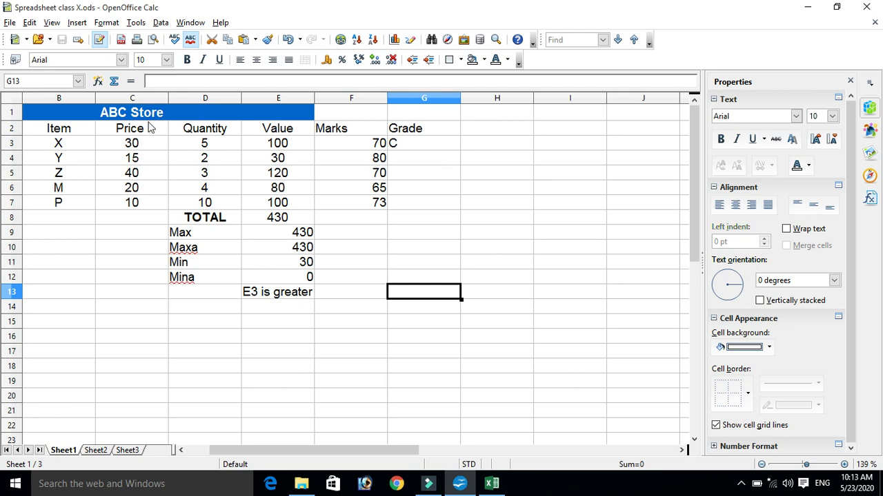
drag(113, 141, 301, 206)
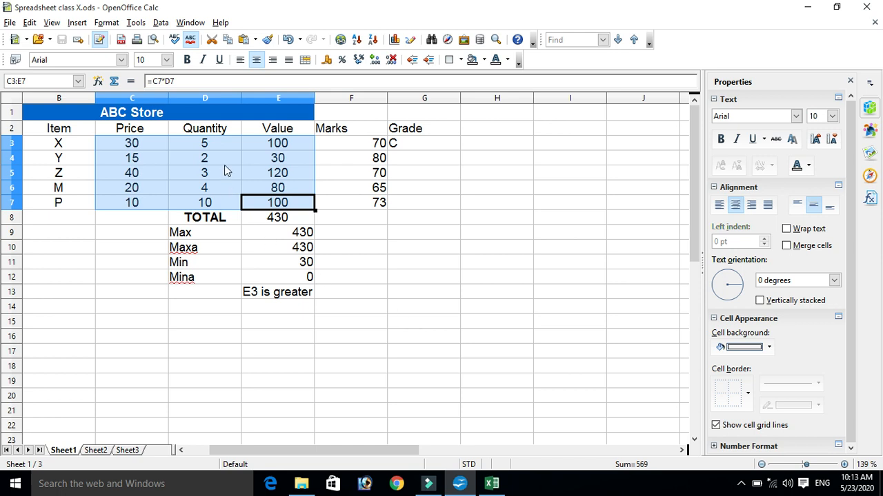
click(159, 23)
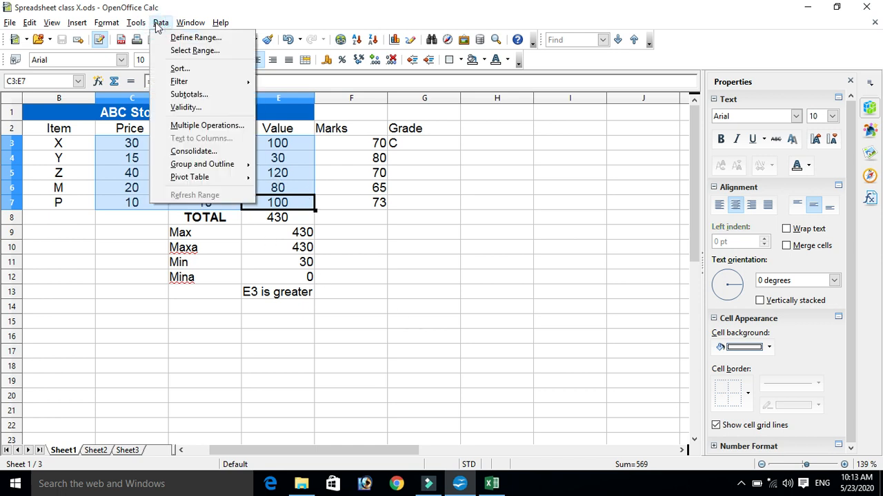
click(181, 69)
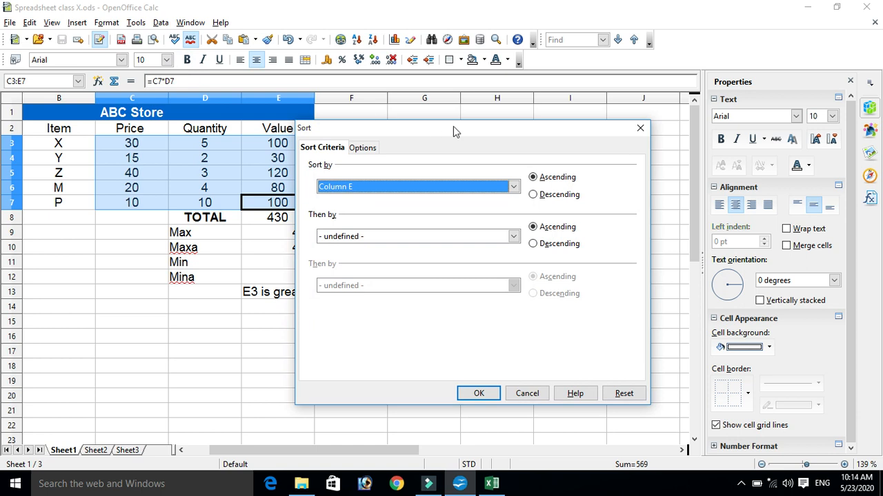
drag(458, 132, 267, 83)
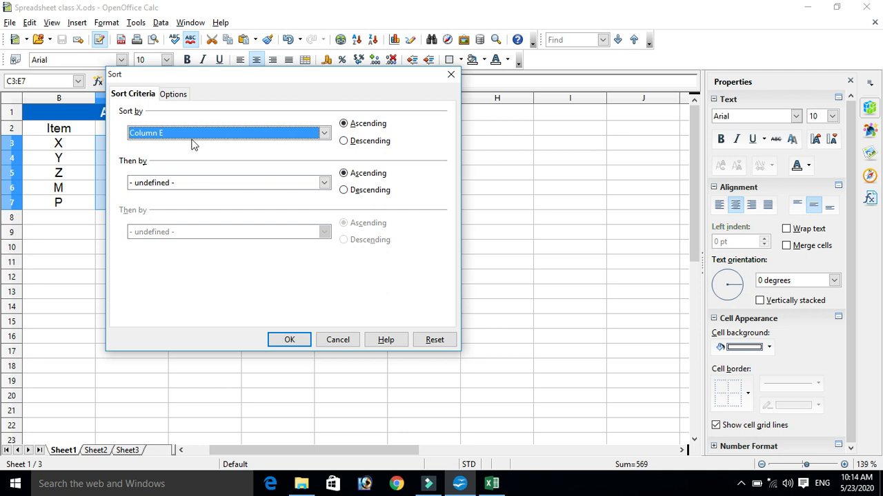
click(244, 133)
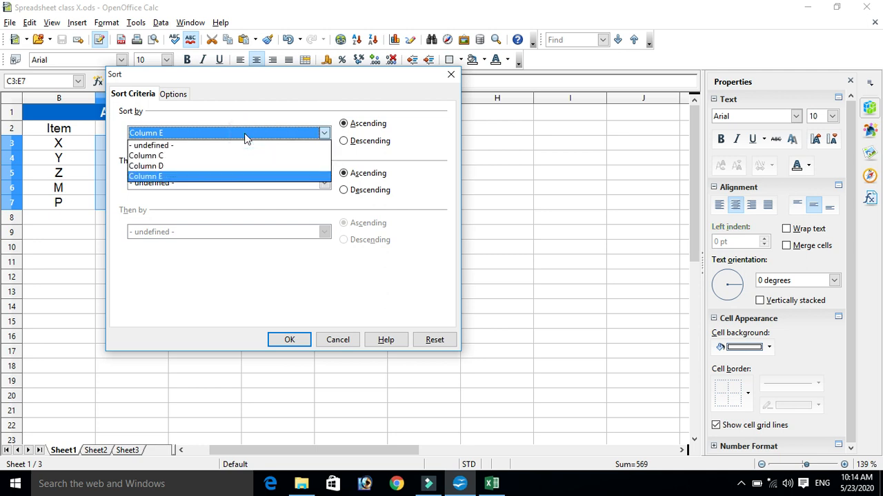
click(244, 135)
- Add Column C and Column D as second and third sort keys, both descending, and run the sort
click(228, 182)
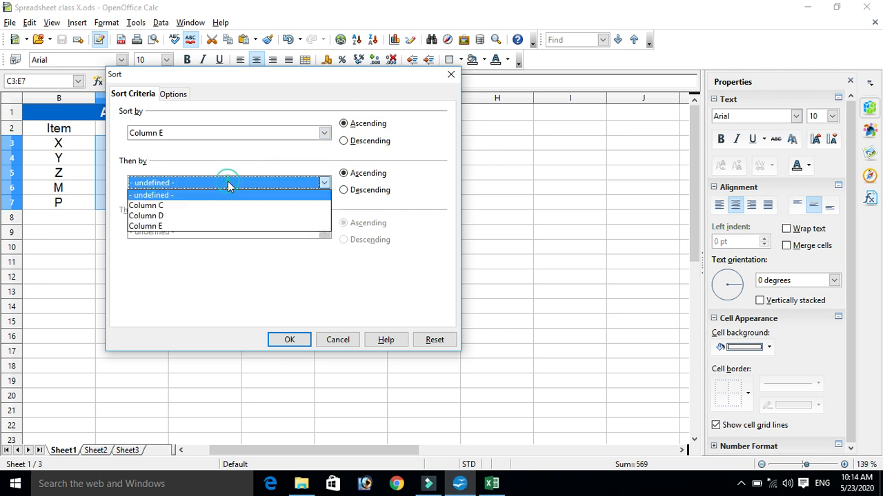
click(158, 206)
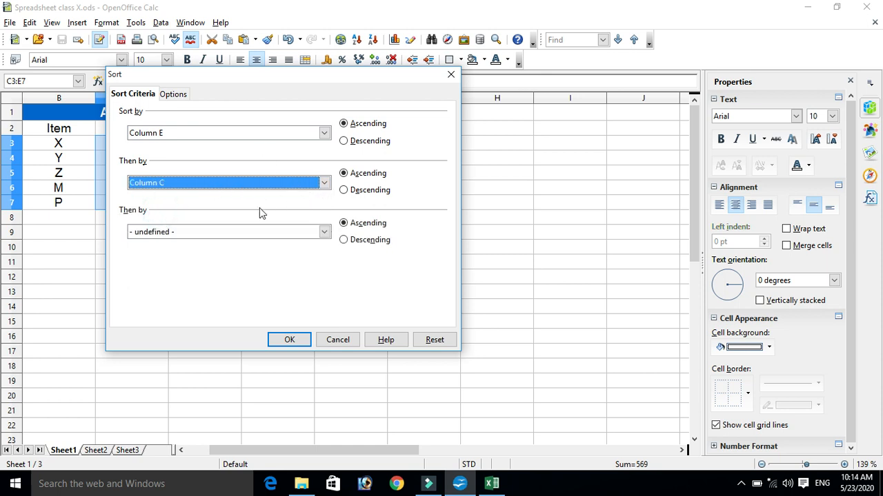
click(253, 230)
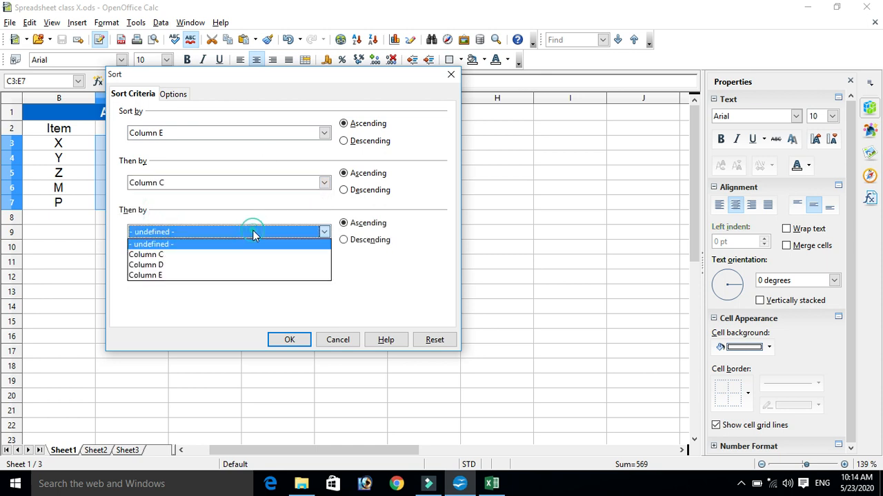
click(172, 266)
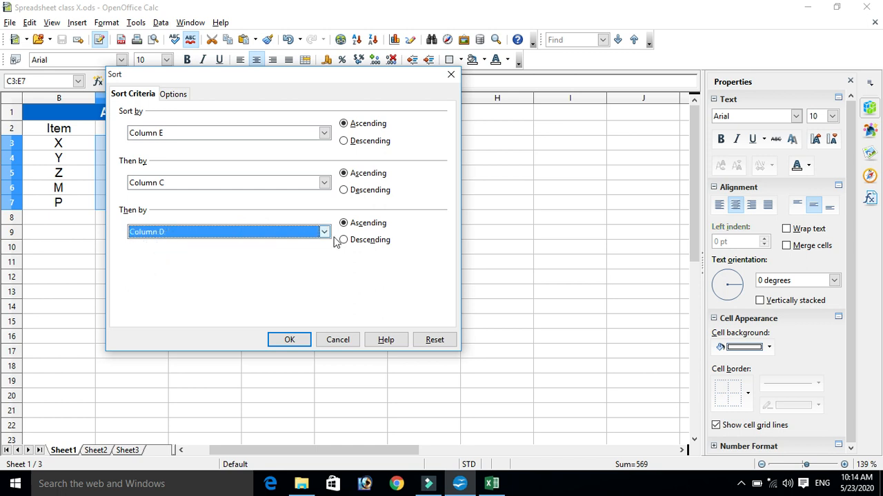
click(344, 192)
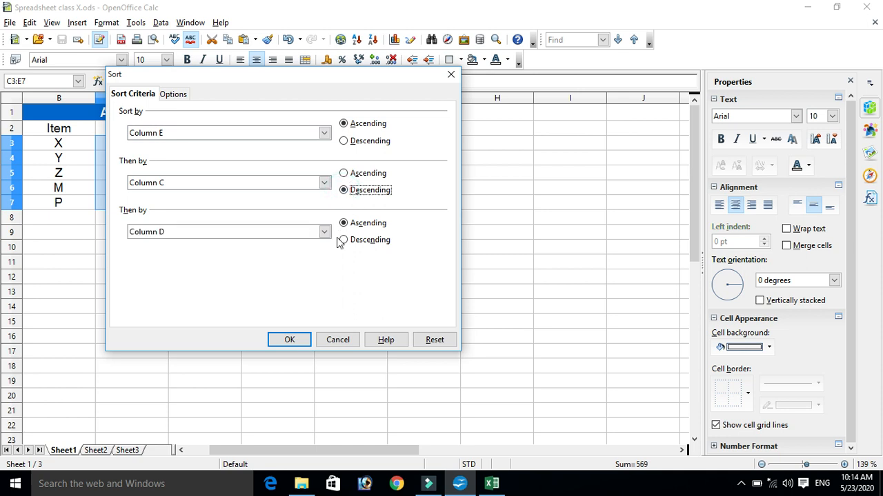
click(345, 240)
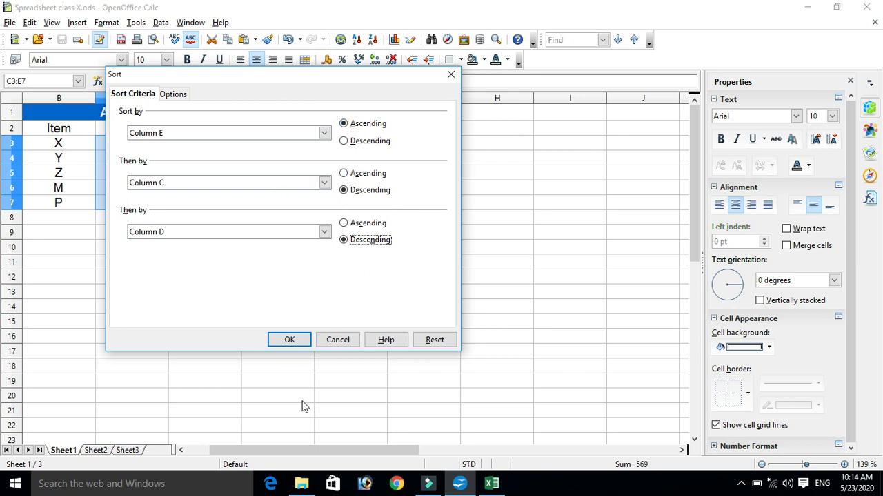
click(291, 340)
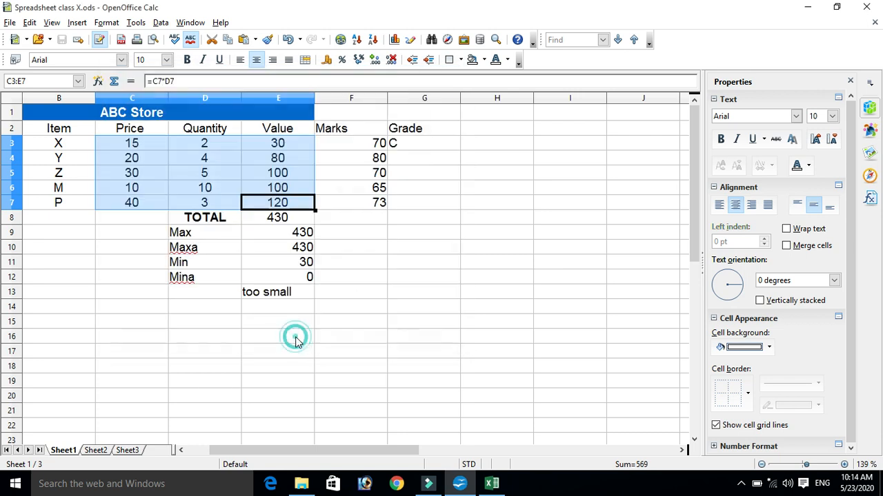
- Inspect the sorted Price values in C3:C7 and undo the sort
click(383, 251)
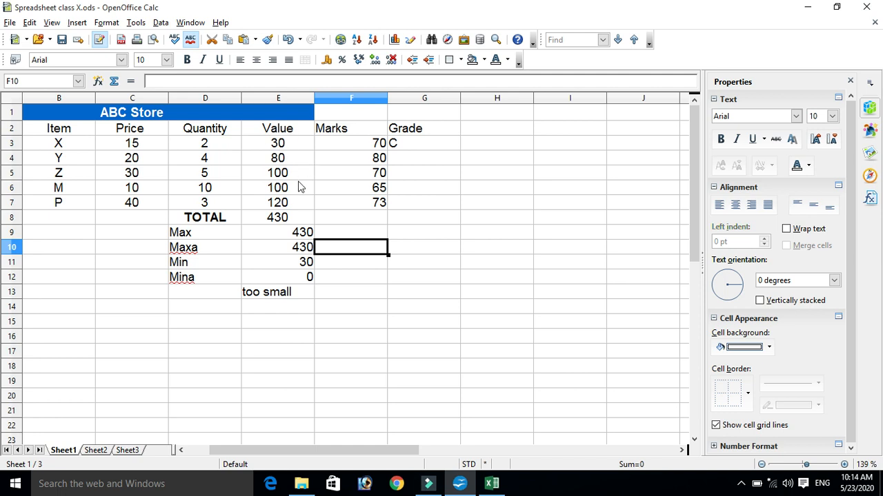
drag(143, 148, 148, 201)
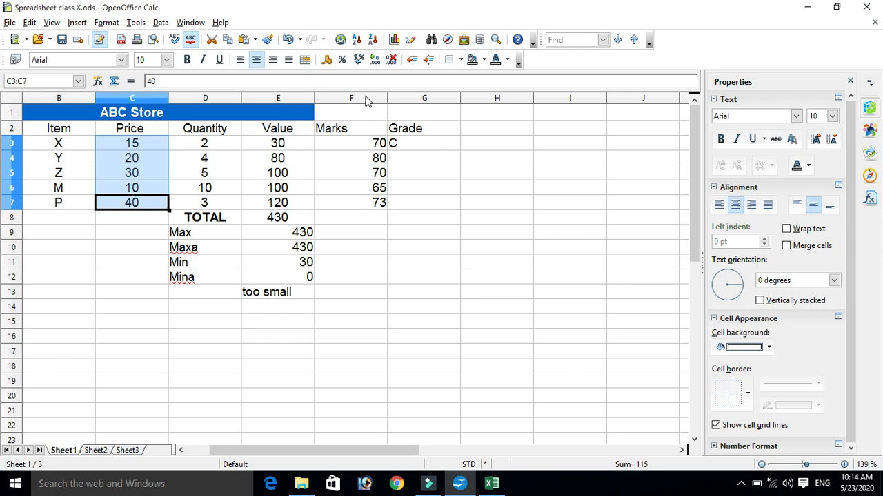
key(ctrl+z)
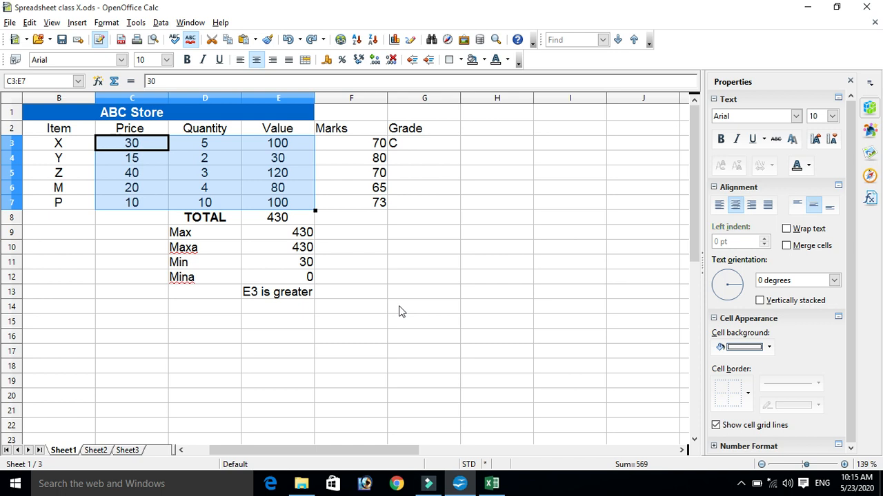
- Open the print settings, try the all sheets and selected sheets ranges, and set the print range to selected cells
click(10, 24)
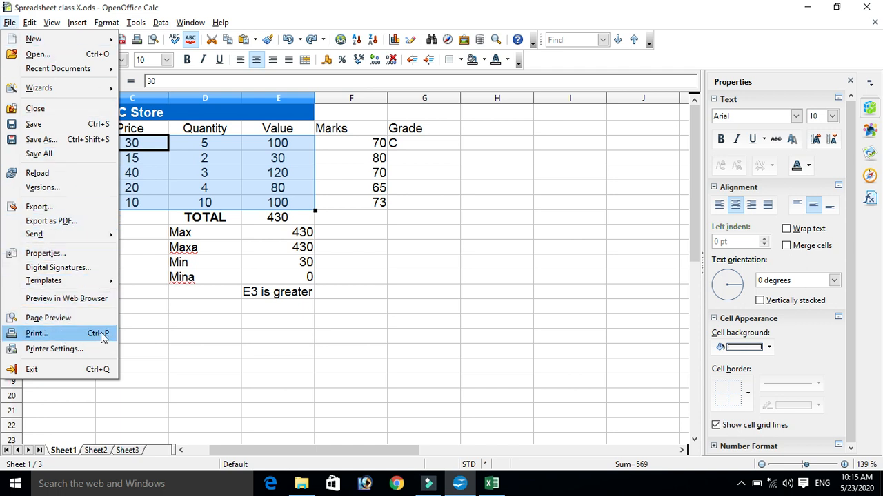
click(36, 333)
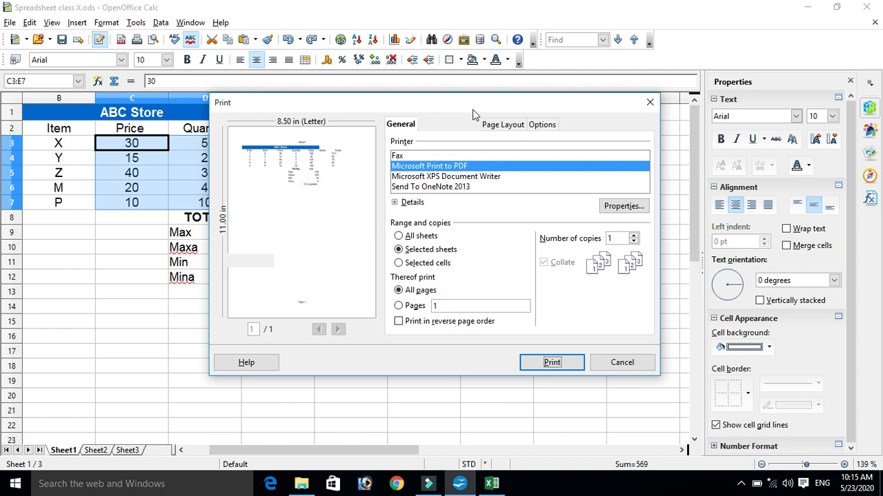
drag(455, 103, 353, 72)
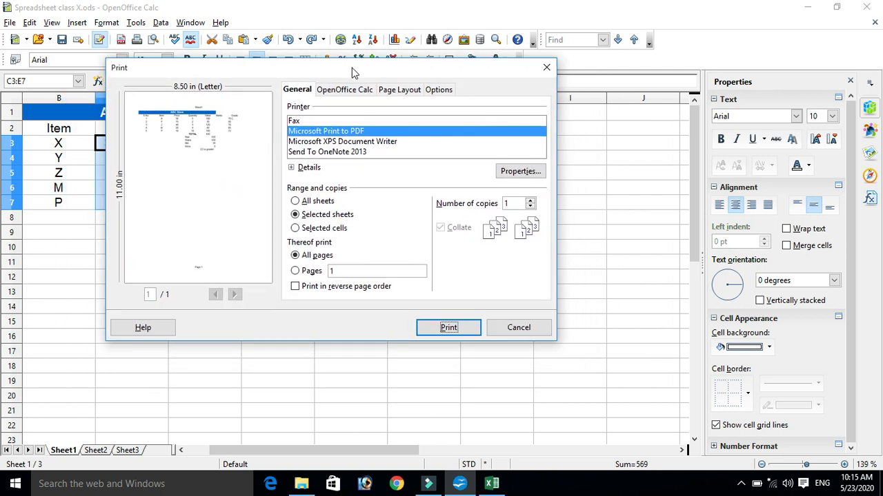
click(311, 202)
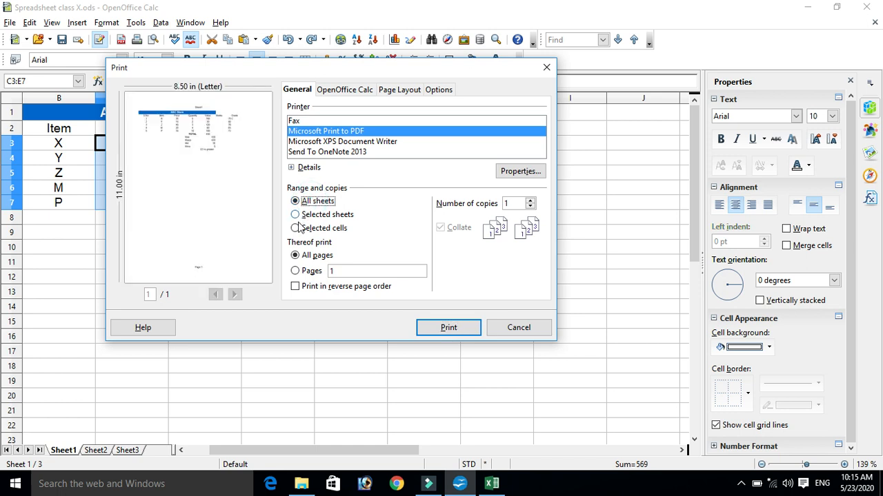
click(296, 214)
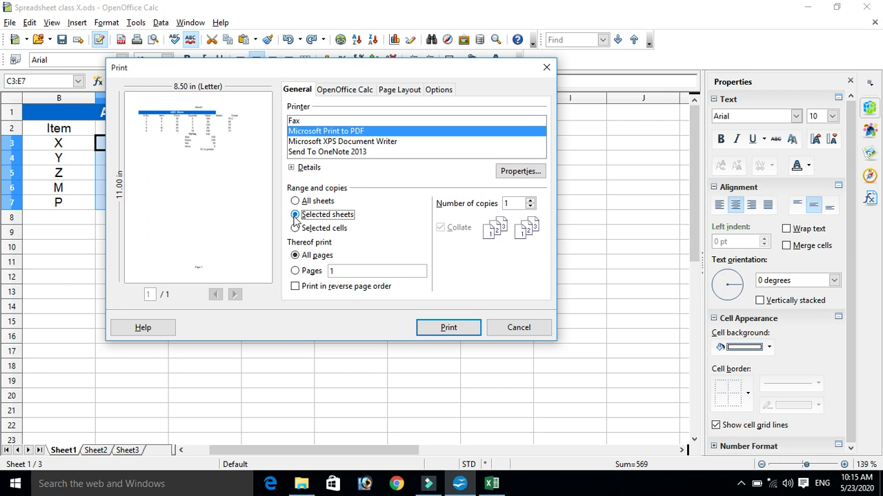
click(295, 201)
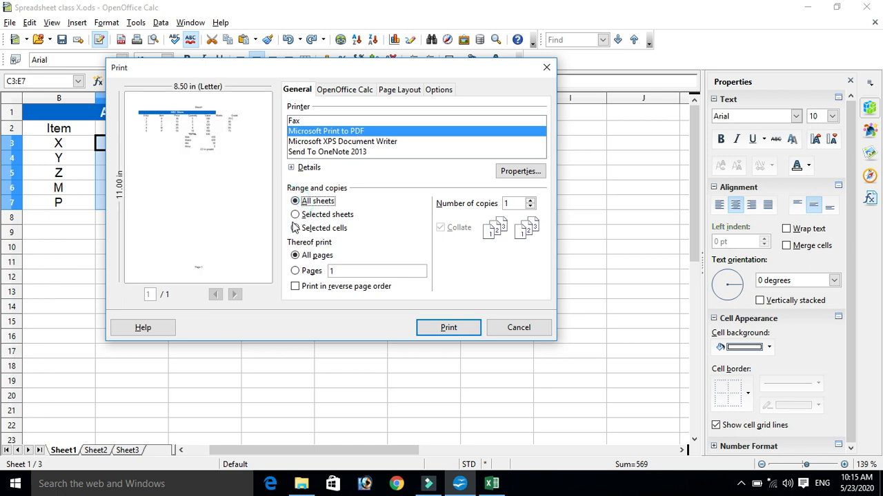
click(295, 215)
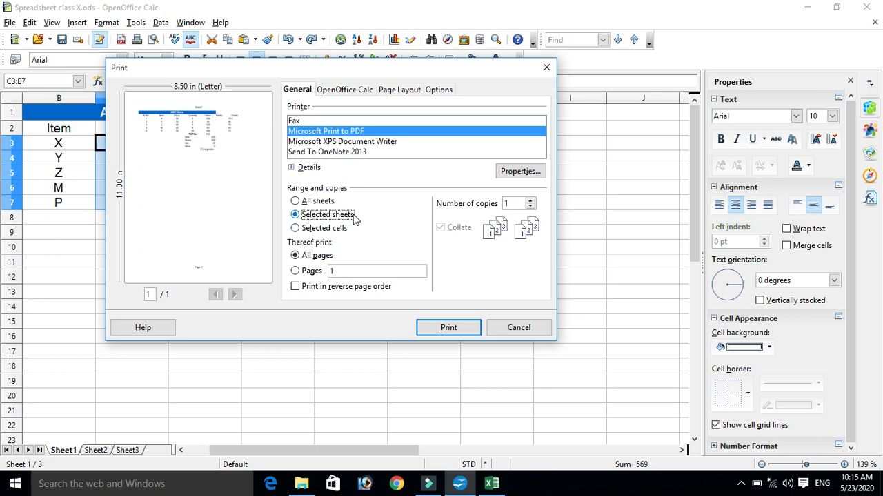
click(294, 229)
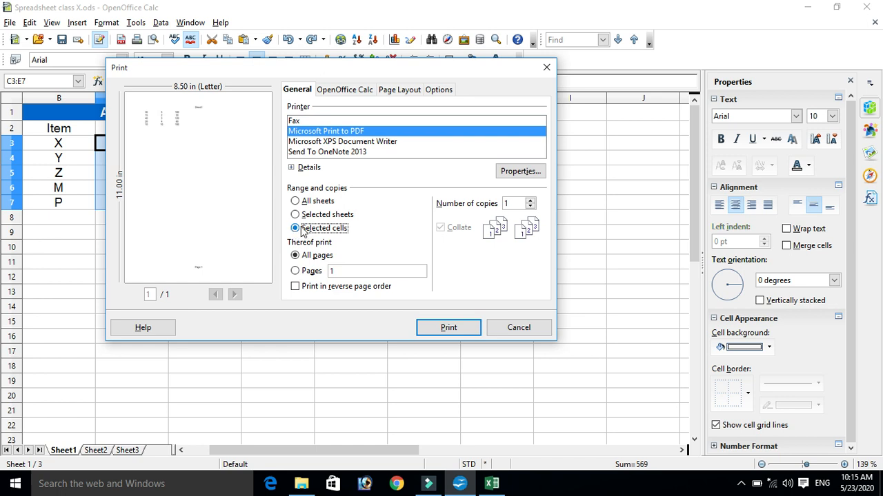
- Compare the print preview with the selected cells C3:E7 and examine the page range option
click(214, 70)
drag(214, 69, 515, 188)
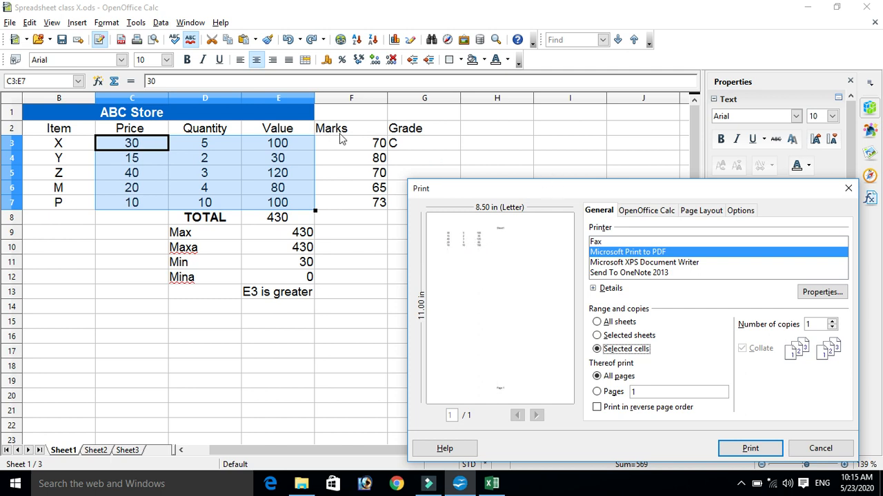
drag(570, 189, 249, 130)
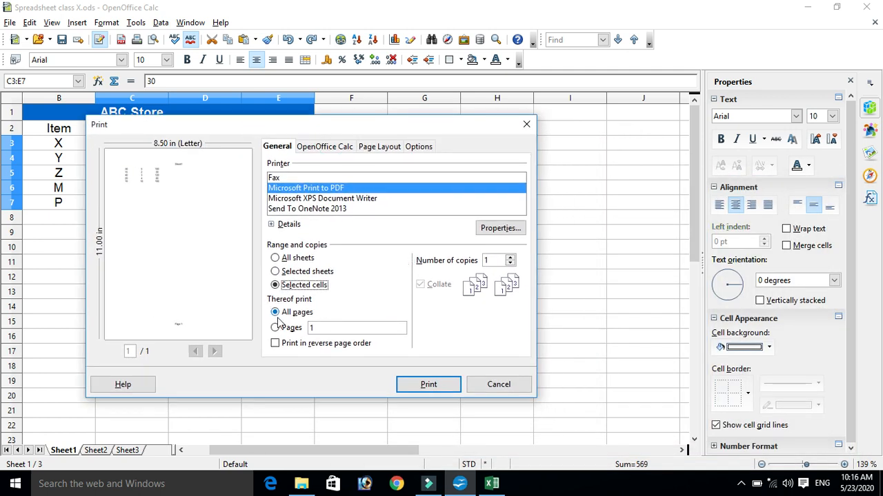
click(324, 328)
click(336, 329)
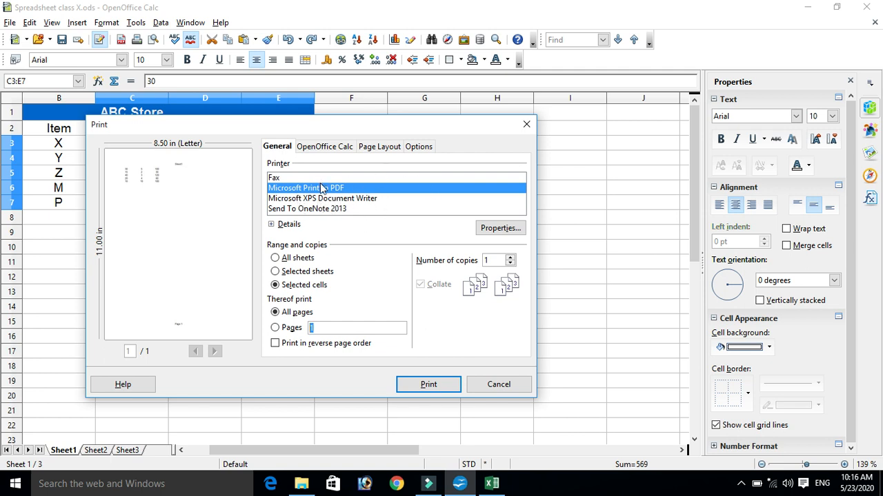
- Open the Microsoft Print to PDF properties, try the Landscape orientation, and set it back to Portrait
click(501, 229)
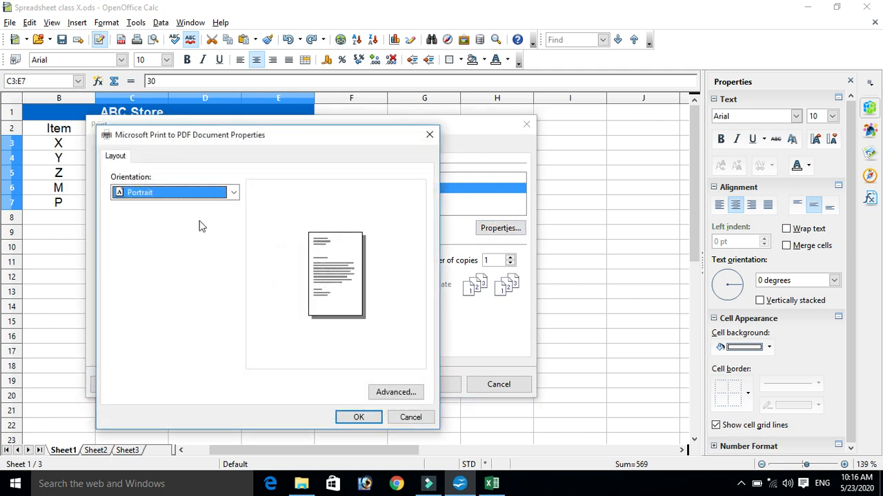
click(178, 192)
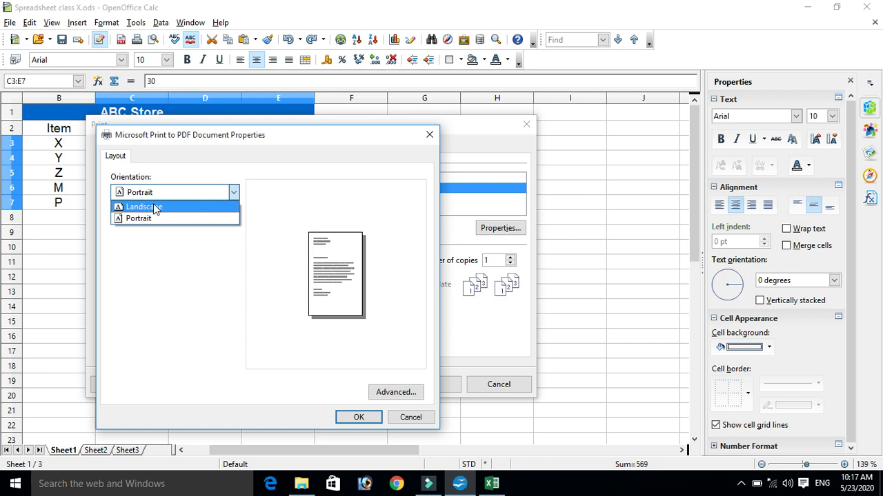
click(154, 207)
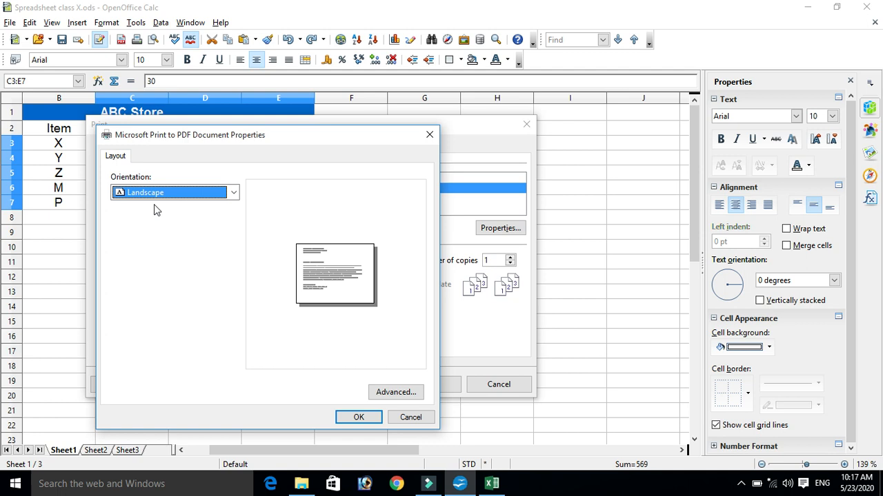
click(124, 194)
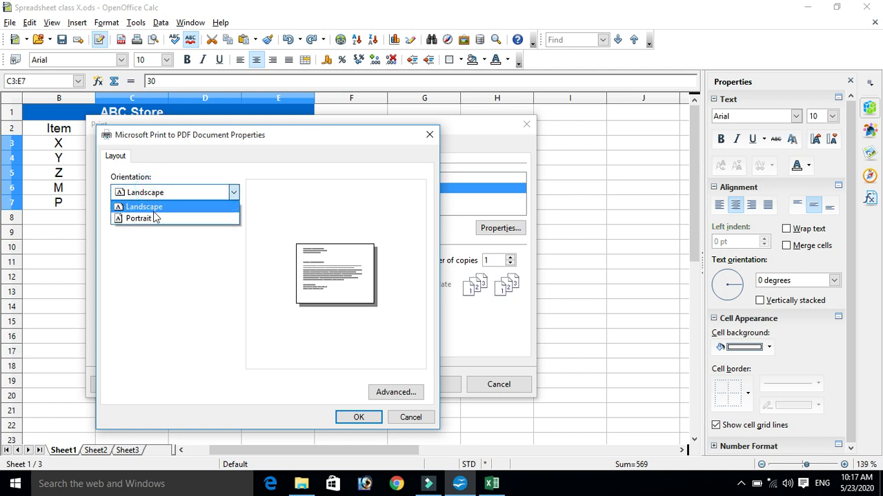
click(153, 219)
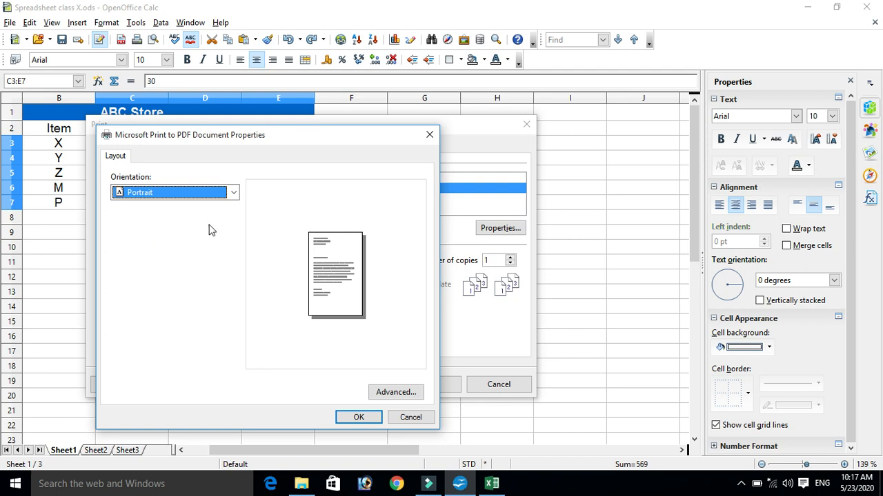
- Set the PDF printer's paper size to A4 in its advanced options and accept the printer properties
click(395, 395)
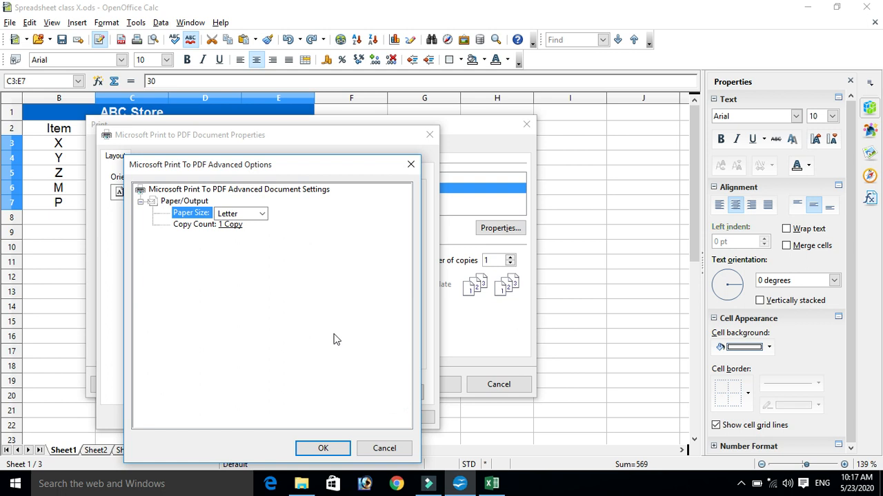
click(262, 214)
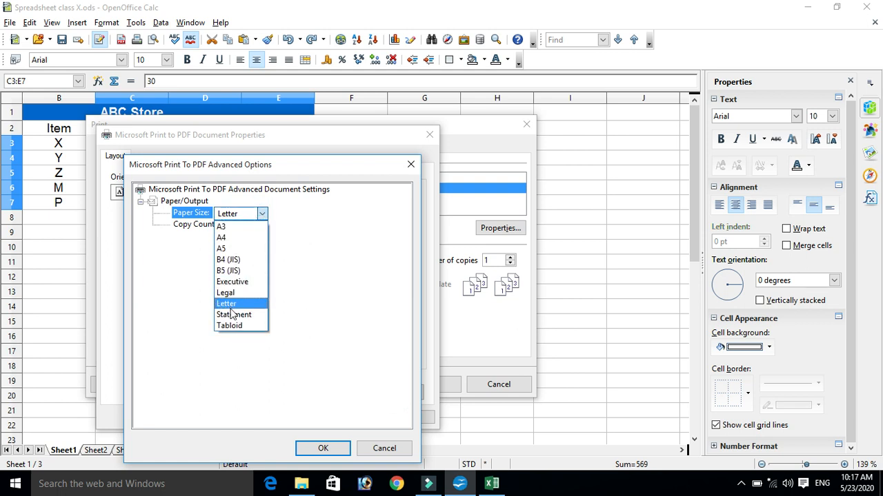
click(237, 239)
click(262, 216)
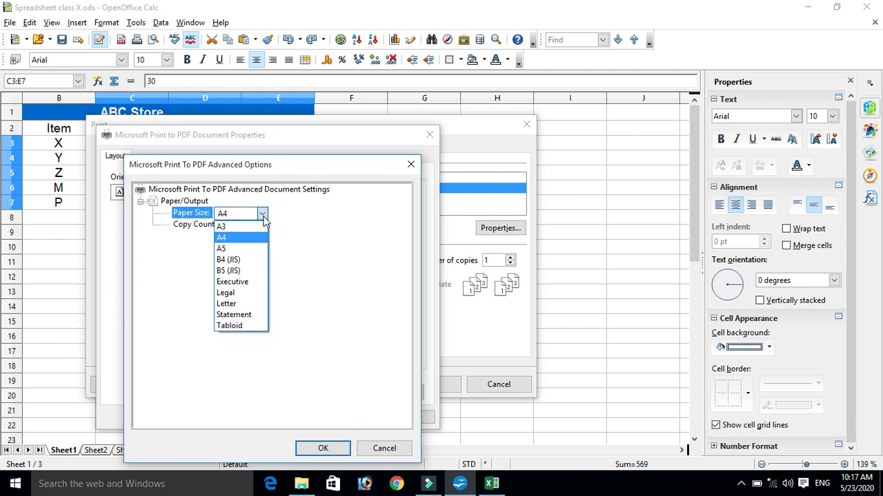
click(263, 216)
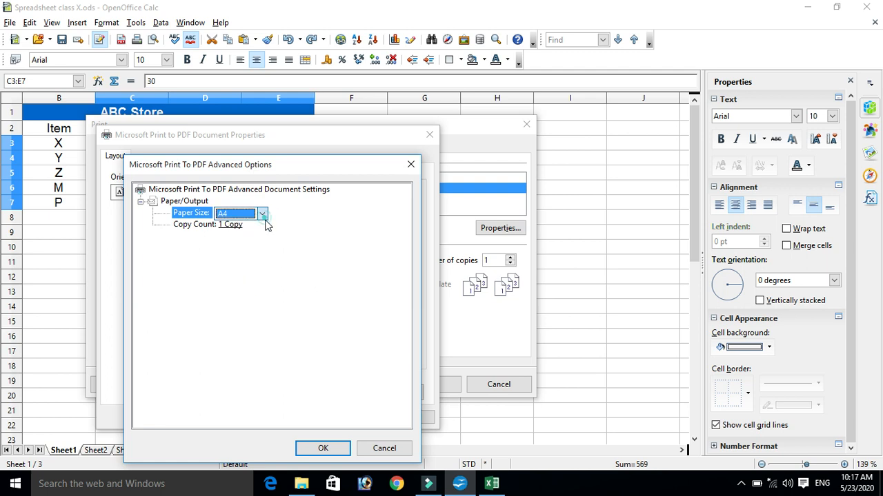
click(325, 449)
click(368, 417)
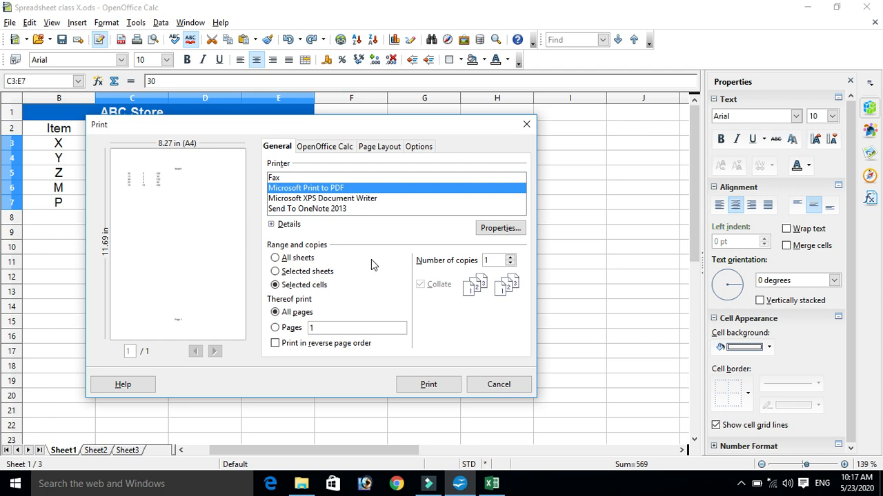
- Examine the empty-page output, pages-per-sheet and print-to-file options, keeping 1 page per sheet, and return to the general print settings
click(344, 148)
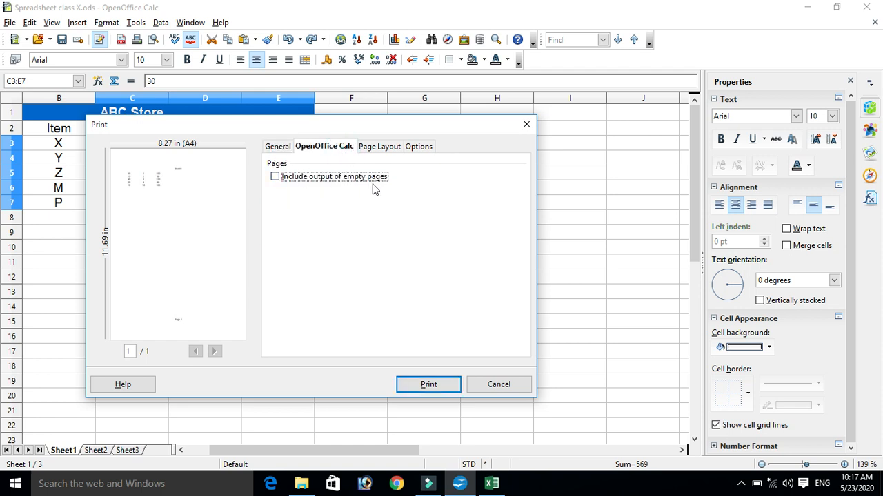
click(379, 147)
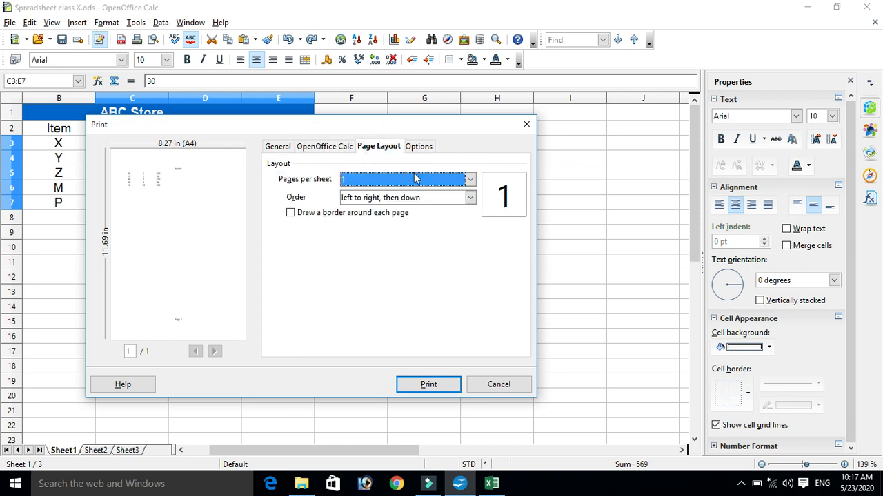
click(450, 181)
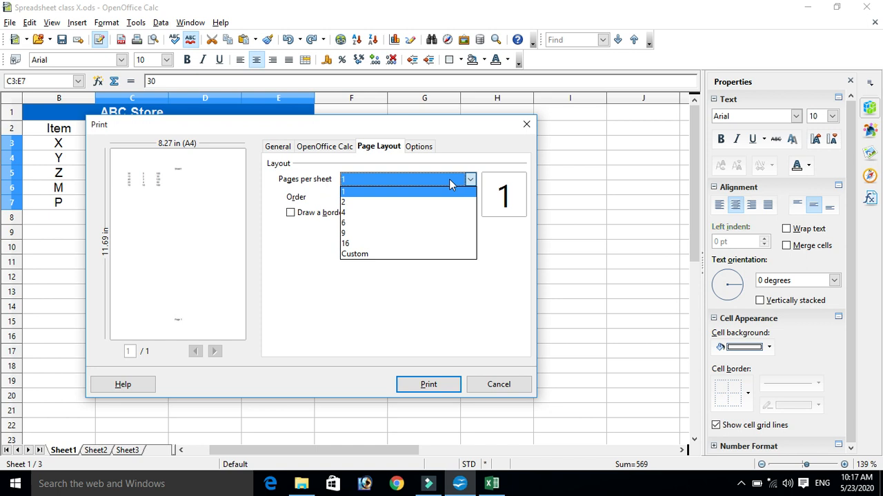
click(433, 193)
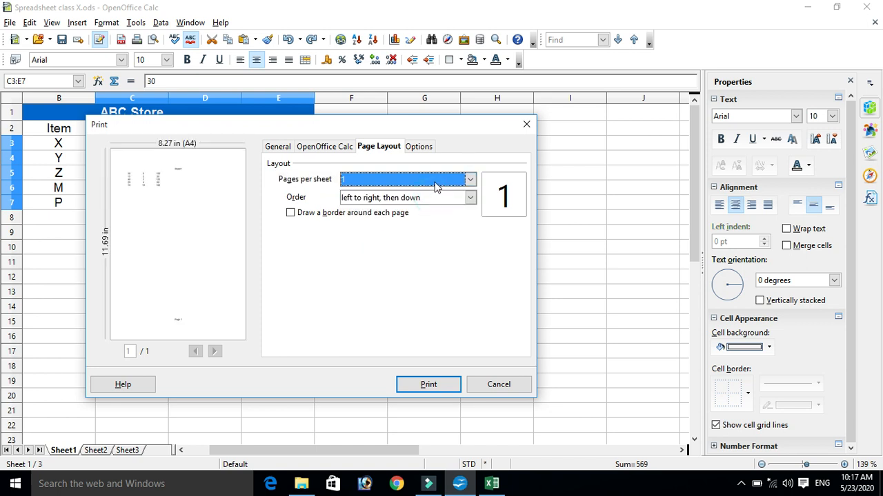
click(437, 181)
click(430, 192)
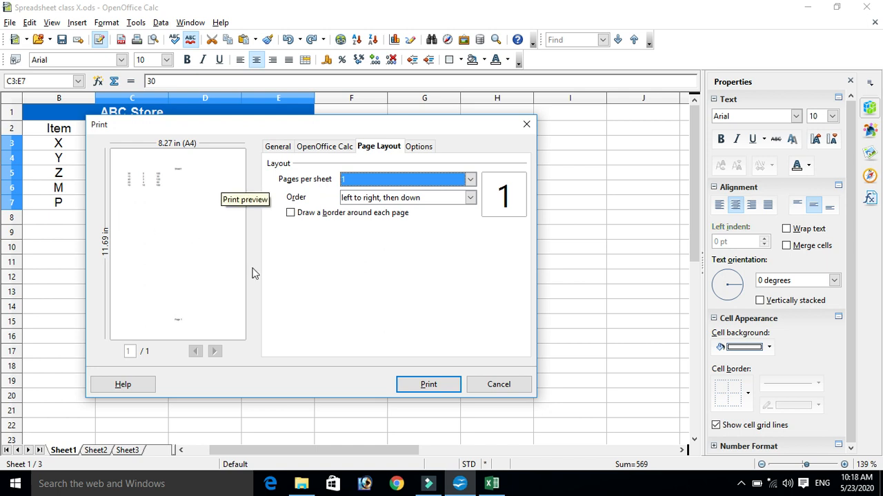
click(469, 180)
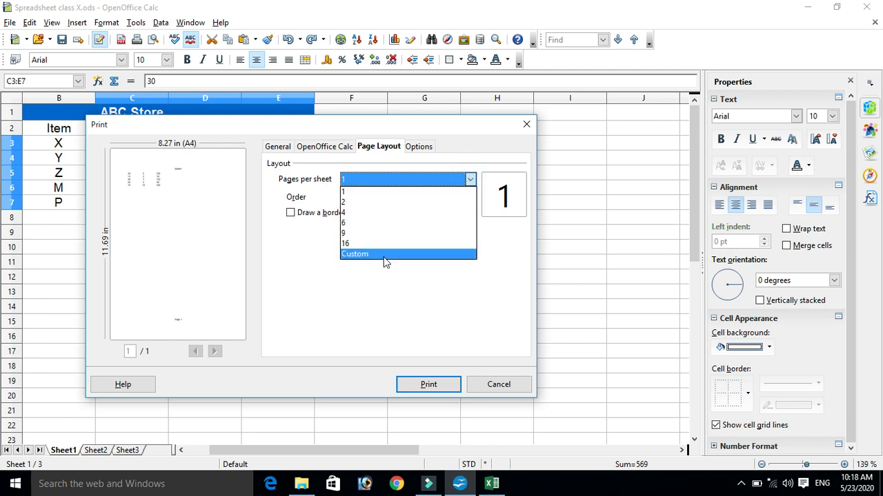
click(471, 181)
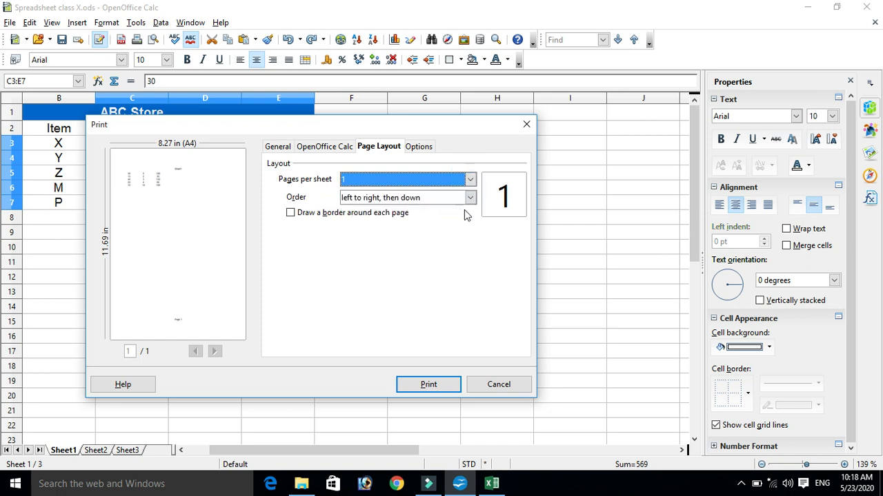
click(417, 148)
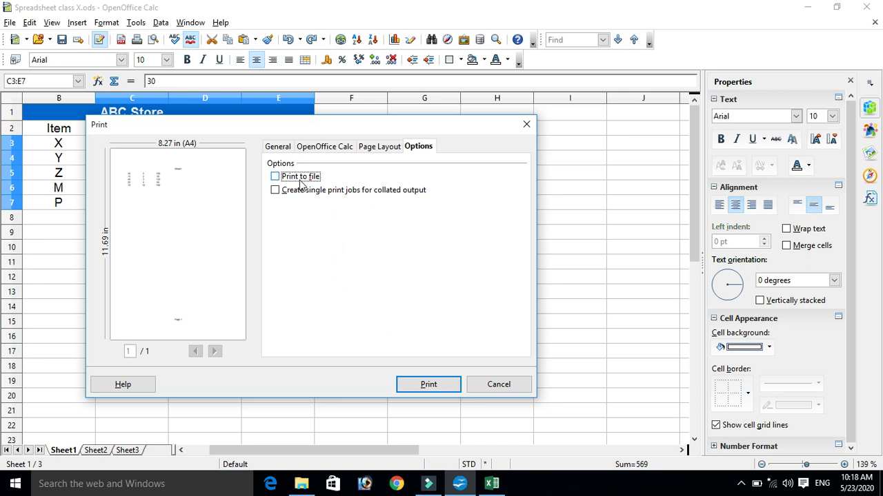
click(279, 147)
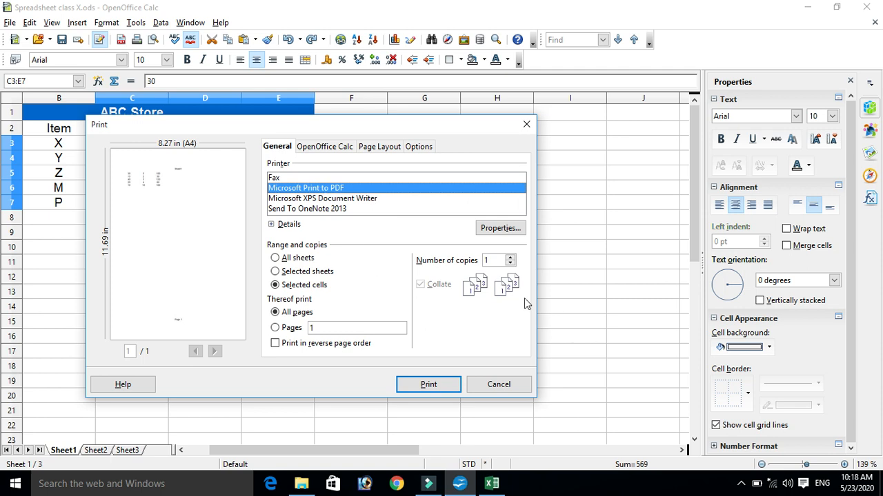
- Try raising the number of copies, bring it back to 1, and cancel printing
click(490, 260)
click(510, 257)
click(510, 258)
click(510, 257)
click(510, 257)
click(510, 257)
click(510, 258)
click(510, 257)
click(511, 263)
click(510, 264)
click(511, 263)
click(511, 263)
click(511, 263)
click(511, 263)
click(511, 264)
click(511, 264)
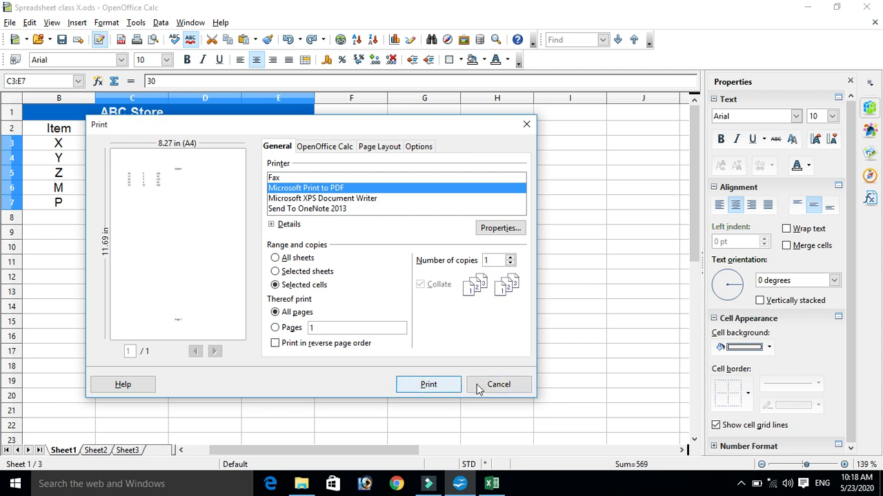
click(498, 385)
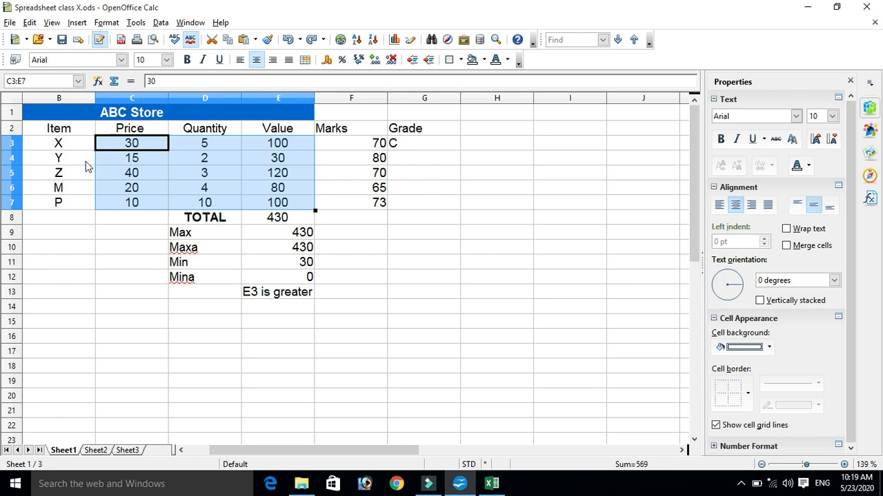
- Save the spreadsheet and start saving it as a separate copy
click(10, 22)
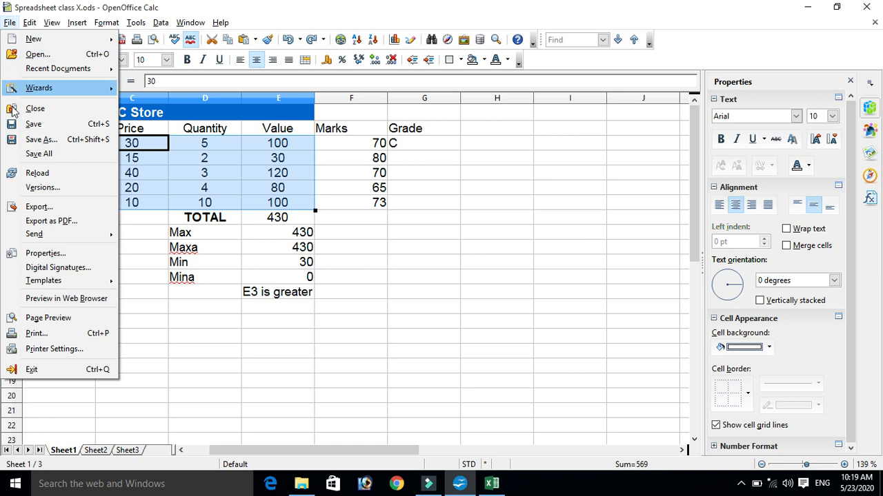
click(27, 125)
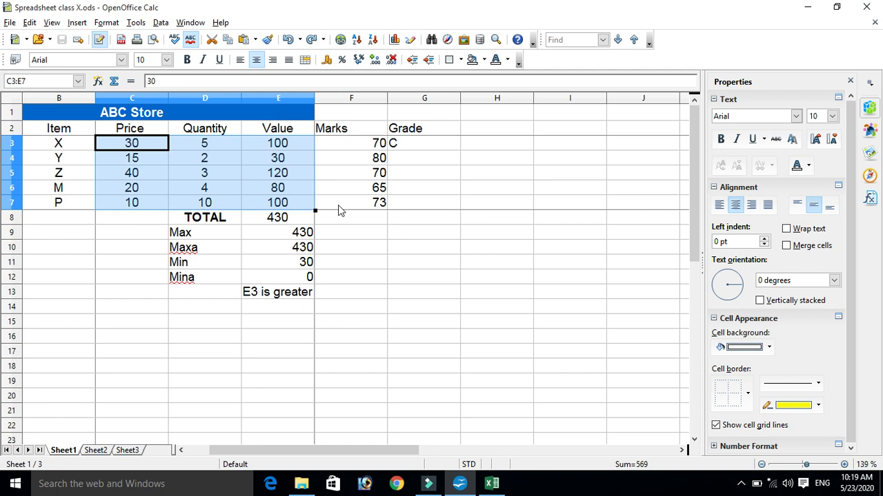
click(10, 23)
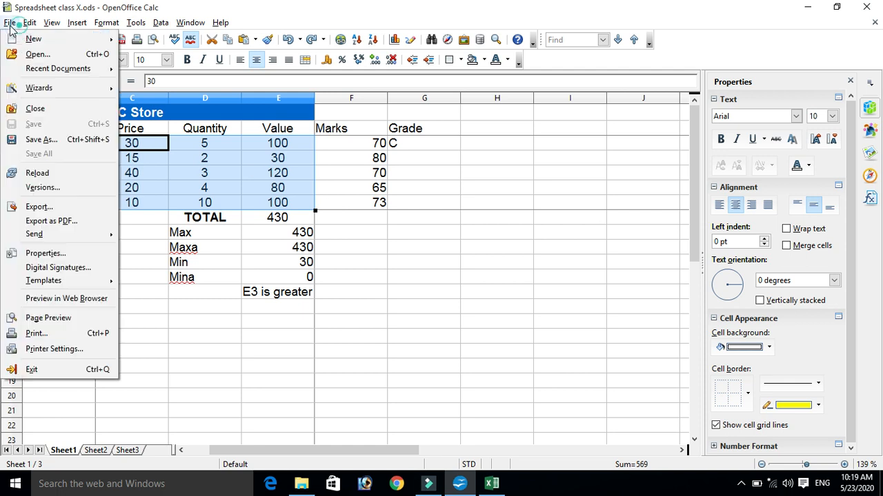
click(36, 140)
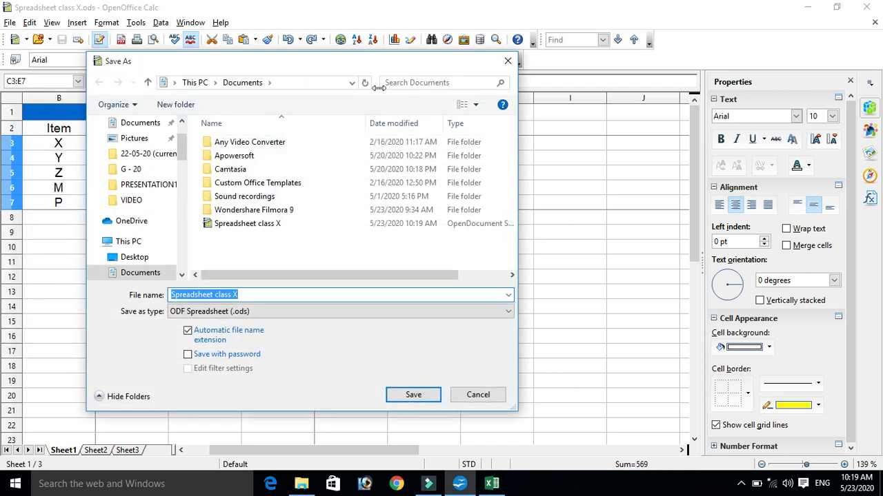
drag(332, 64, 312, 44)
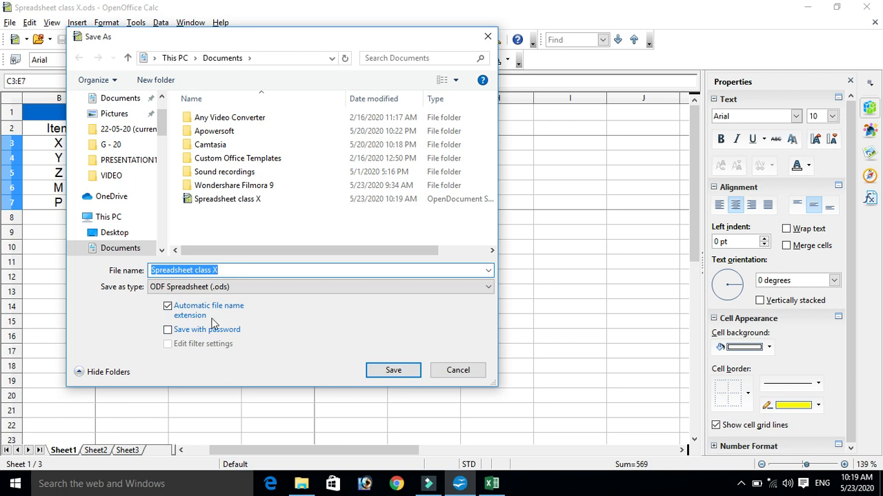
- Enable saving with a password, decline replacing the existing file, and save Spreadsheet class X to the Pictures folder instead
click(169, 332)
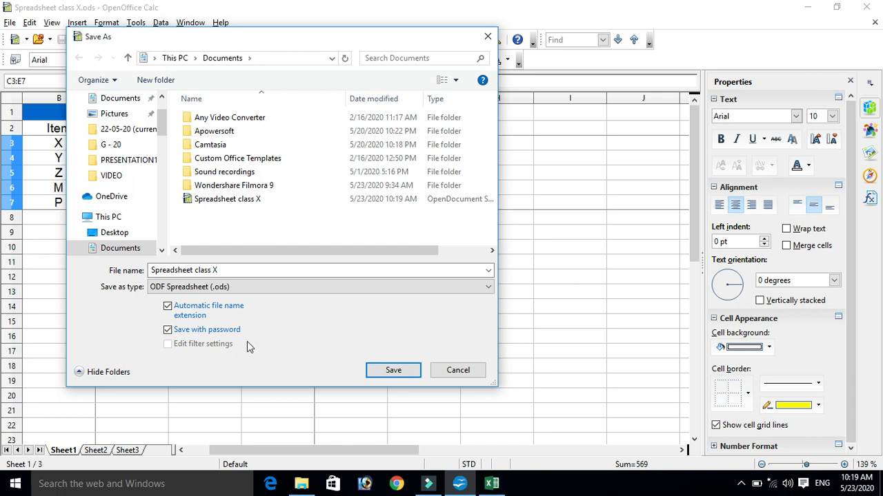
click(389, 371)
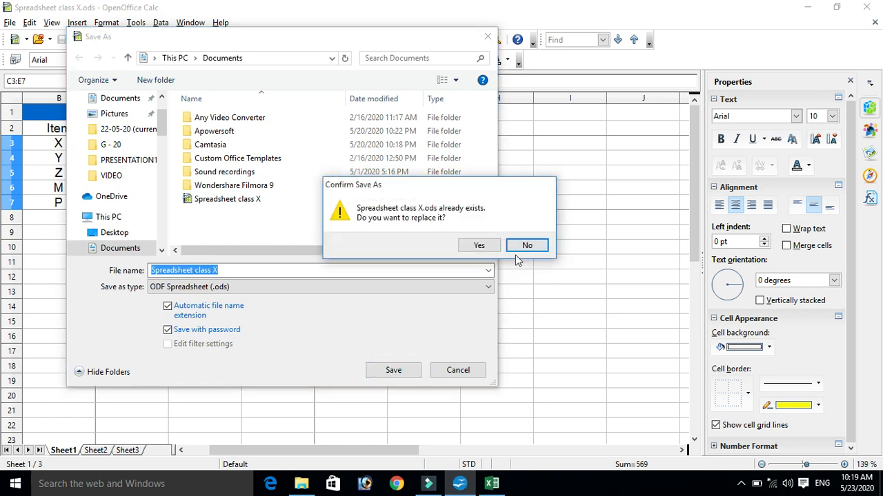
click(535, 243)
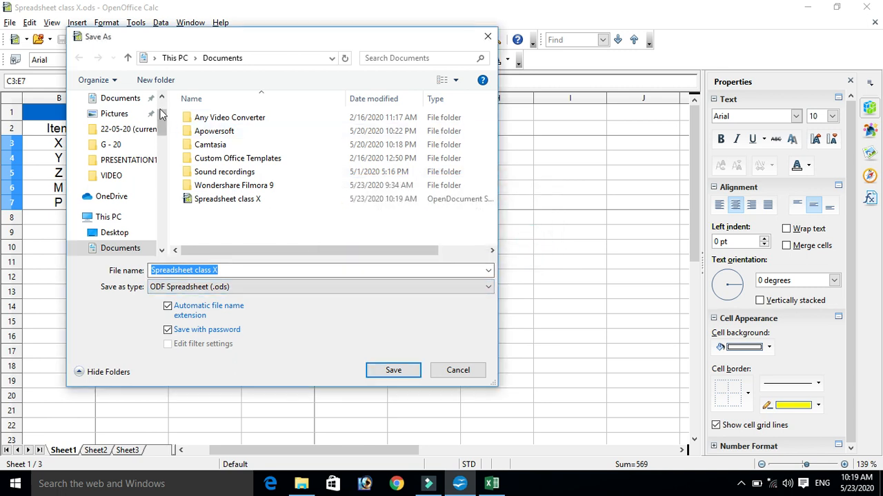
click(116, 114)
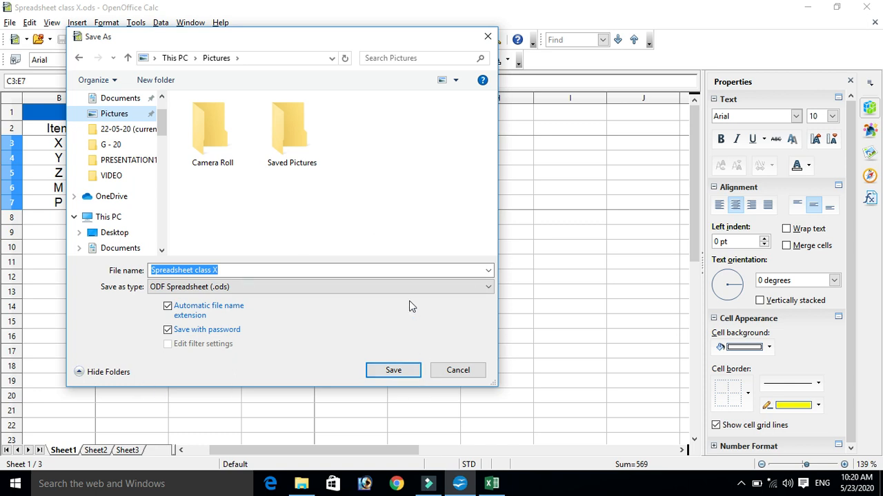
click(393, 370)
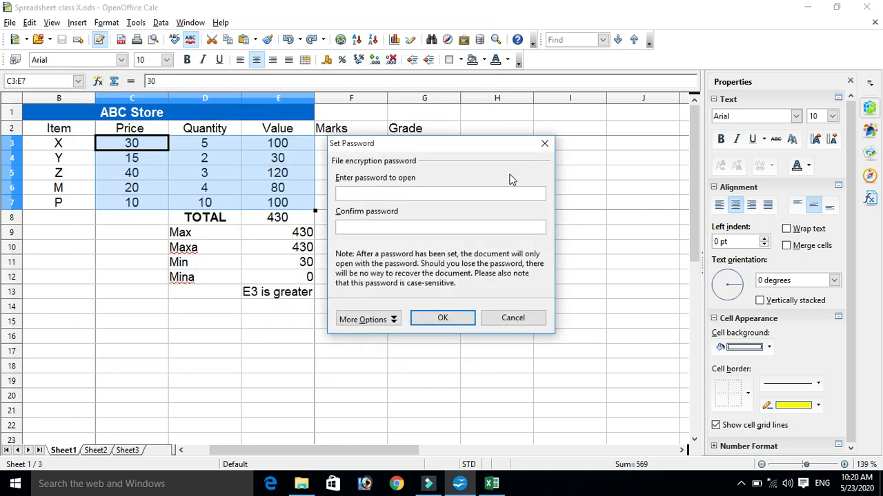
- Enter and confirm the password required to open the file
drag(437, 146, 308, 152)
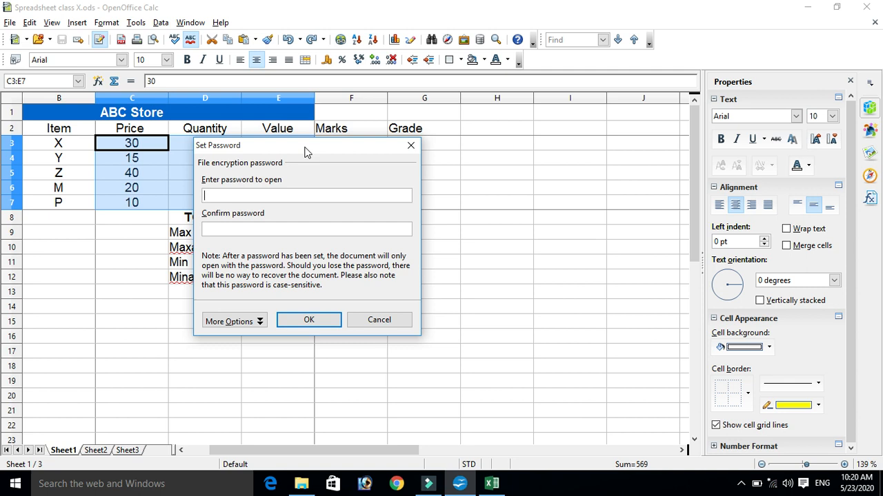
text(*****)
key(Tab)
text(*****)
- Review the file sharing password options, leave the editing password blank, and complete the password-protected save
click(260, 323)
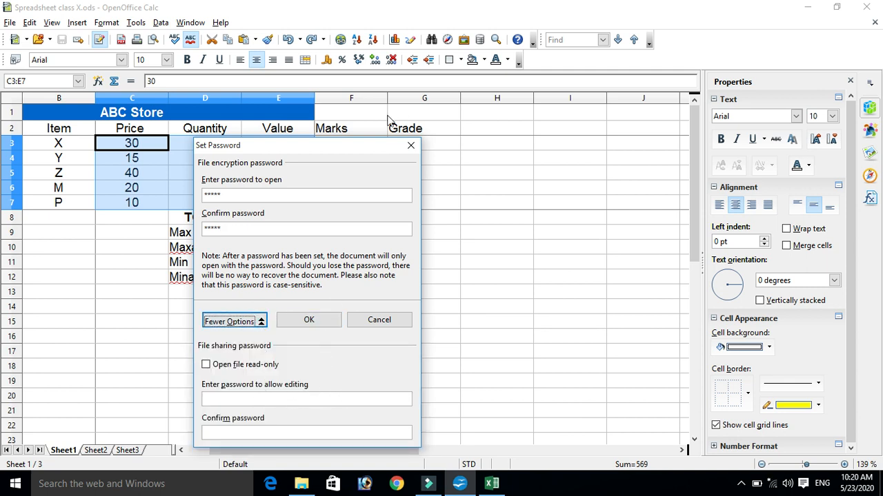
click(365, 143)
drag(364, 143, 349, 82)
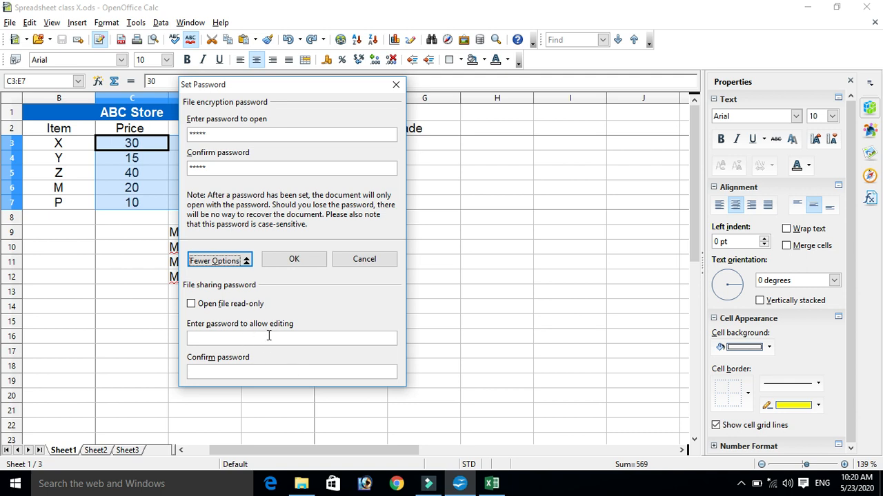
click(241, 338)
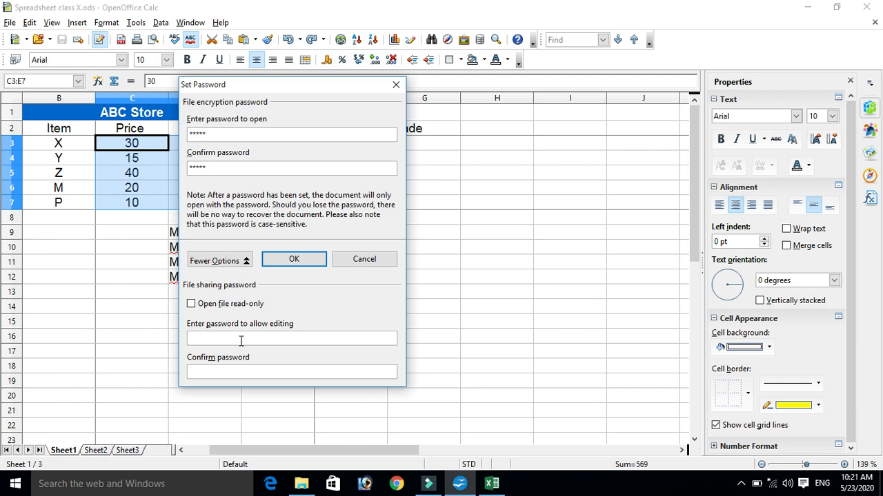
click(270, 264)
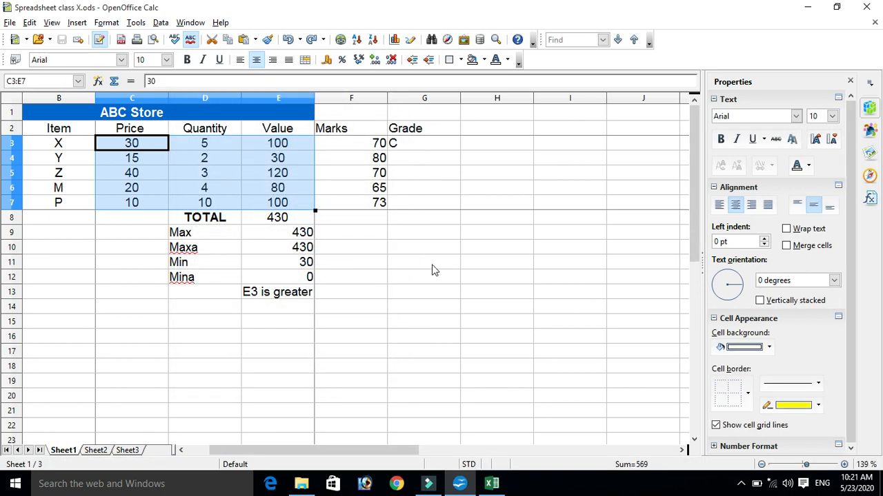
- Close the spreadsheet and reopen Spreadsheet class X from the Pictures folder in File Explorer
click(867, 7)
double_click(20, 98)
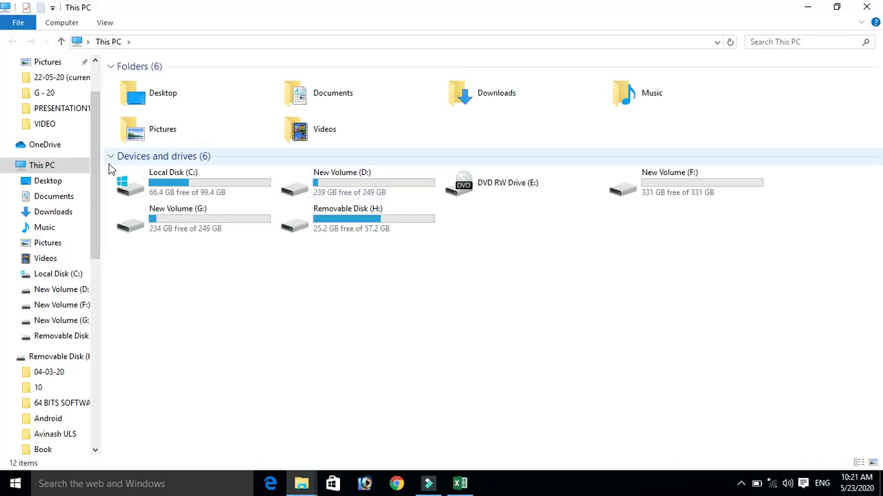
click(54, 244)
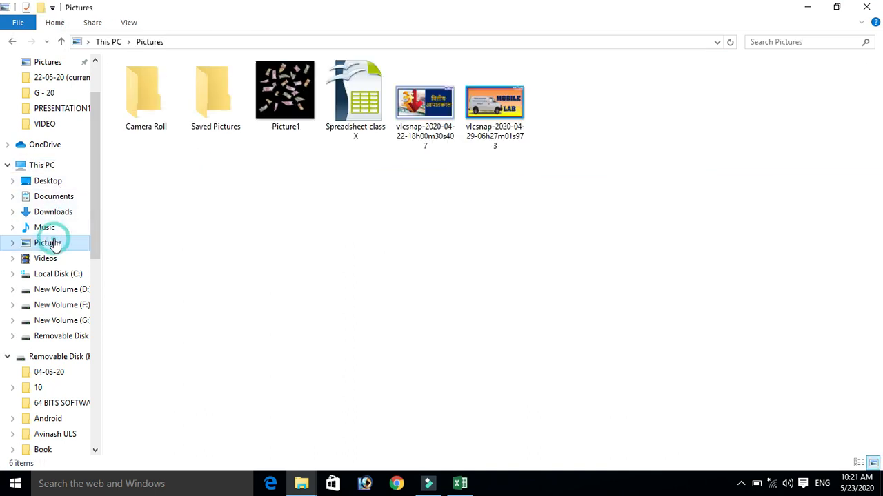
double_click(339, 100)
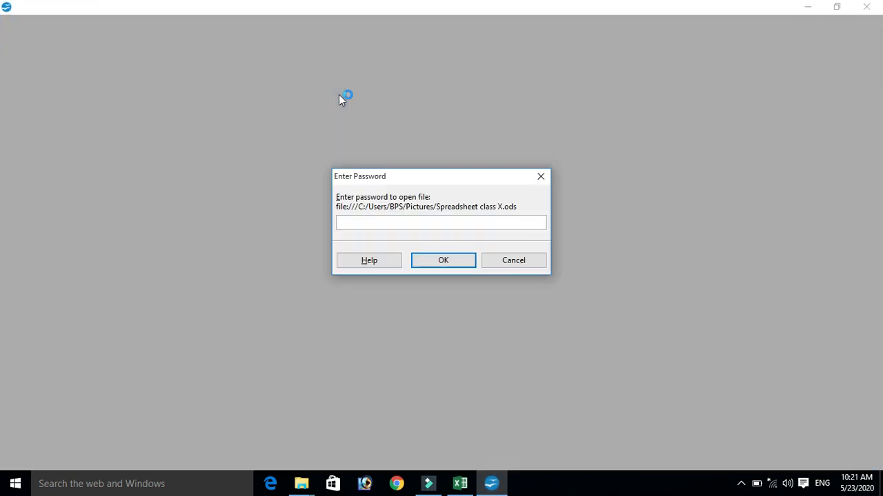
- Try two wrong passwords, and enter the correct file password to open the protected spreadsheet
click(404, 223)
text(******)
key(Return)
key(Return)
text(*******)
key(Return)
key(Return)
text(*****)
key(Return)
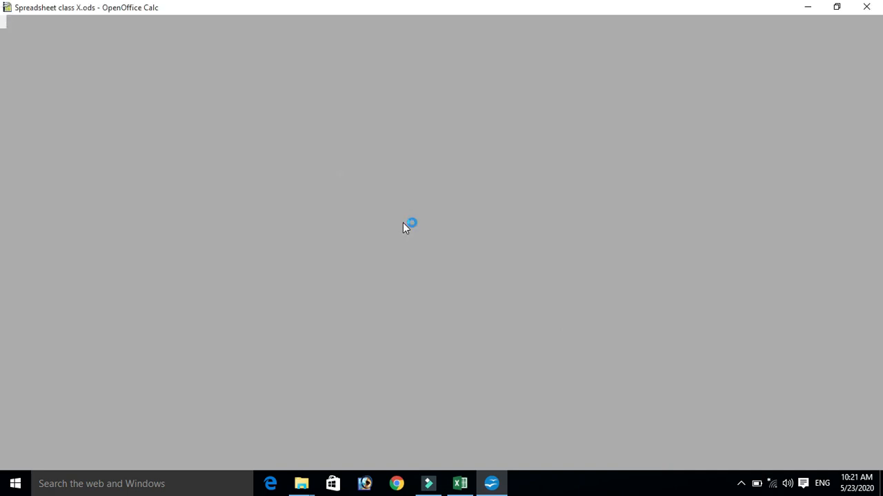